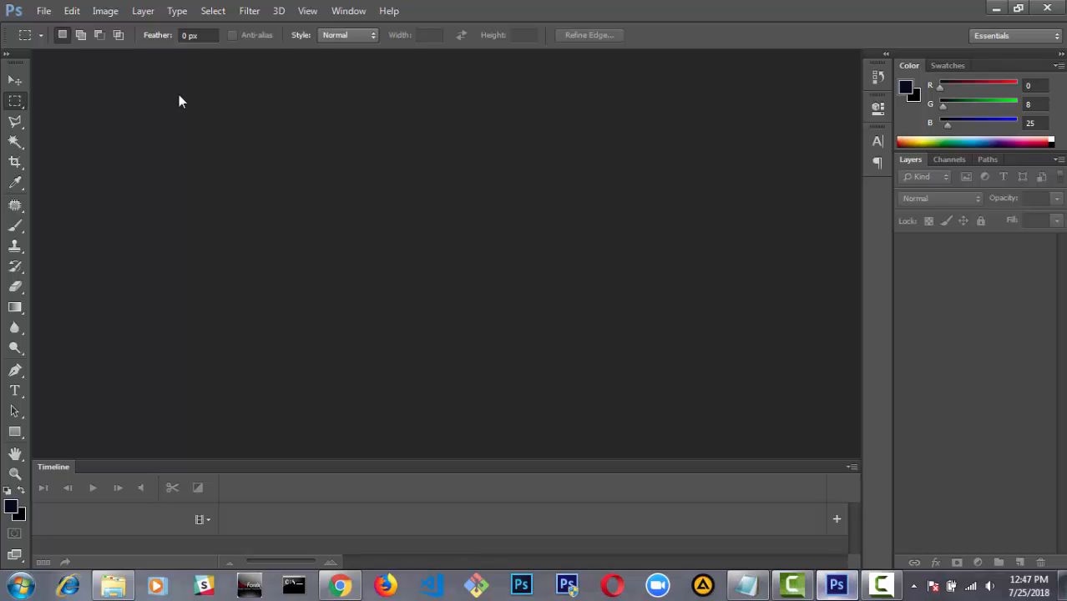
Step: Open the JPG photo "image 2" from drive D, in the folder FRom Desktop > amikablesystems > images
{"action": "left_click", "coordinate": [42, 12]}
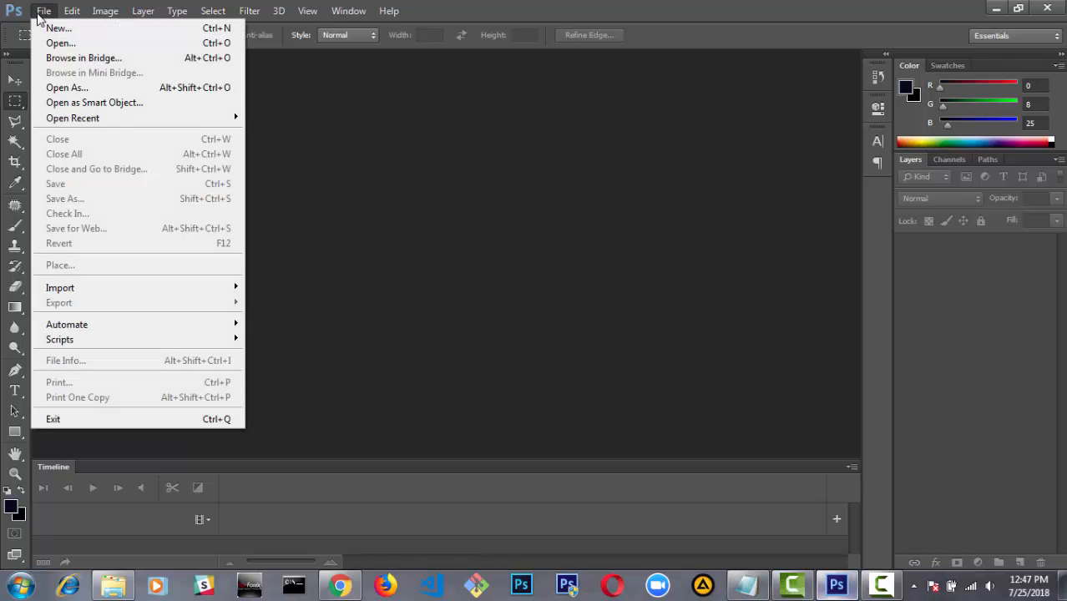
{"action": "left_click", "coordinate": [69, 43]}
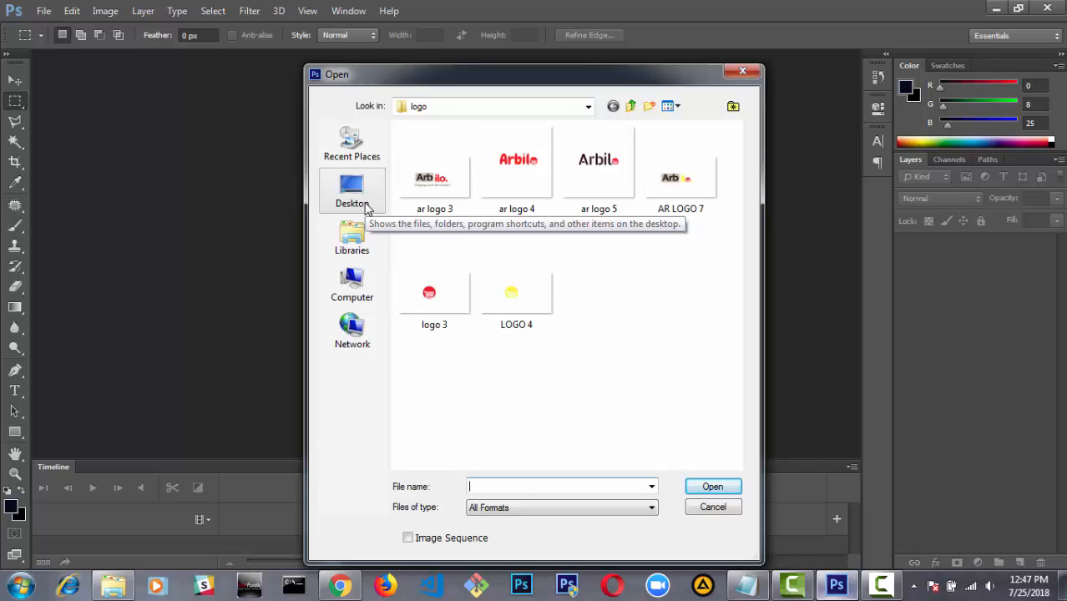
{"action": "left_click", "coordinate": [355, 281]}
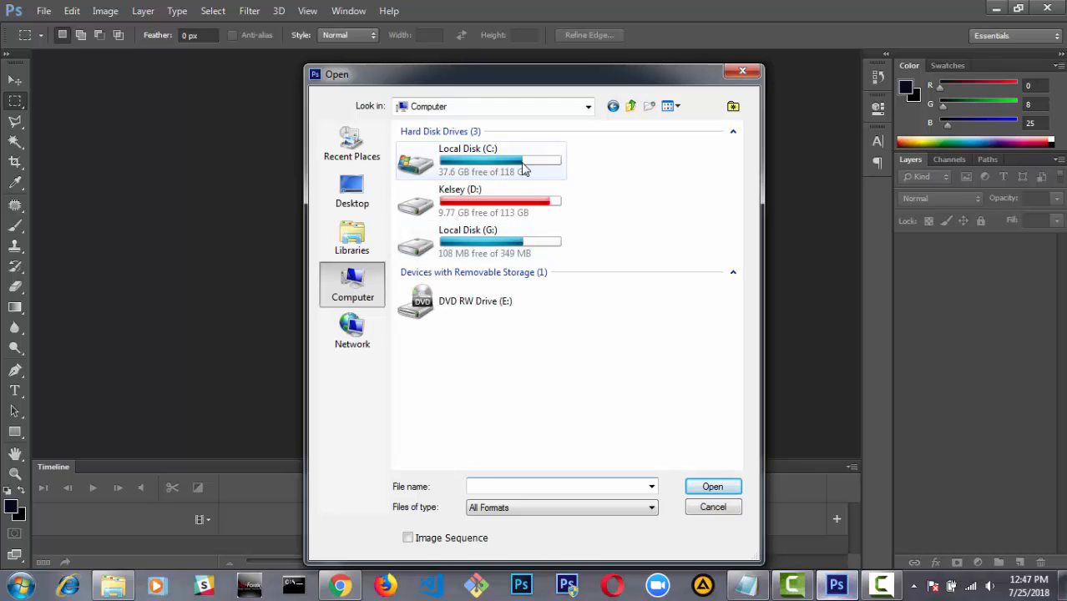
{"action": "double_click", "coordinate": [505, 198]}
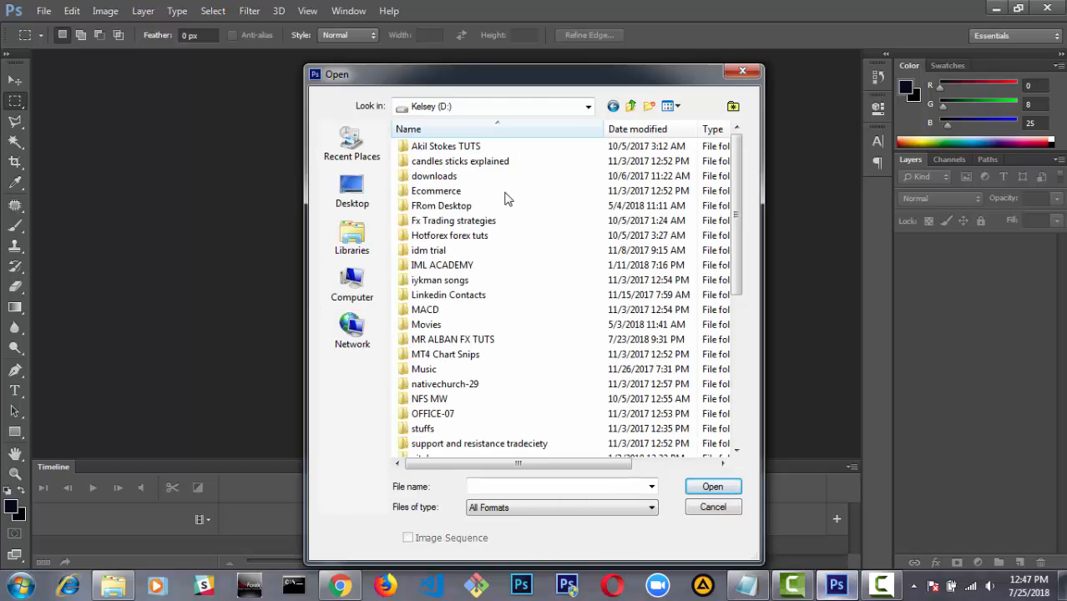
{"action": "double_click", "coordinate": [442, 206]}
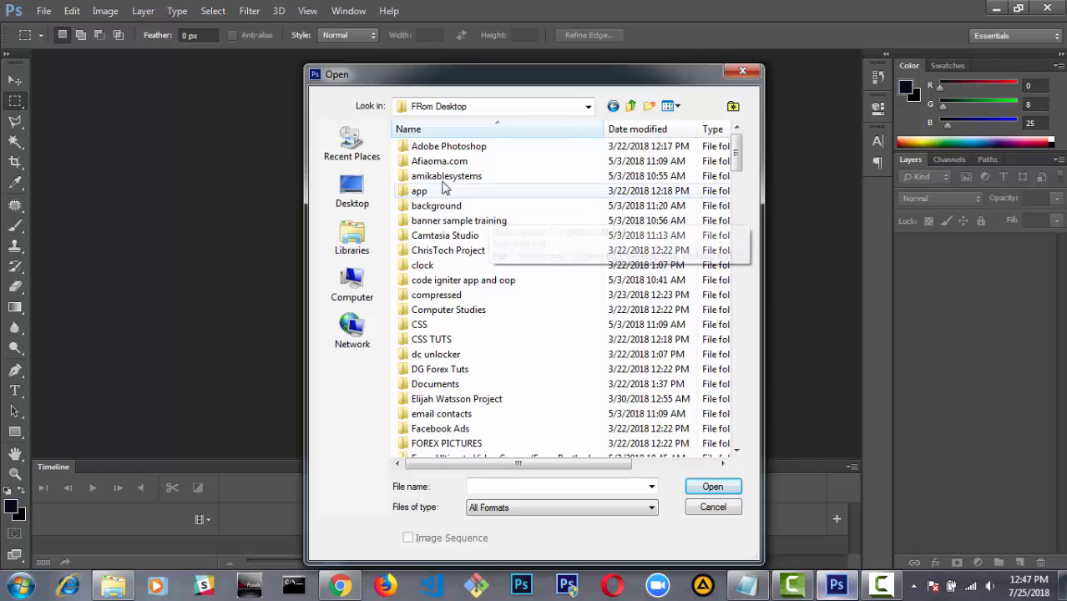
{"action": "double_click", "coordinate": [441, 178]}
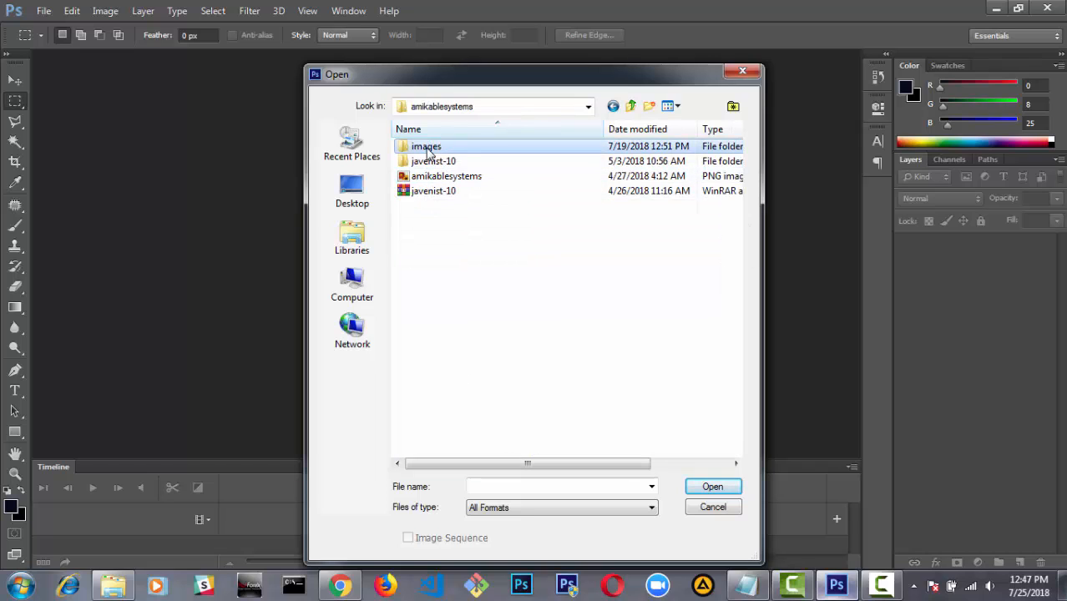
{"action": "double_click", "coordinate": [429, 148]}
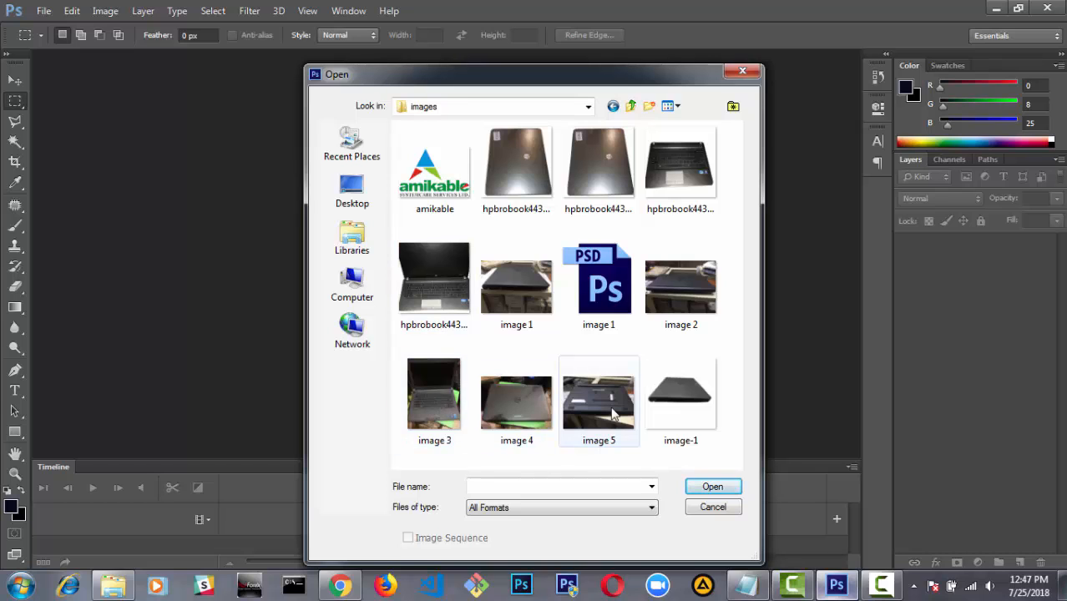
{"action": "double_click", "coordinate": [683, 285]}
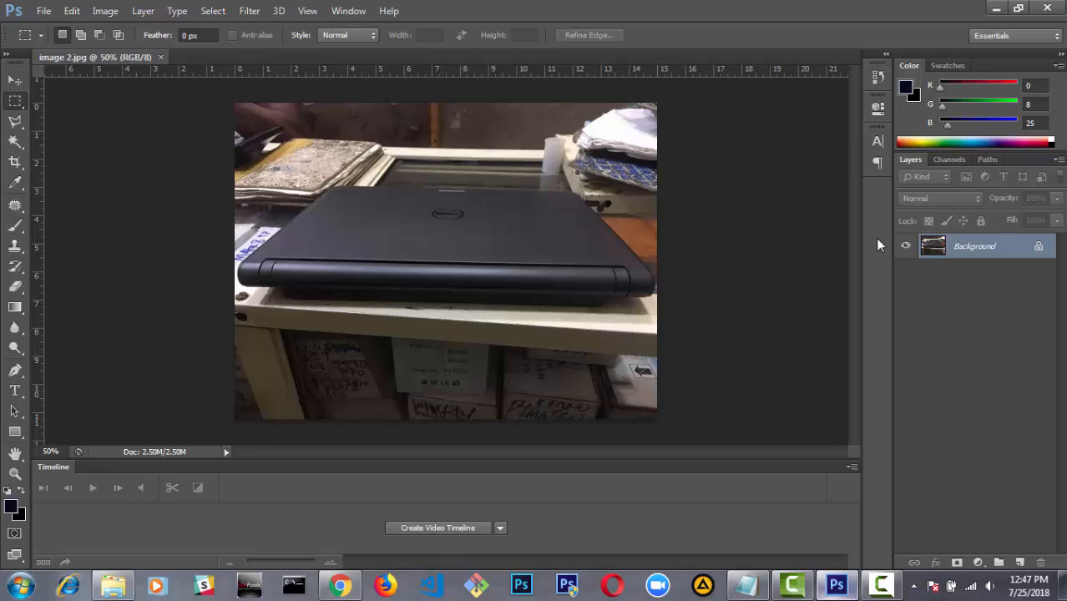
Step: Convert the locked Background layer into a regular layer named Layer 0 with default settings
{"action": "double_click", "coordinate": [942, 250]}
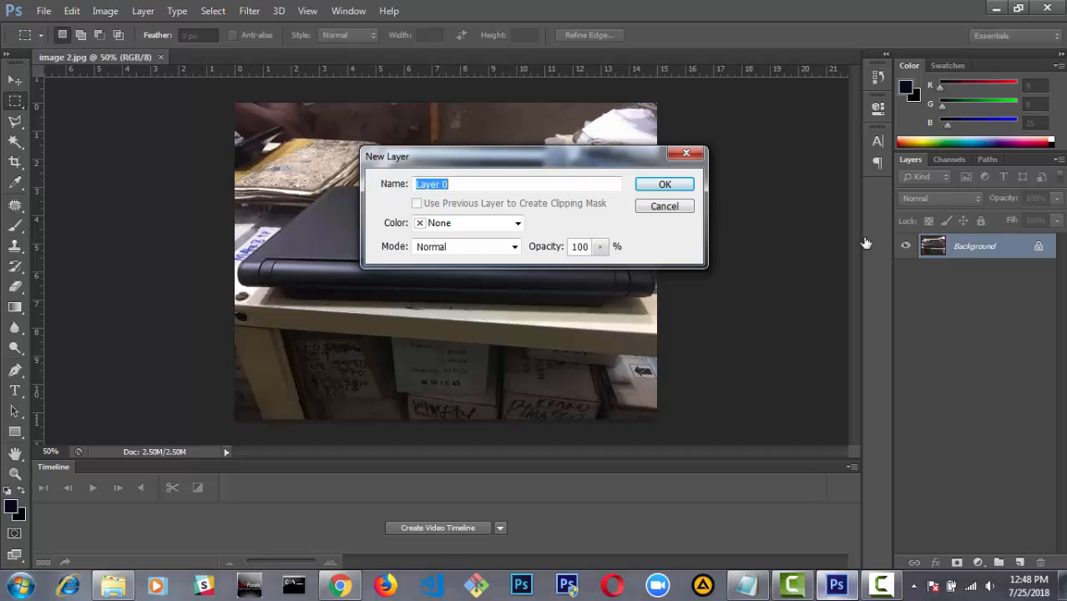
{"action": "left_click", "coordinate": [665, 186]}
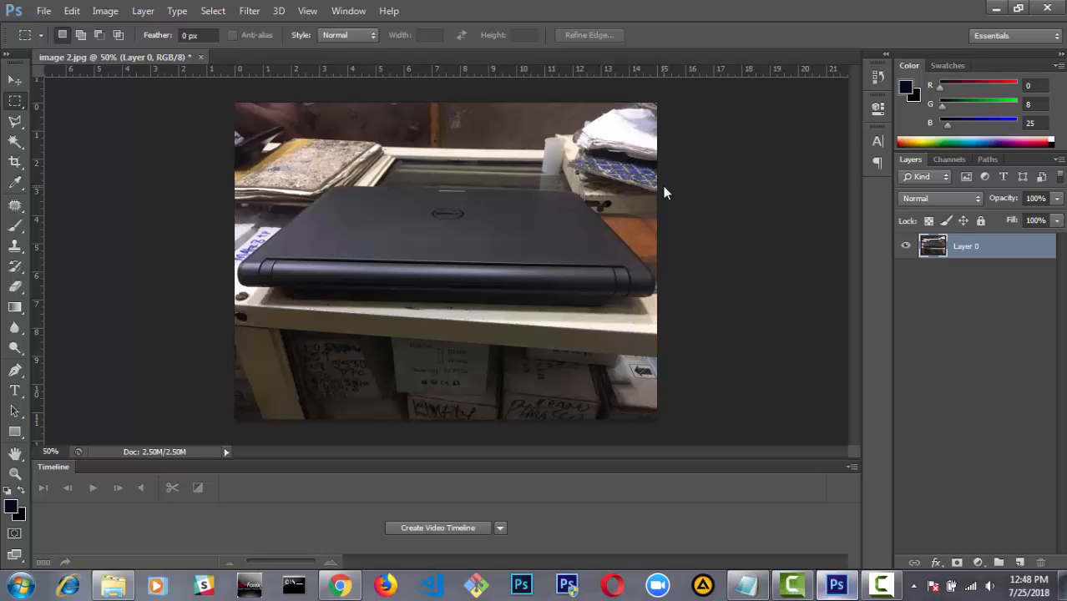
Step: Open the Image Size settings for the laptop photo
{"action": "left_click", "coordinate": [106, 10]}
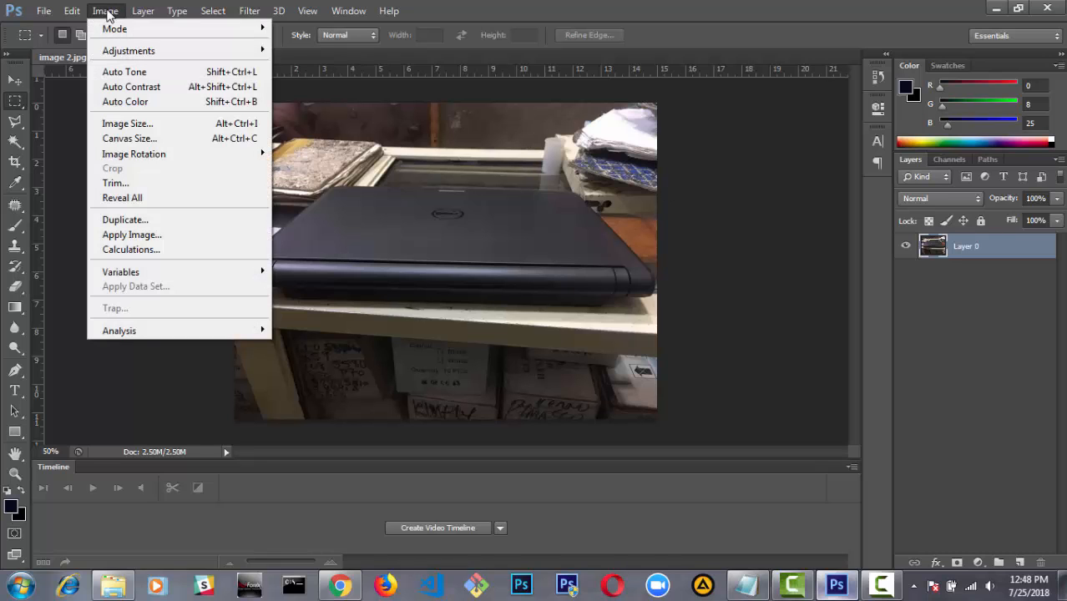
{"action": "left_click", "coordinate": [125, 122]}
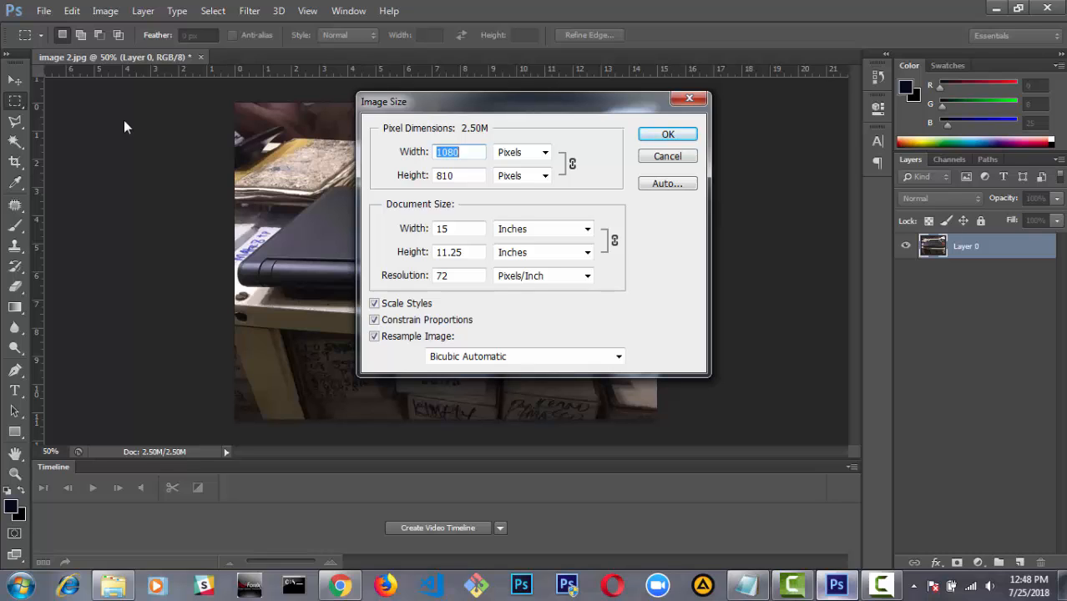
{"action": "type", "text": "800"}
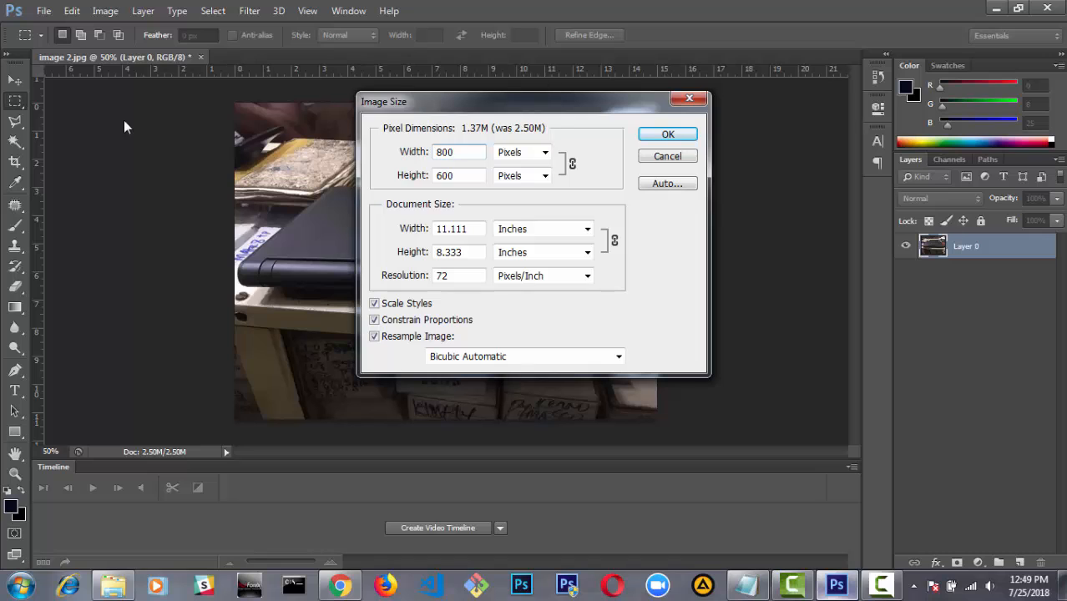
{"action": "key", "text": "BackSpace"}
{"action": "key", "text": "BackSpace"}
{"action": "key", "text": "BackSpace"}
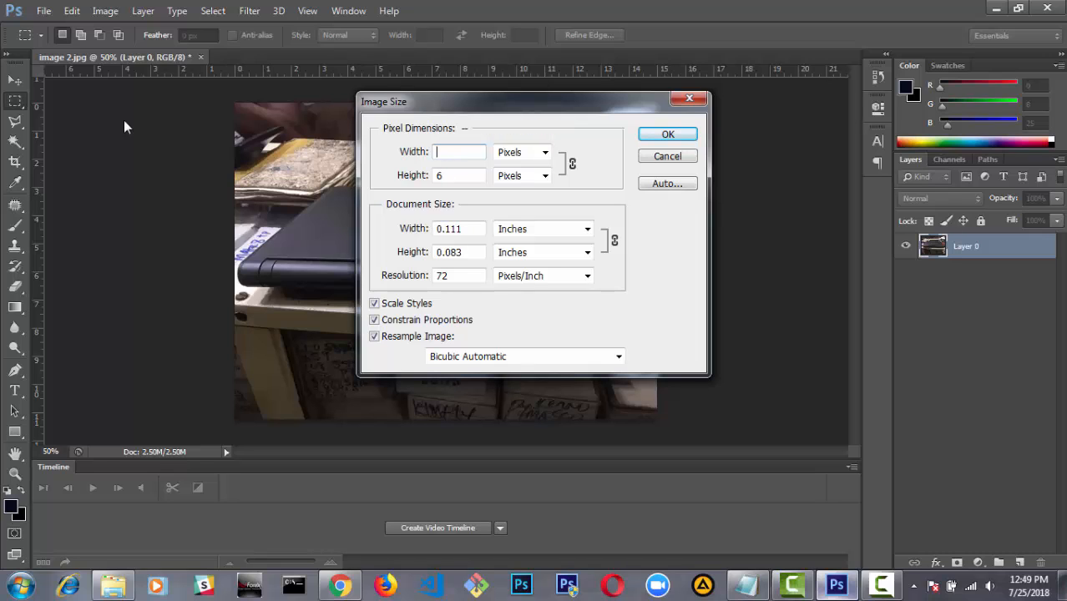
{"action": "left_click", "coordinate": [373, 305]}
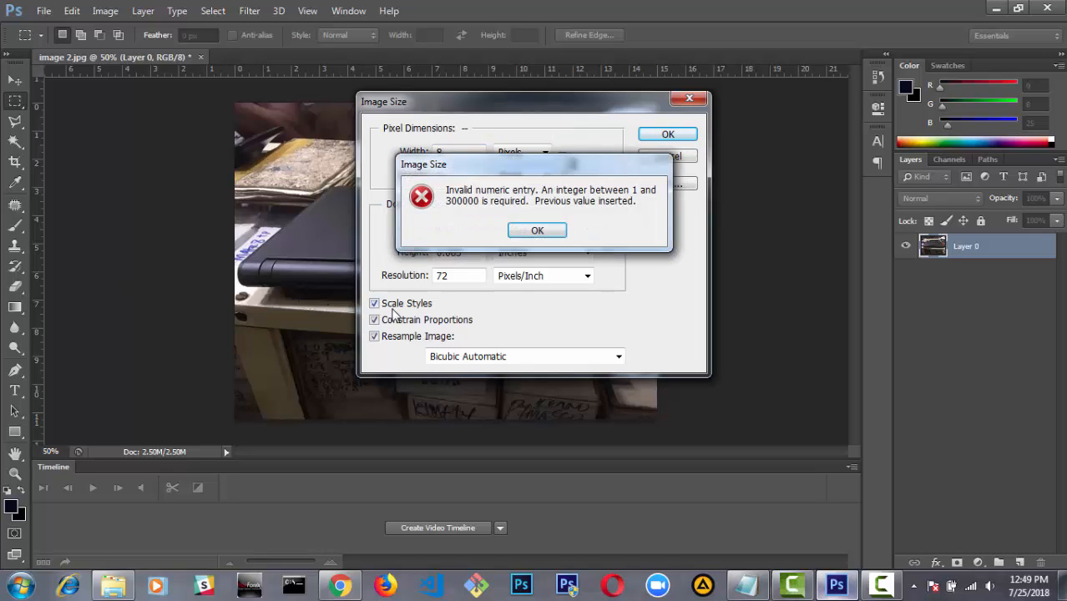
{"action": "left_click", "coordinate": [554, 237]}
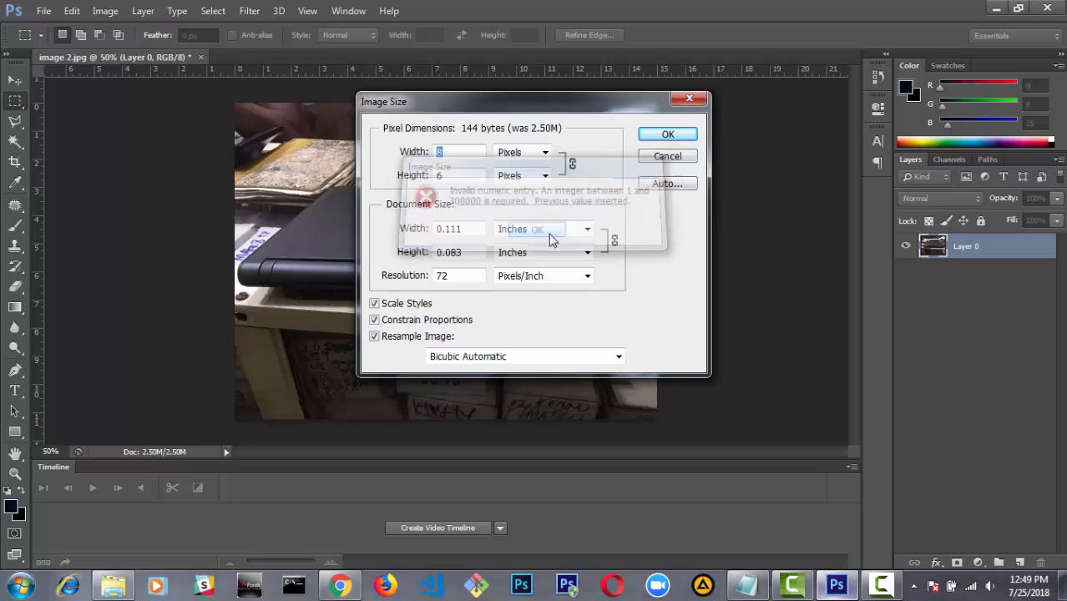
Step: Turn off Constrain Proportions and resize the image to 800 pixels wide by 800 pixels high
{"action": "left_click", "coordinate": [375, 321]}
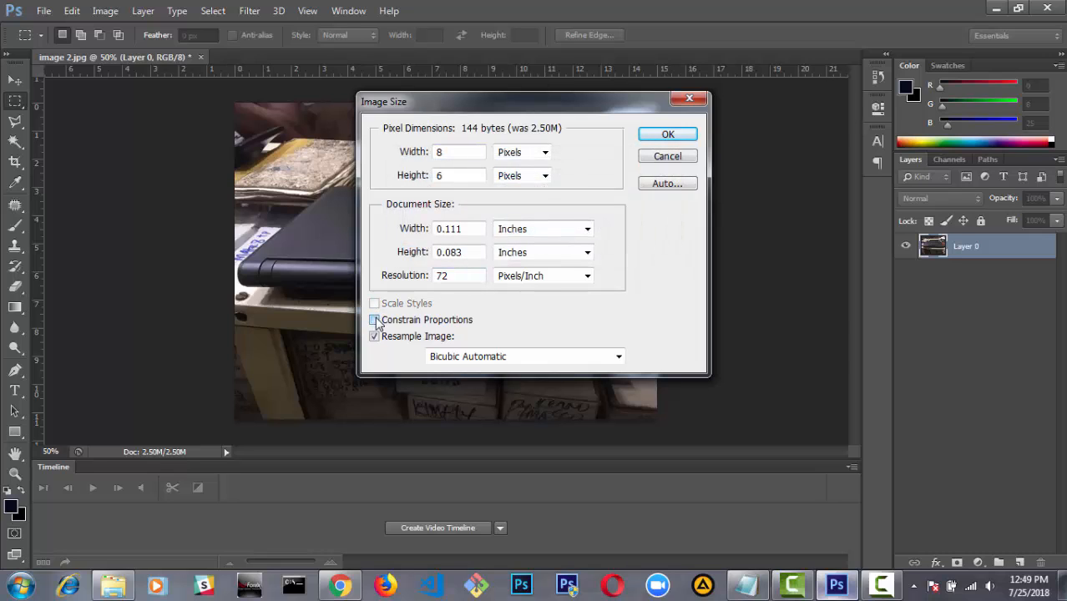
{"action": "left_click", "coordinate": [426, 153]}
{"action": "type", "text": "800"}
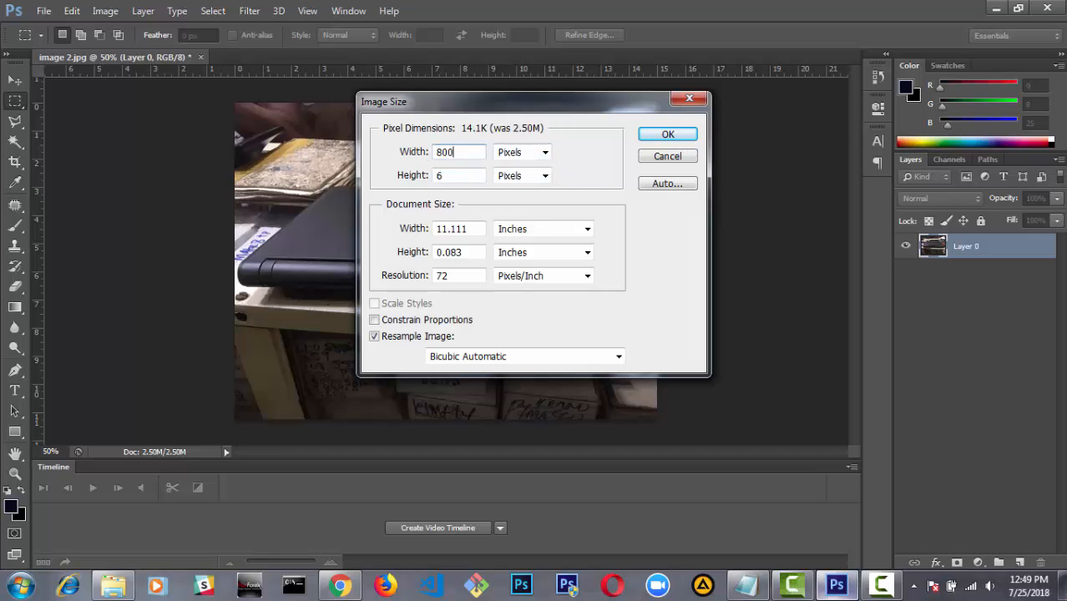
{"action": "key", "text": "Tab"}
{"action": "type", "text": "800"}
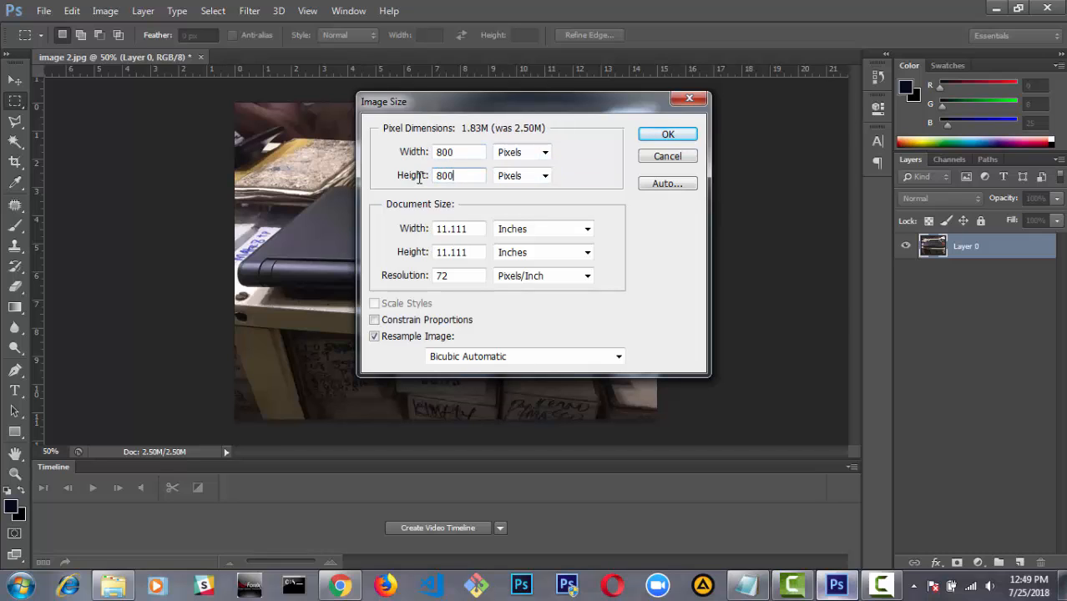
{"action": "left_click", "coordinate": [666, 136]}
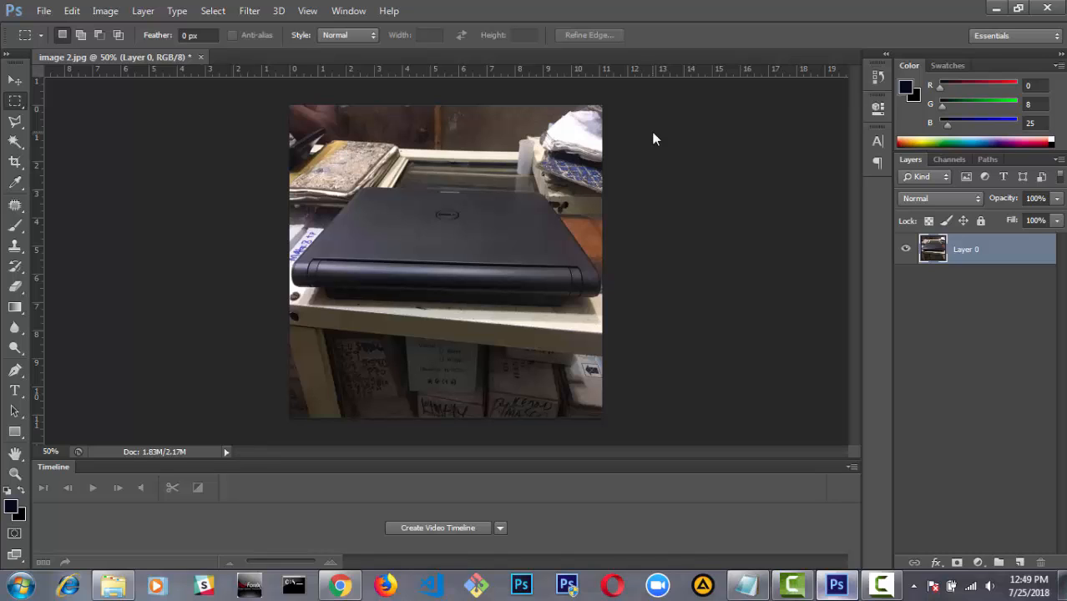
Step: Inspect the resized laptop photo at several magnifications and dismiss the Windows color scheme prompt
{"action": "key", "text": "ctrl+plus"}
{"action": "key", "text": "ctrl+plus"}
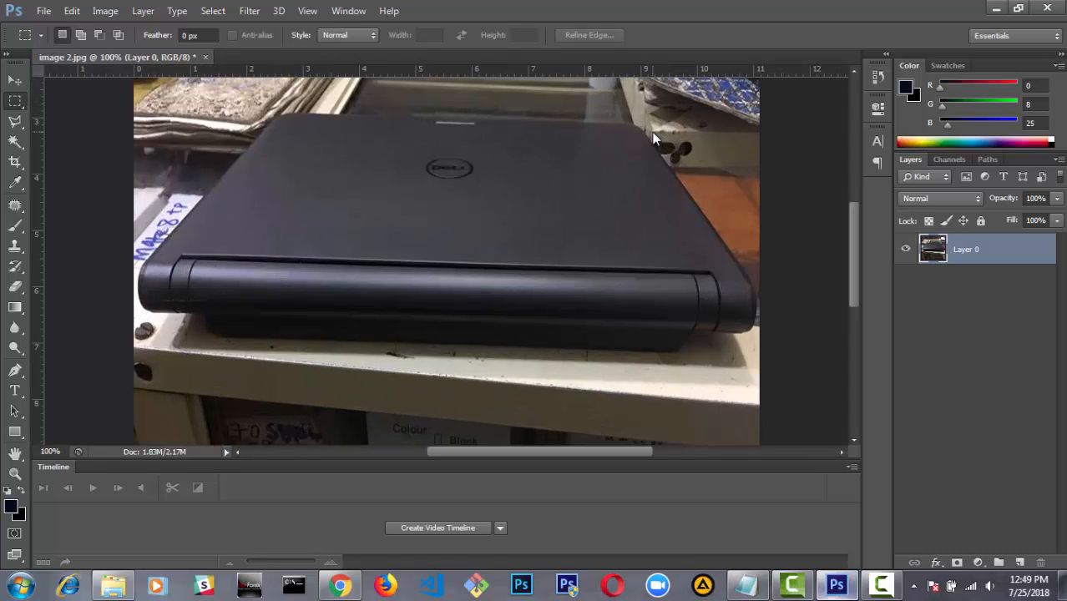
{"action": "key", "text": "ctrl+minus"}
{"action": "key", "text": "ctrl+minus"}
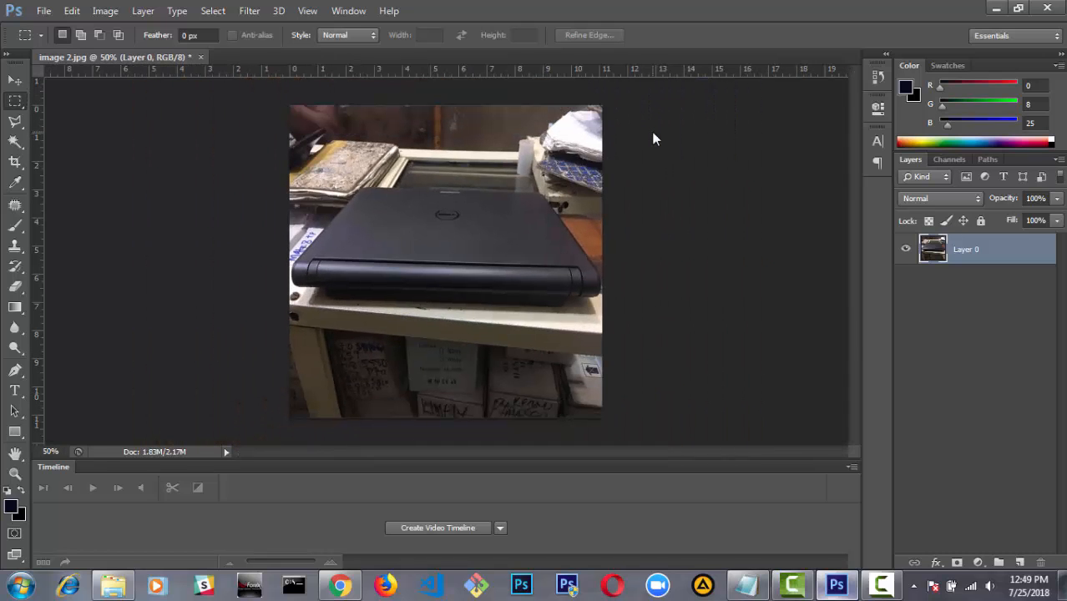
{"action": "key", "text": "ctrl+minus"}
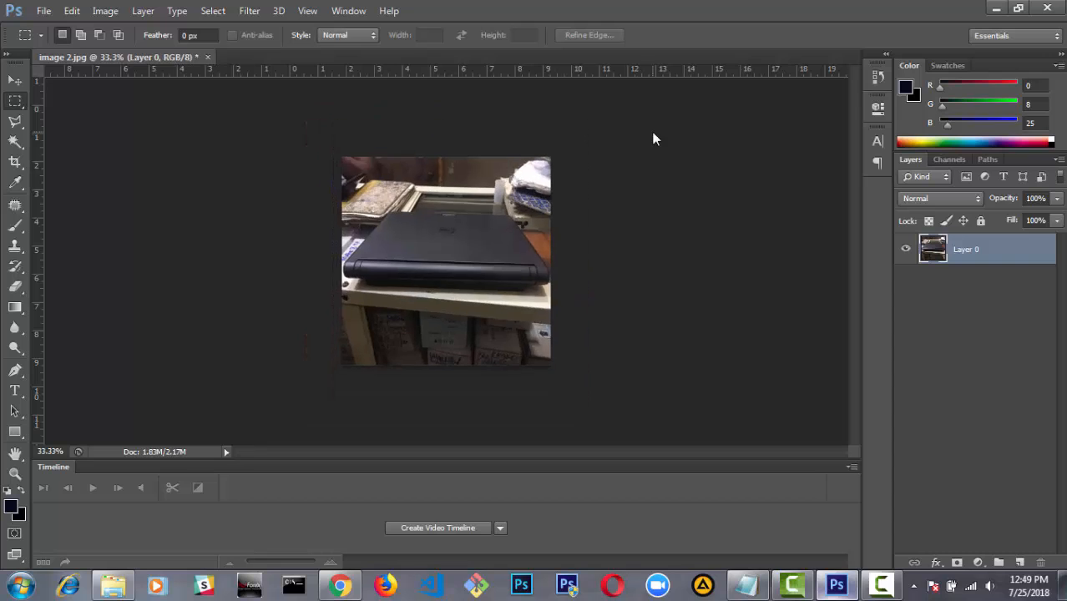
{"action": "key", "text": "ctrl+plus"}
{"action": "key", "text": "ctrl+minus"}
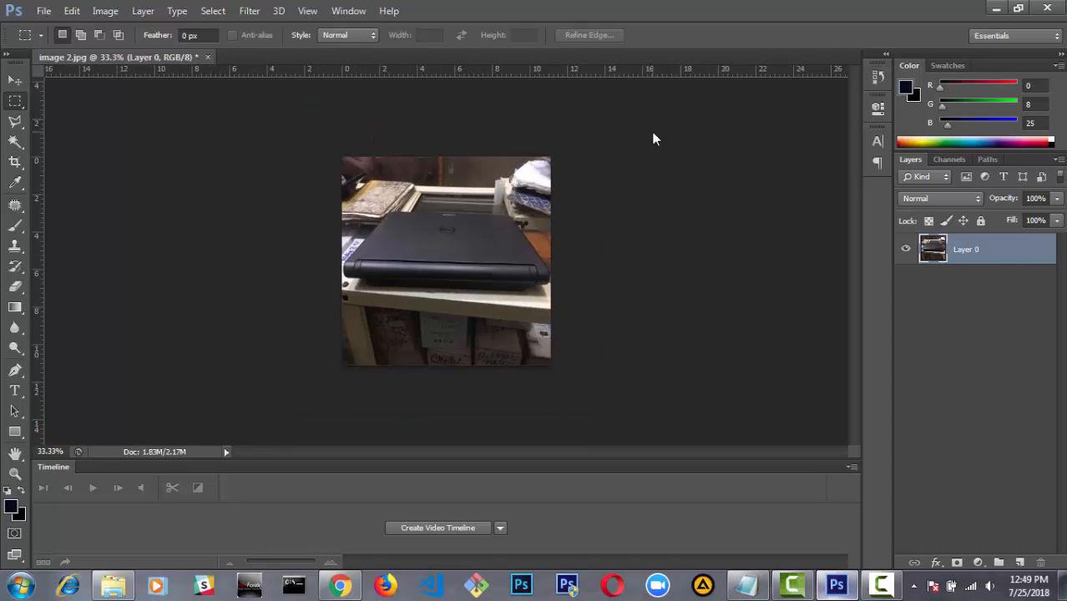
{"action": "key", "text": "ctrl+plus"}
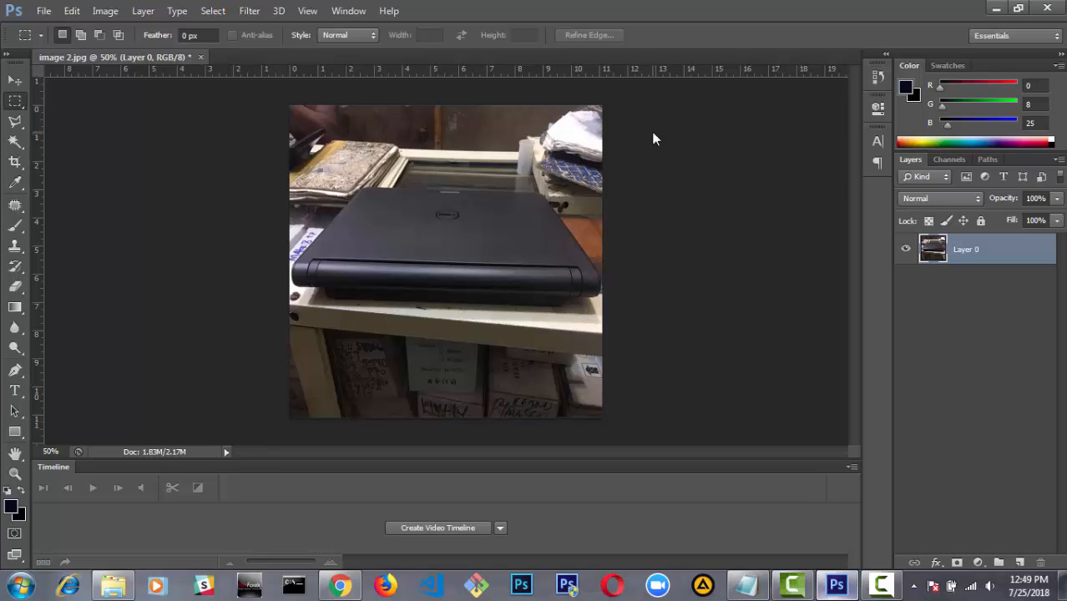
{"action": "key", "text": "ctrl+plus"}
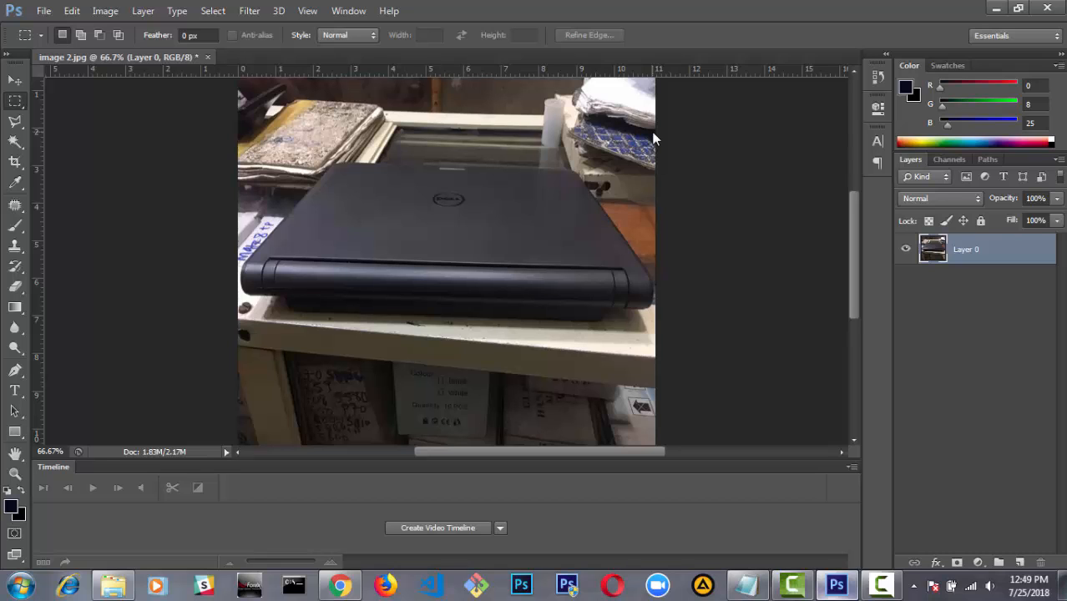
{"action": "key", "text": "ctrl+plus"}
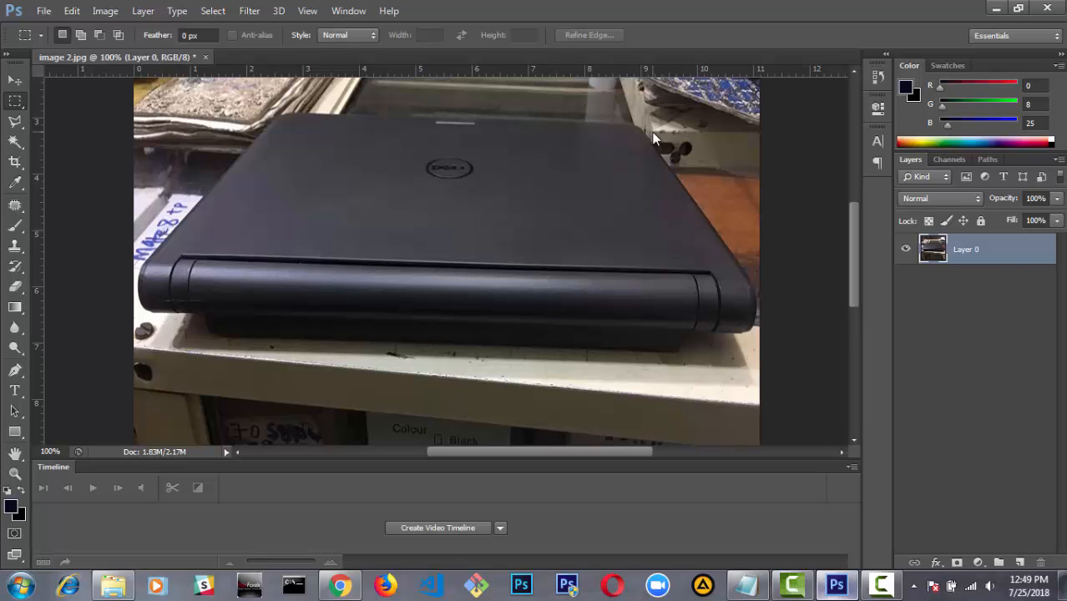
{"action": "key", "text": "ctrl+plus"}
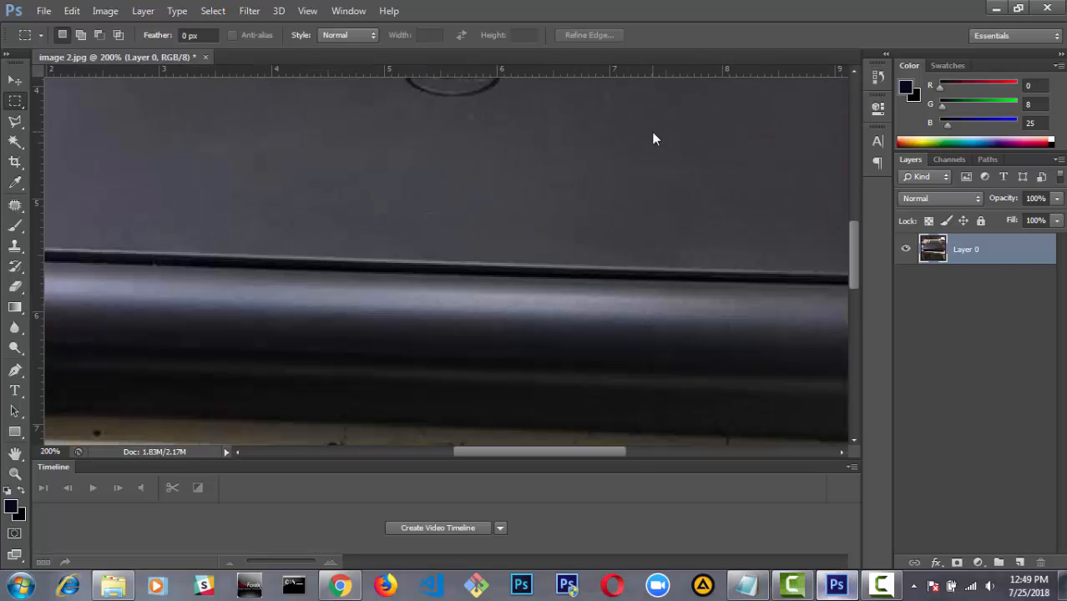
{"action": "key", "text": "ctrl+minus"}
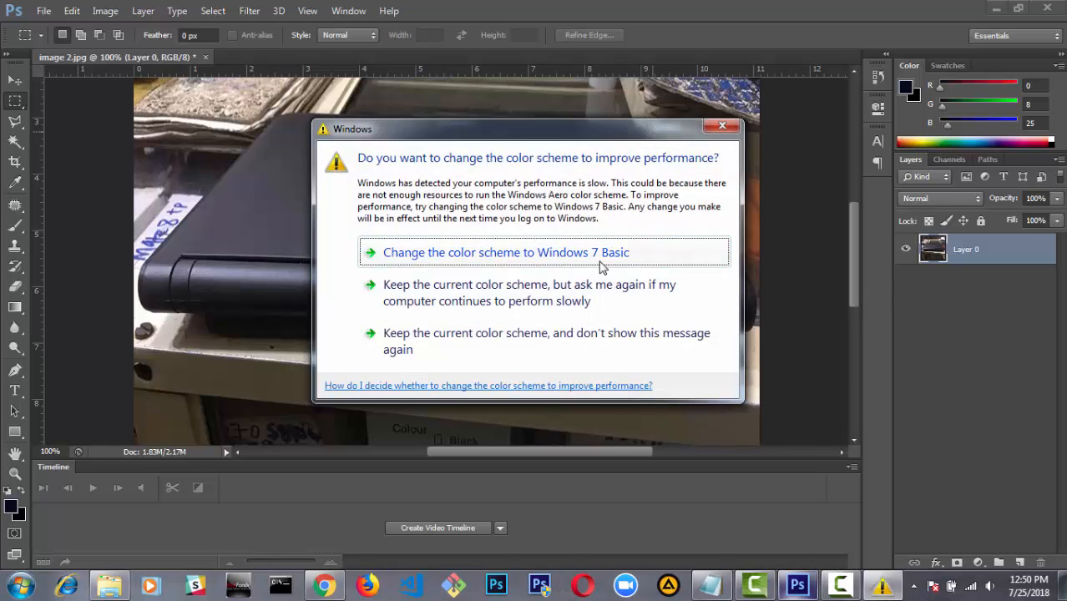
{"action": "left_click", "coordinate": [723, 126]}
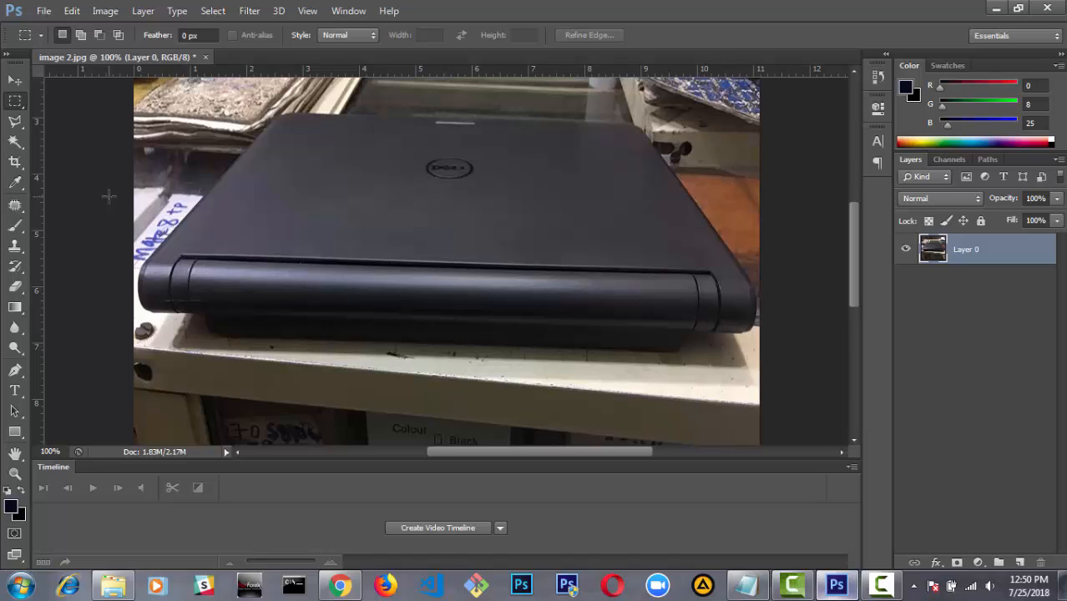
{"action": "left_click", "coordinate": [14, 125]}
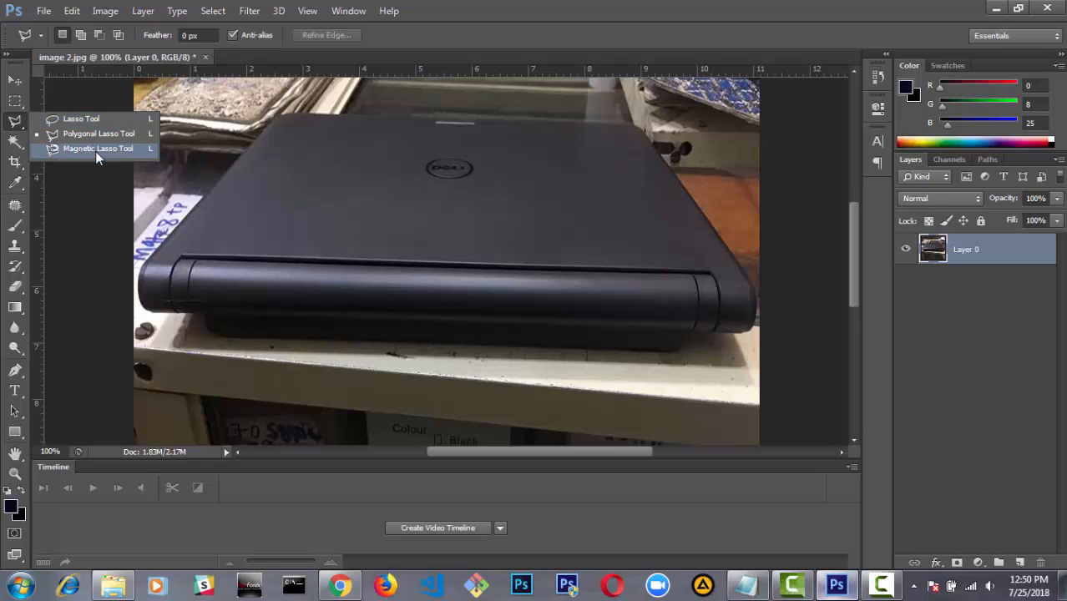
{"action": "left_click", "coordinate": [8, 149]}
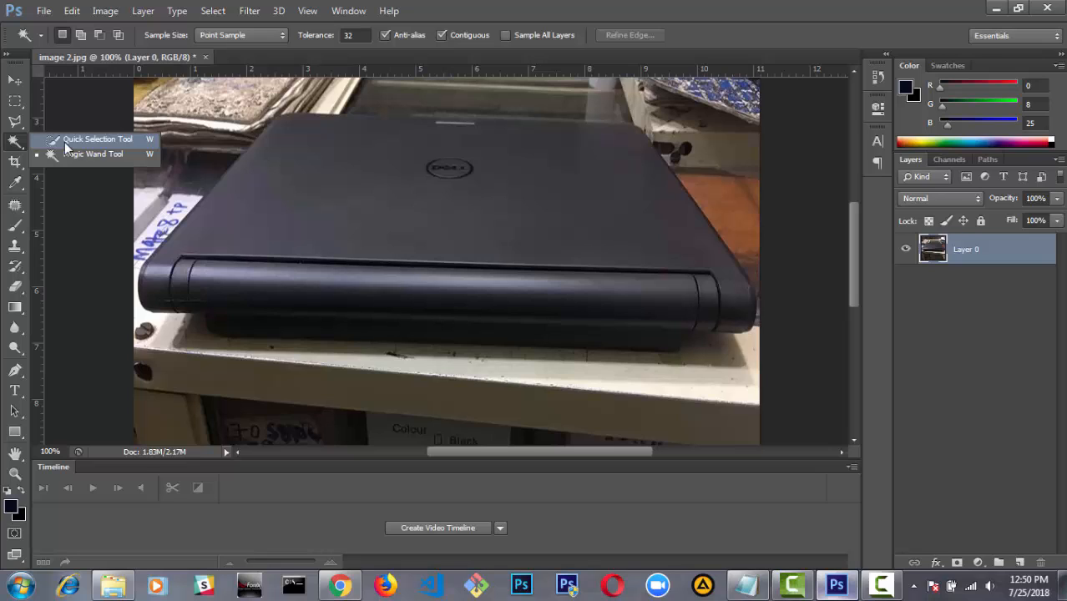
{"action": "left_click", "coordinate": [20, 125]}
{"action": "left_click", "coordinate": [21, 146]}
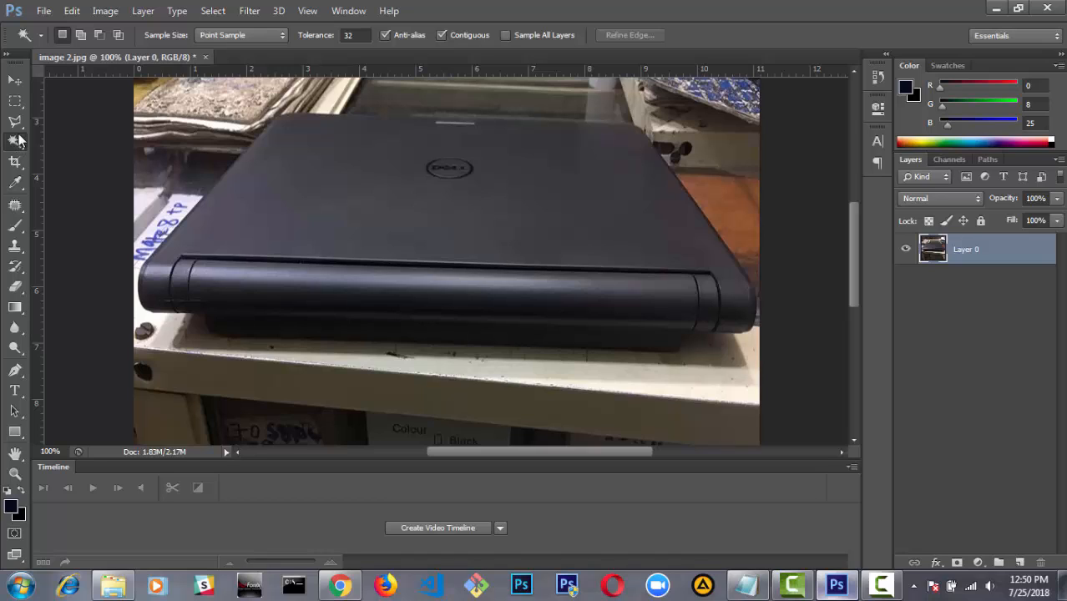
Step: Activate the Polygonal Lasso tool and try to start an outline along the laptop's lower front edge
{"action": "left_click", "coordinate": [15, 124]}
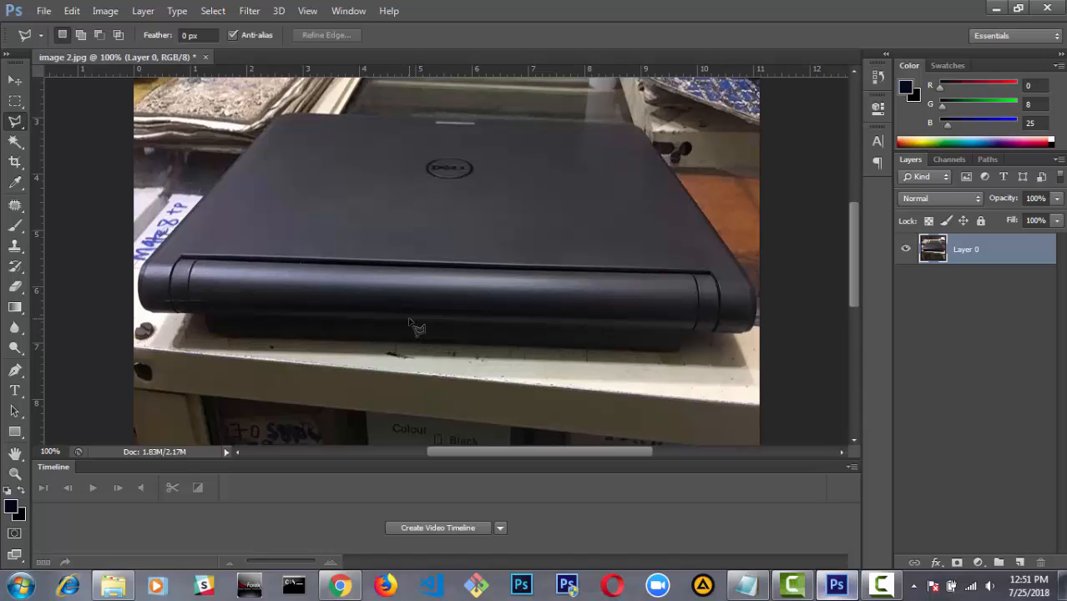
{"action": "left_click", "coordinate": [220, 338]}
{"action": "double_click", "coordinate": [263, 345]}
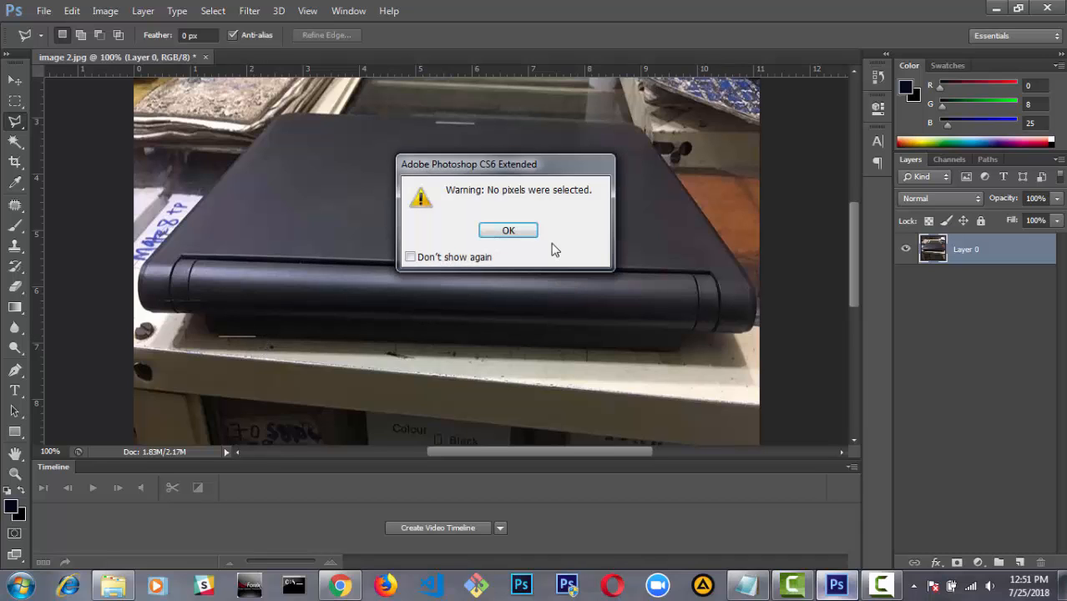
{"action": "left_click", "coordinate": [507, 233]}
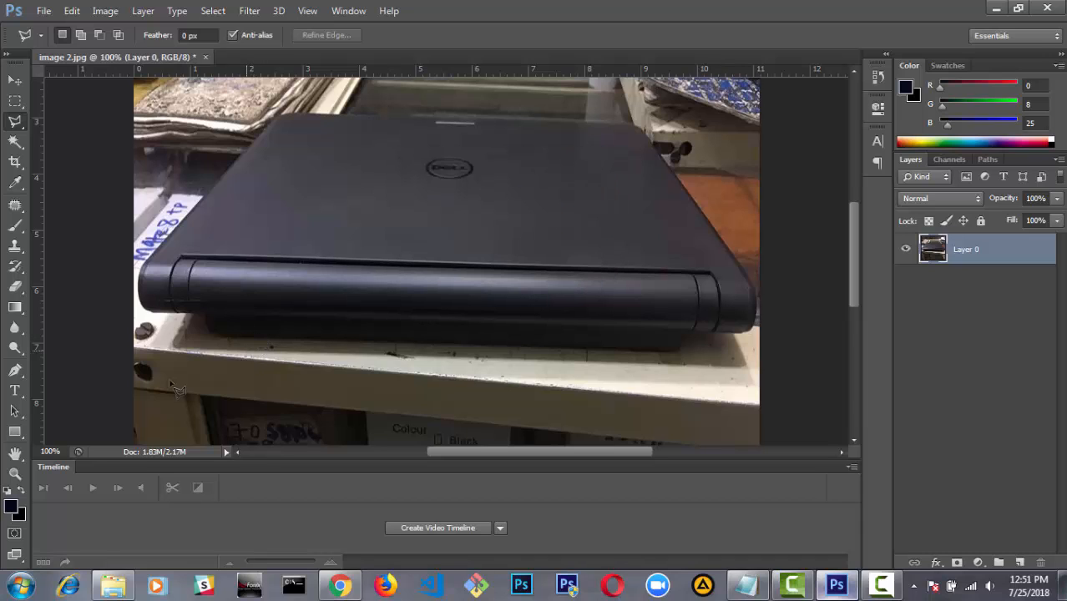
Step: Trace the laptop's lower front edge, the step below the right hinge and the right side with the Polygonal Lasso
{"action": "left_click", "coordinate": [226, 338]}
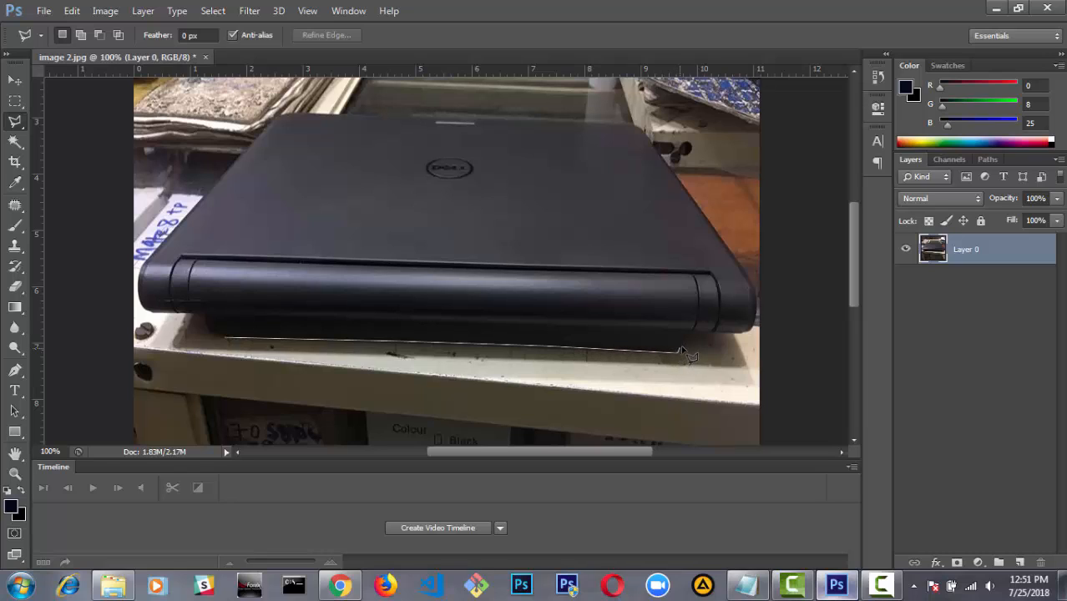
{"action": "scroll", "coordinate": [683, 352], "scroll_direction": "up", "scroll_amount": 1}
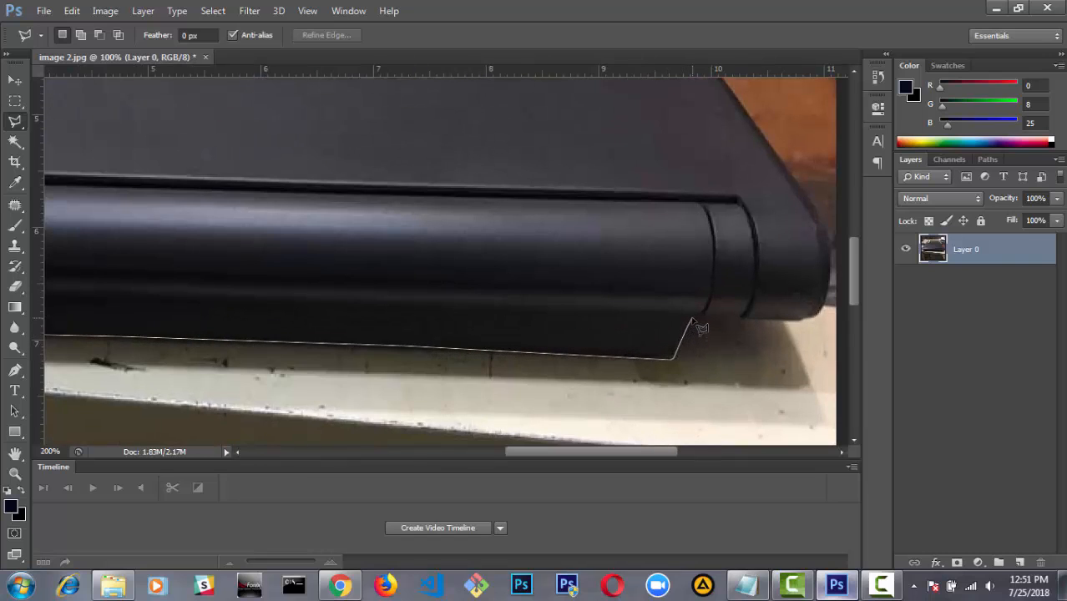
{"action": "left_click", "coordinate": [692, 317]}
{"action": "left_click", "coordinate": [815, 319]}
{"action": "left_click", "coordinate": [766, 140]}
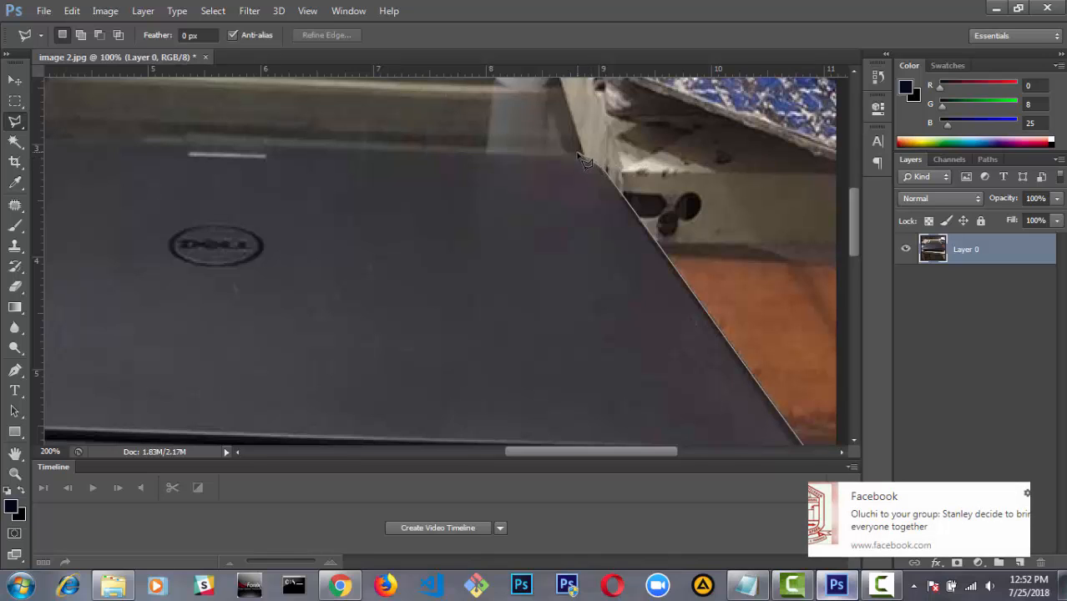
Step: Continue the lasso outline from the right rear corner along the laptop's back edge to the left rear corner and close the selection
{"action": "left_click", "coordinate": [582, 157]}
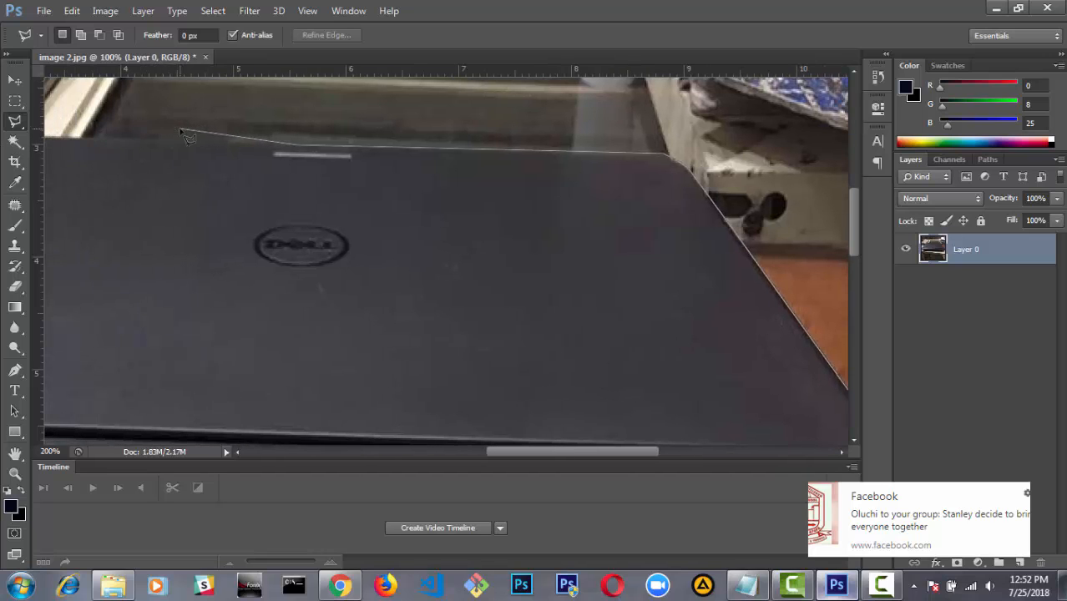
{"action": "scroll", "coordinate": [187, 147], "scroll_direction": "down", "scroll_amount": 1}
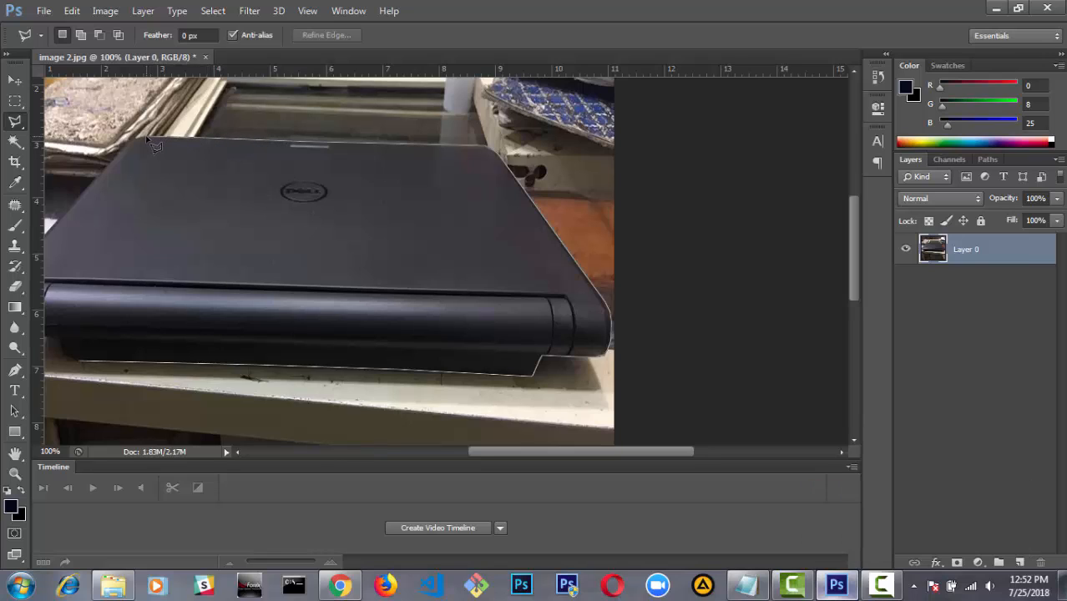
{"action": "scroll", "coordinate": [151, 140], "scroll_direction": "up", "scroll_amount": 1}
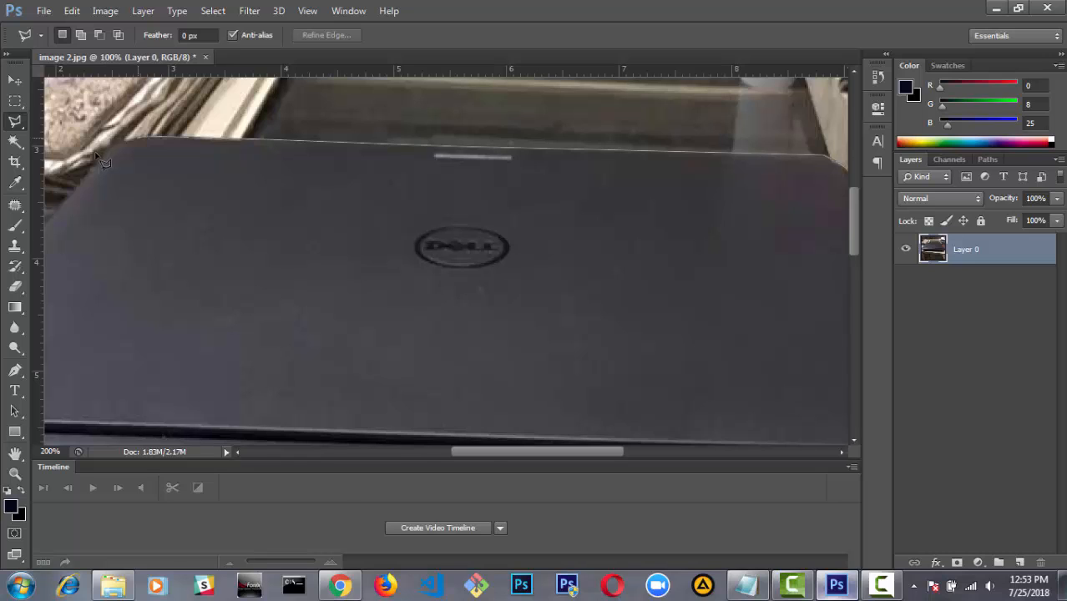
{"action": "left_click", "coordinate": [100, 158]}
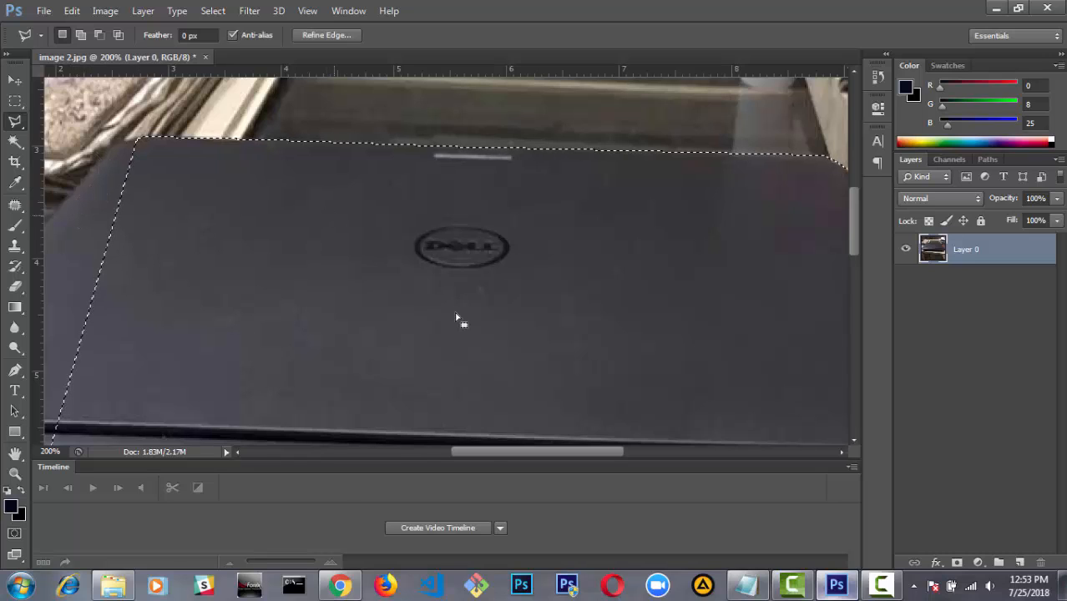
Step: Check the selection around the laptop's edges and set the lasso to add to the existing selection
{"action": "left_click_drag", "start_coordinate": [539, 452], "coordinate": [617, 445]}
{"action": "left_click", "coordinate": [856, 288]}
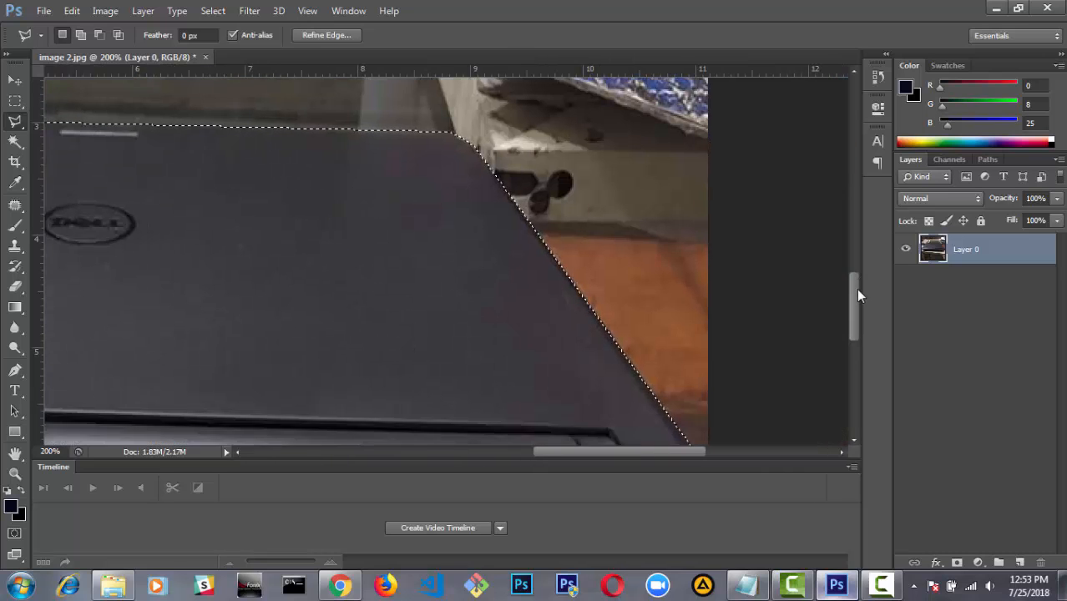
{"action": "left_click_drag", "start_coordinate": [856, 289], "coordinate": [852, 257]}
{"action": "left_click_drag", "start_coordinate": [633, 451], "coordinate": [534, 455]}
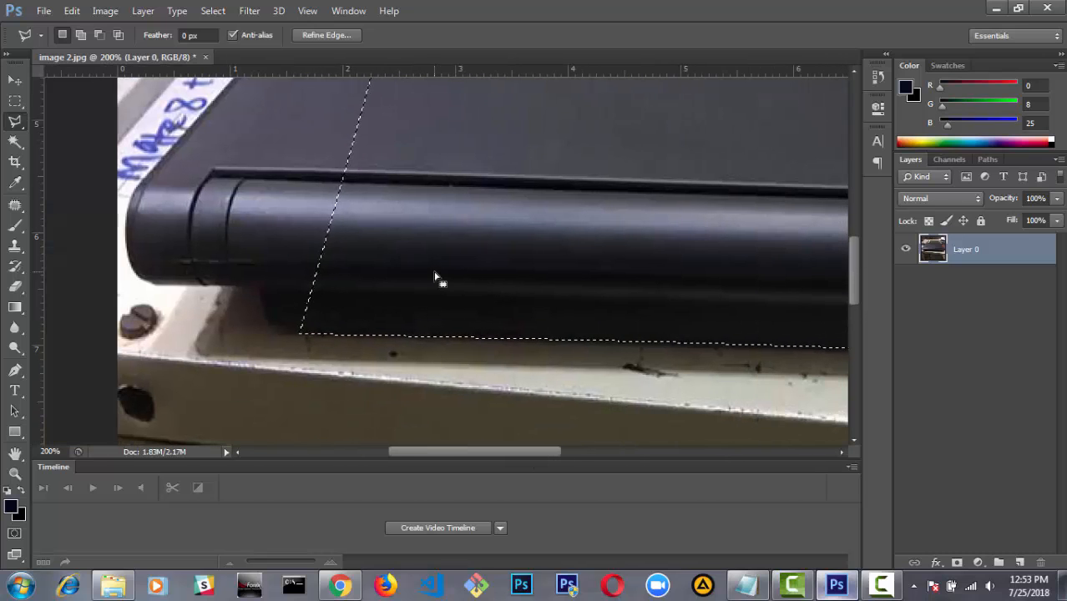
{"action": "left_click", "coordinate": [84, 33]}
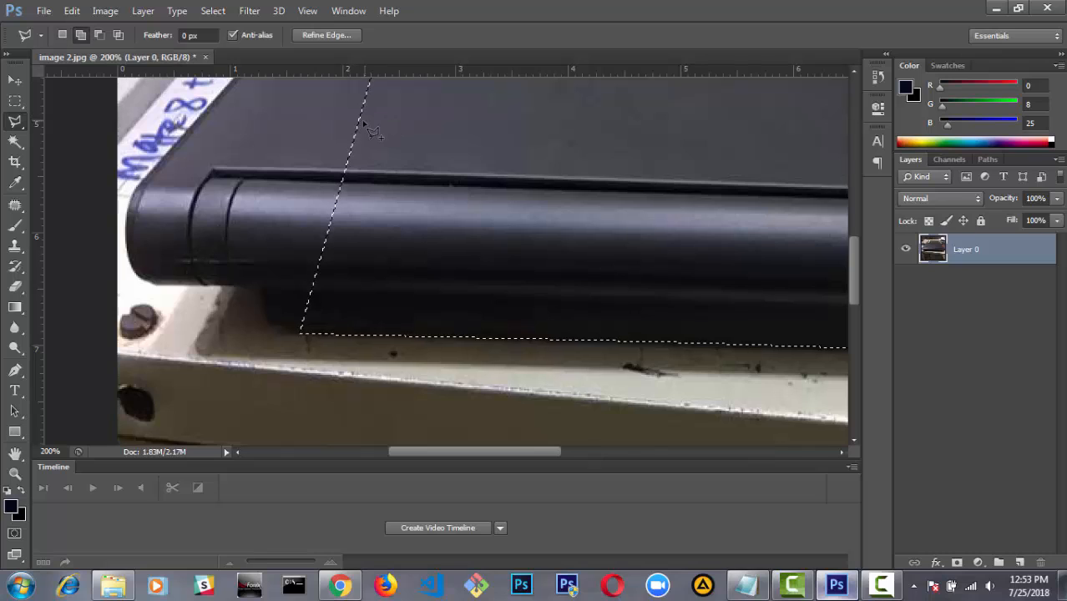
{"action": "left_click", "coordinate": [252, 117]}
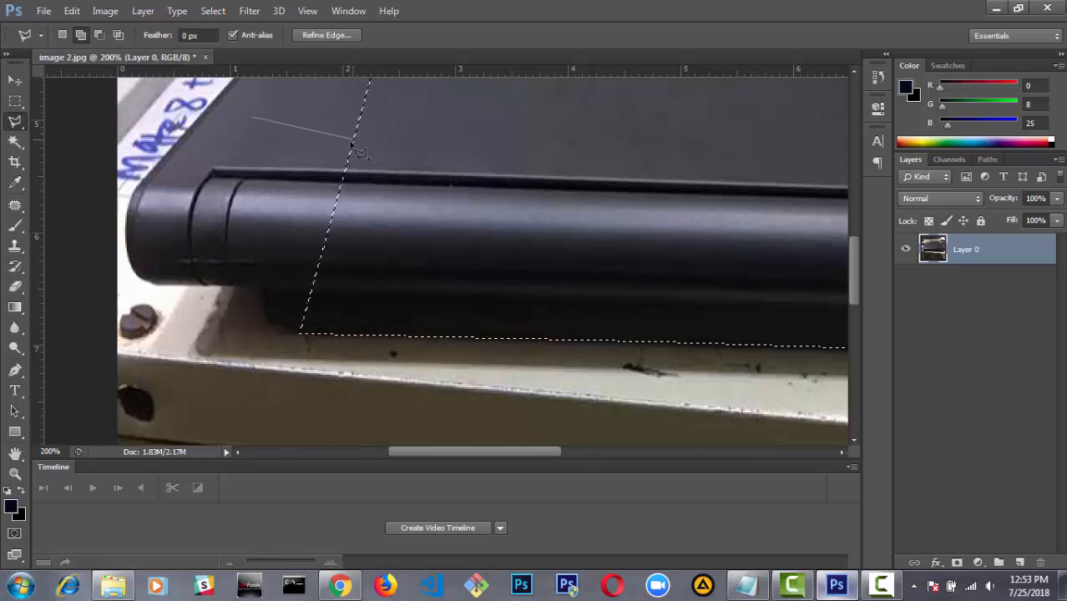
{"action": "key", "text": "Escape"}
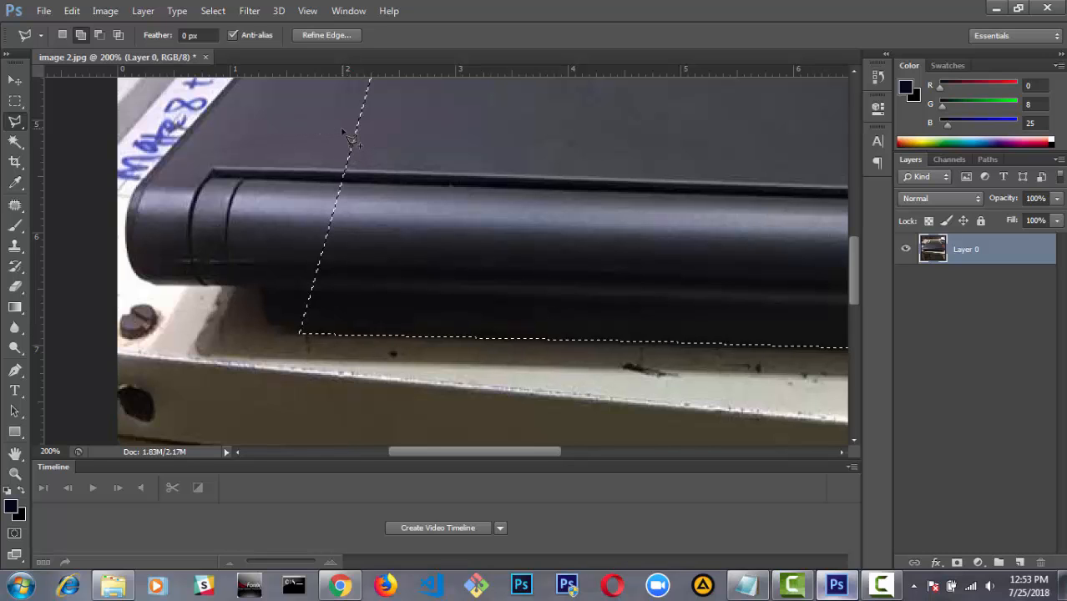
{"action": "left_click_drag", "start_coordinate": [858, 262], "coordinate": [848, 206]}
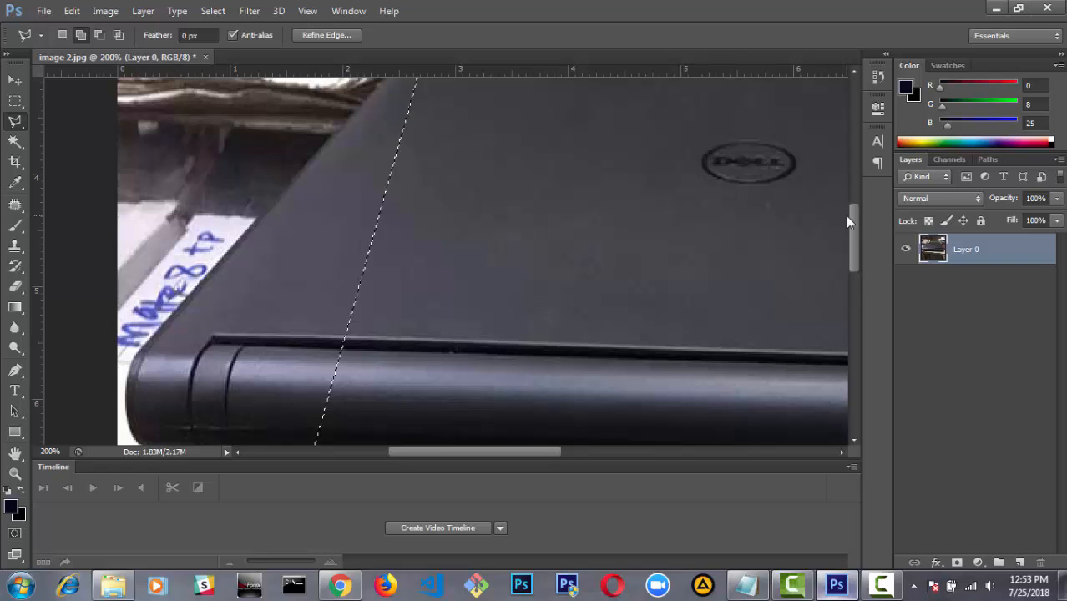
{"action": "left_click", "coordinate": [882, 586]}
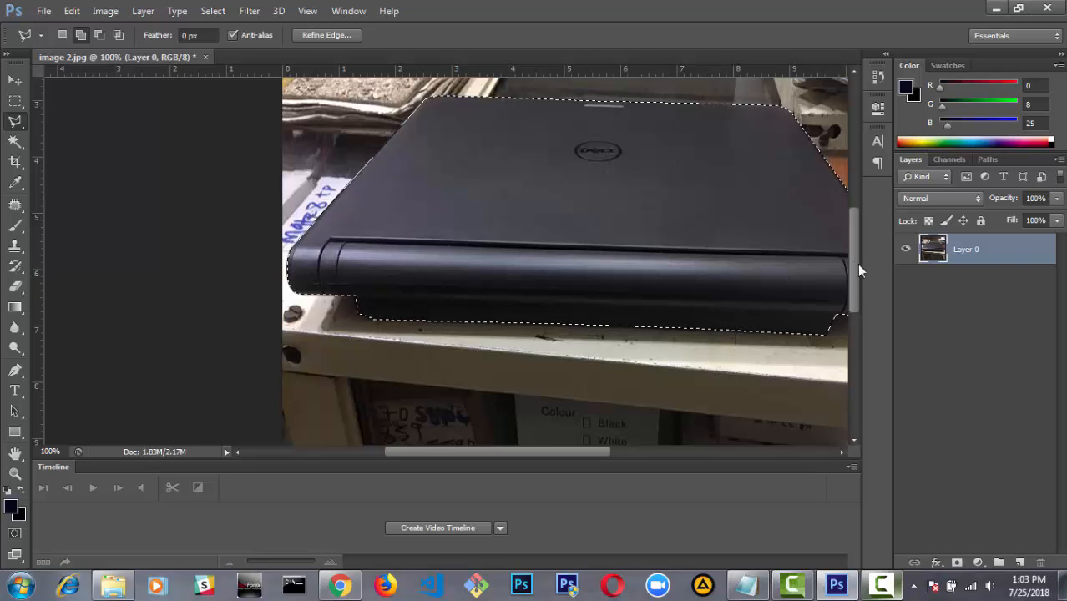
Step: Review the laptop's selection outline and undo the last addition covering its left side
{"action": "mouse_move", "coordinate": [858, 265]}
{"action": "left_mouse_down"}
{"action": "mouse_move", "coordinate": [851, 233]}
{"action": "mouse_move", "coordinate": [851, 267]}
{"action": "left_mouse_up"}
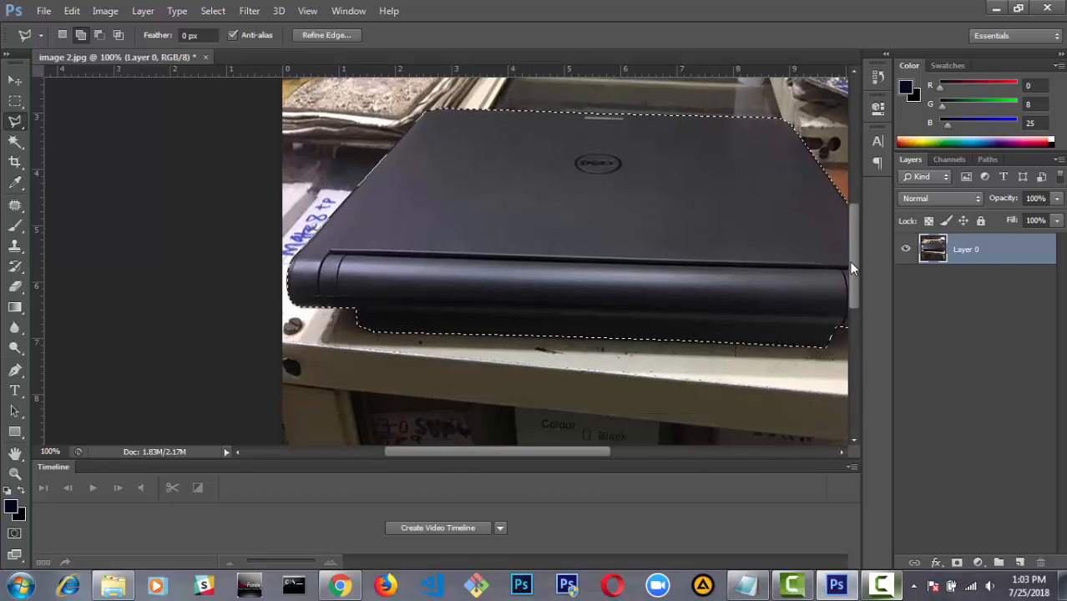
{"action": "mouse_move", "coordinate": [598, 451]}
{"action": "left_mouse_down"}
{"action": "mouse_move", "coordinate": [616, 458]}
{"action": "mouse_move", "coordinate": [594, 455]}
{"action": "left_mouse_up"}
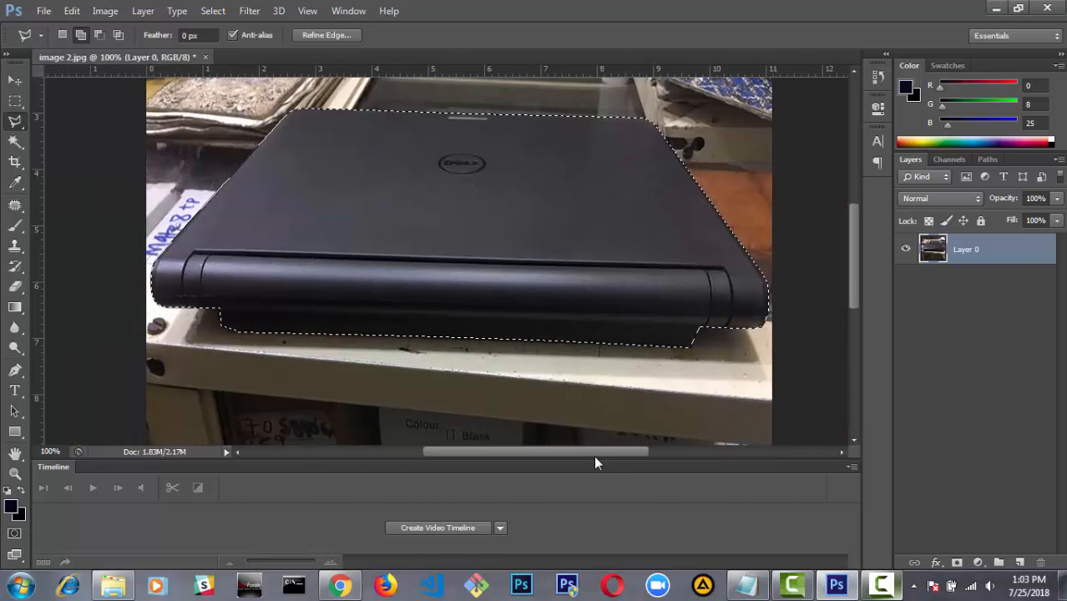
{"action": "left_click_drag", "start_coordinate": [852, 252], "coordinate": [854, 243]}
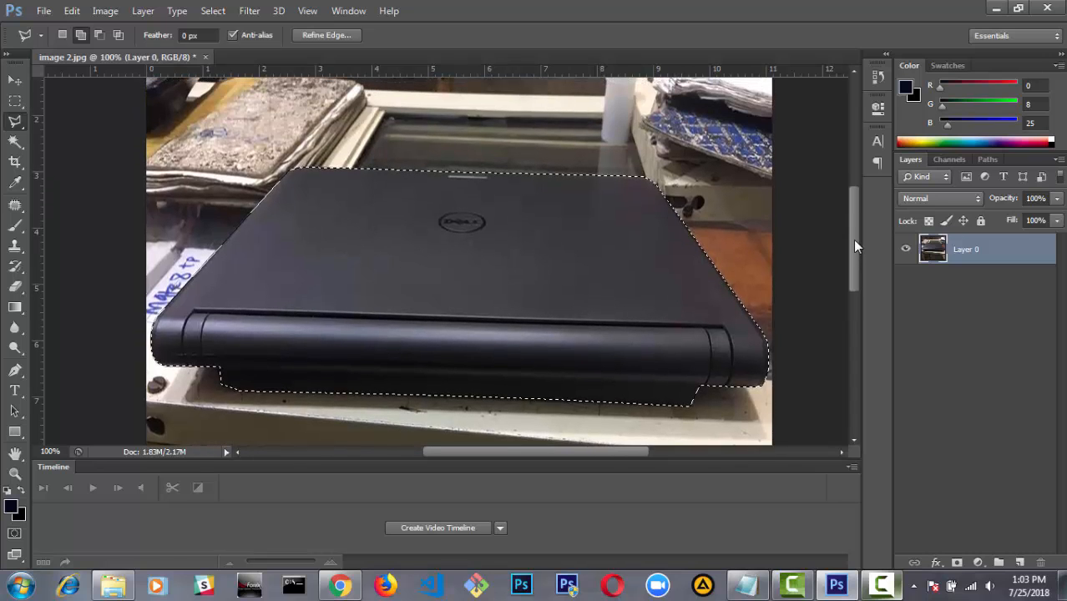
{"action": "mouse_move", "coordinate": [853, 239]}
{"action": "left_mouse_down"}
{"action": "mouse_move", "coordinate": [852, 217]}
{"action": "mouse_move", "coordinate": [851, 233]}
{"action": "left_mouse_up"}
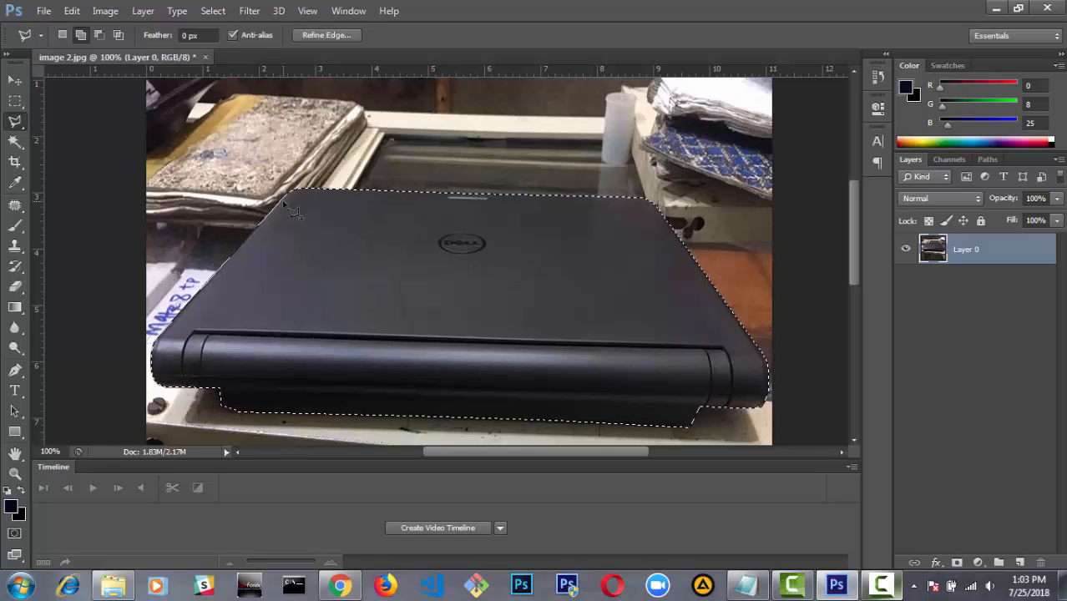
{"action": "key", "text": "ctrl+z"}
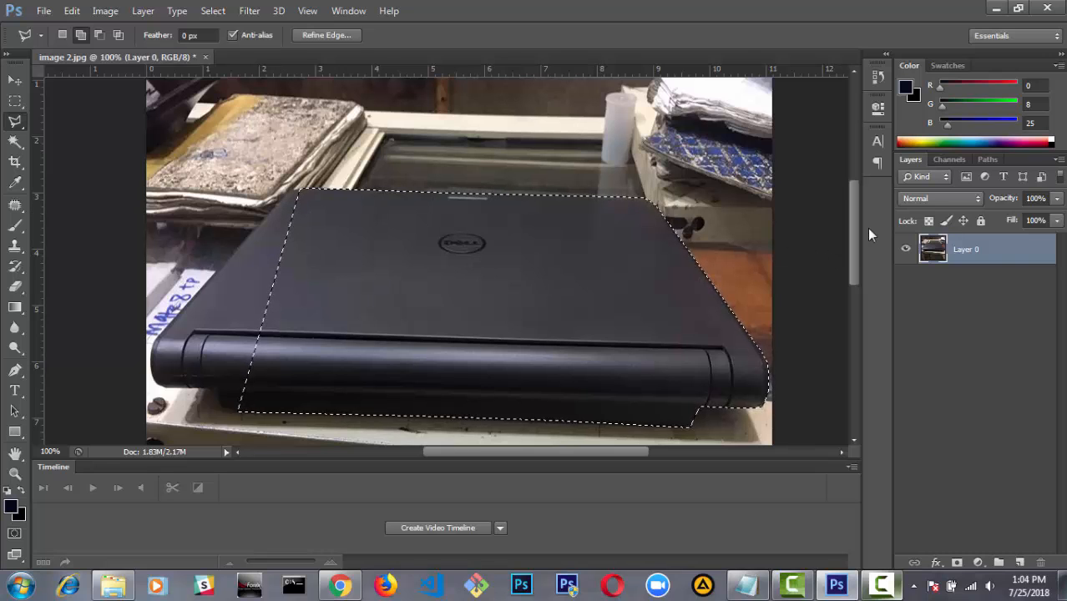
{"action": "mouse_move", "coordinate": [854, 216]}
{"action": "left_mouse_down"}
{"action": "mouse_move", "coordinate": [854, 226]}
{"action": "mouse_move", "coordinate": [853, 215]}
{"action": "left_mouse_up"}
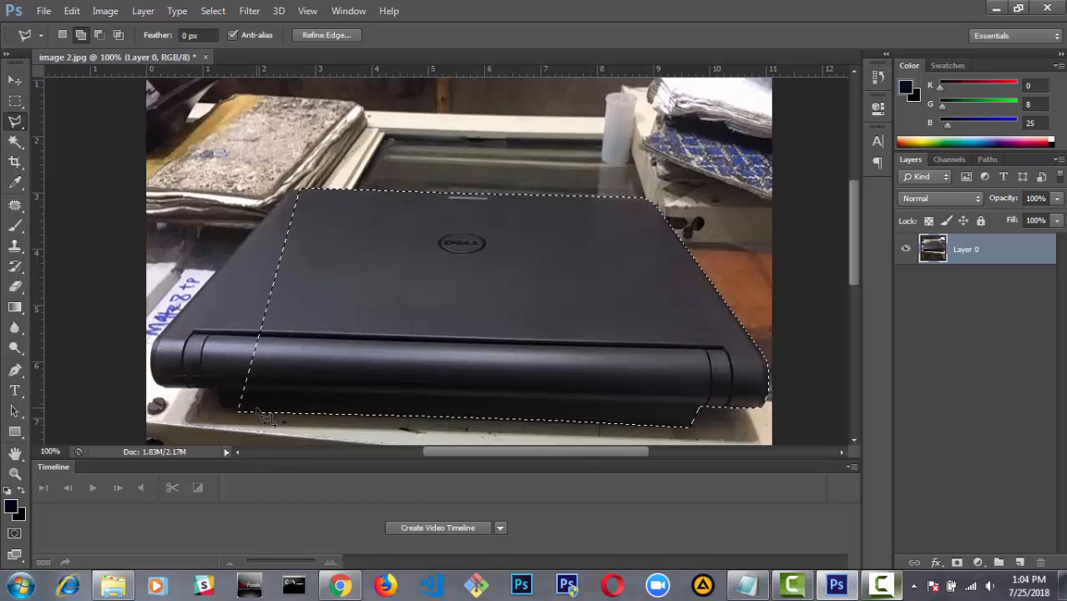
Step: Try the lasso's subtract and intersect selection modes and return it to adding to the selection
{"action": "left_click", "coordinate": [105, 35]}
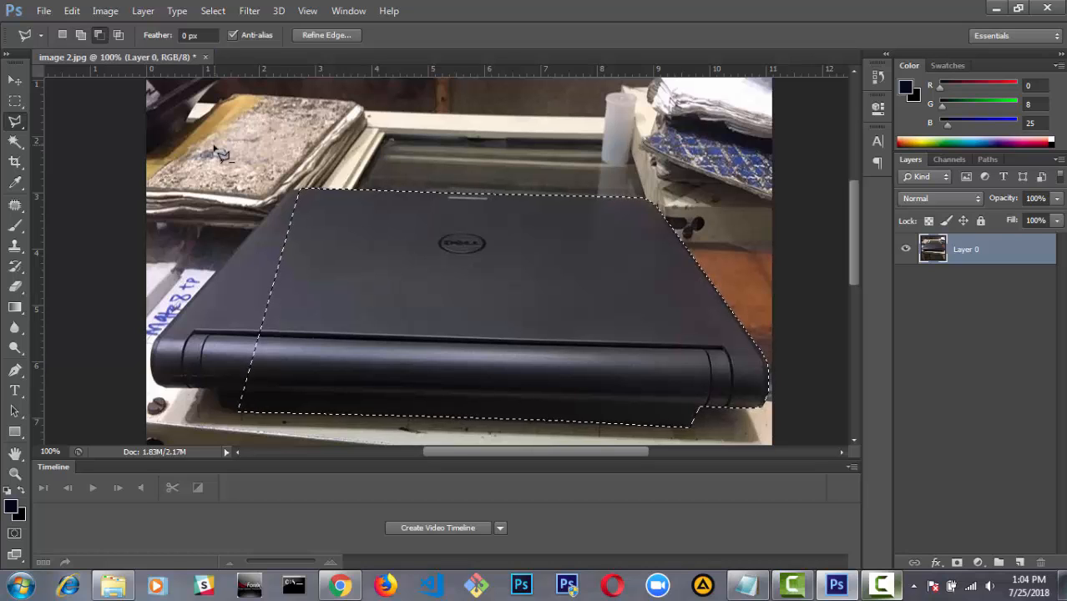
{"action": "left_click", "coordinate": [119, 36]}
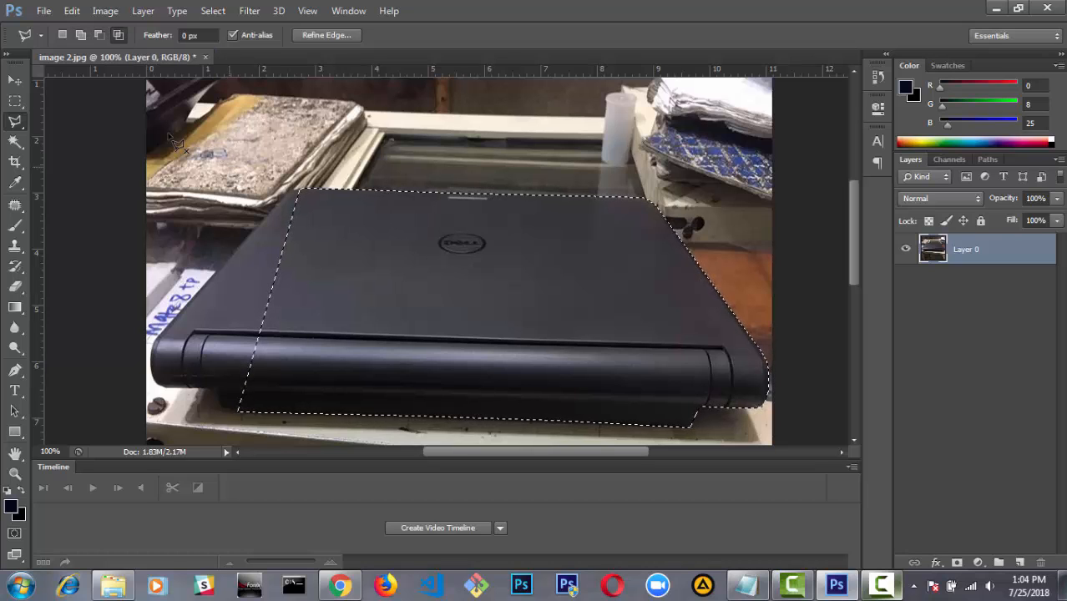
{"action": "left_click", "coordinate": [82, 35]}
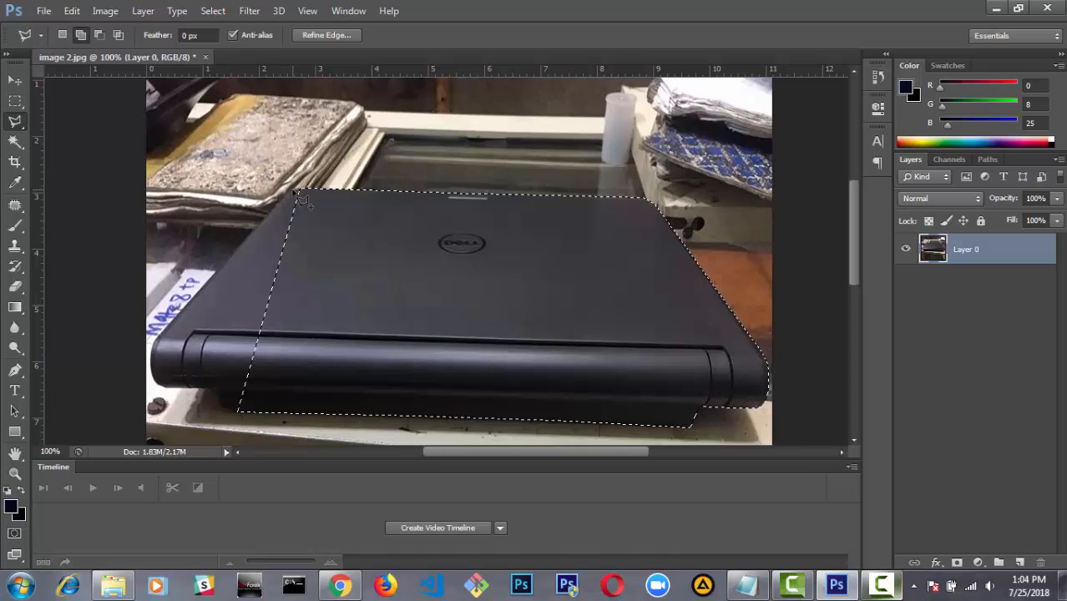
Step: Trace the laptop's unselected left side from the left rear corner down to the front hinge corner
{"action": "scroll", "coordinate": [301, 198], "scroll_direction": "up", "scroll_amount": 1}
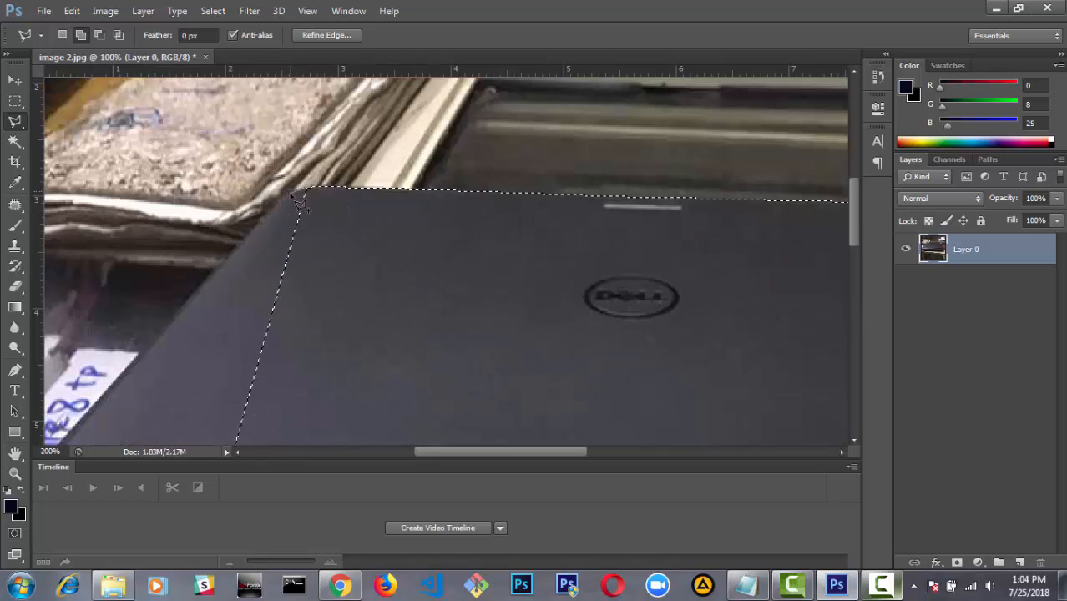
{"action": "left_click", "coordinate": [291, 195]}
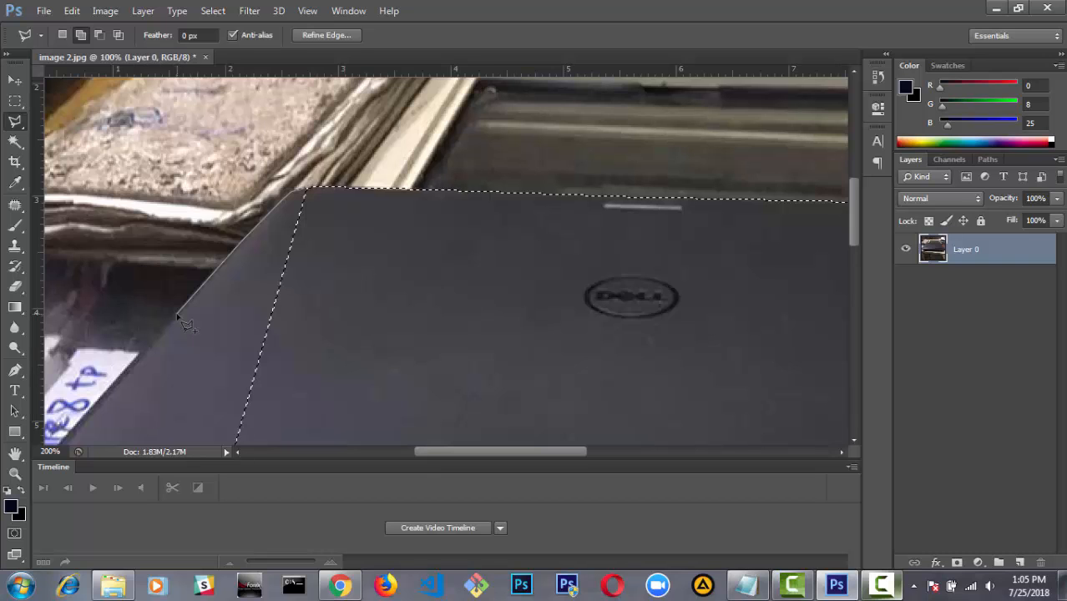
{"action": "key", "text": "ctrl+minus"}
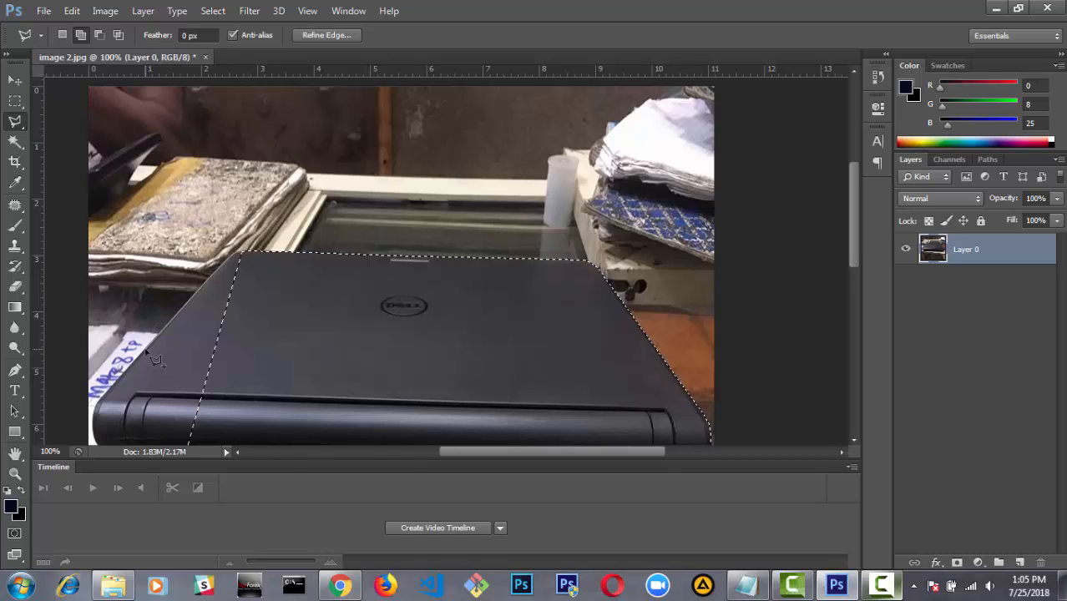
{"action": "scroll", "coordinate": [154, 359], "scroll_direction": "up", "scroll_amount": 1}
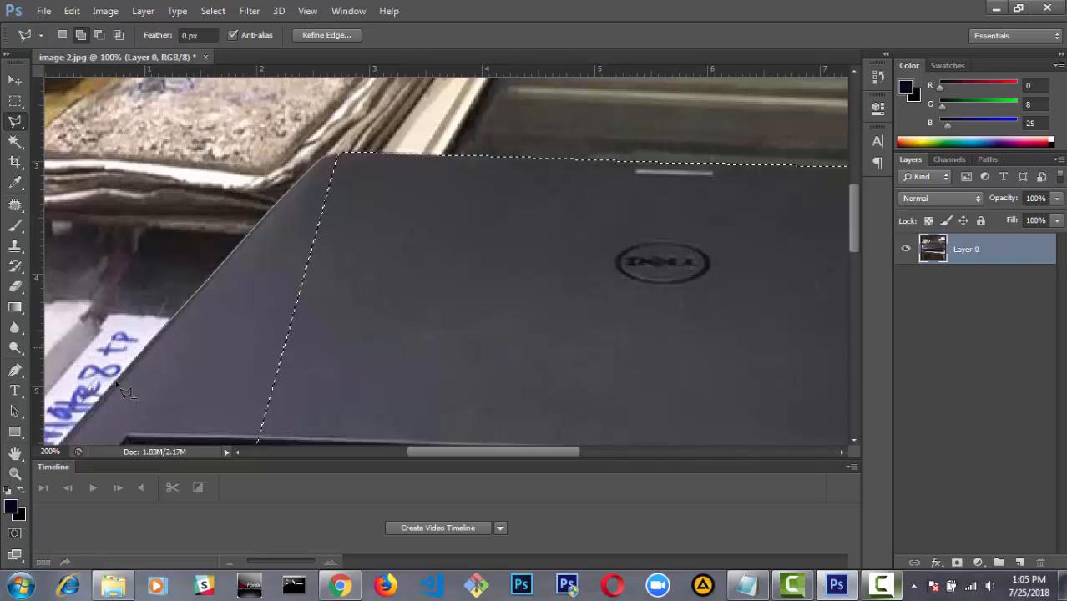
{"action": "left_click_drag", "start_coordinate": [125, 357], "coordinate": [123, 352]}
{"action": "left_click_drag", "start_coordinate": [62, 442], "coordinate": [114, 385]}
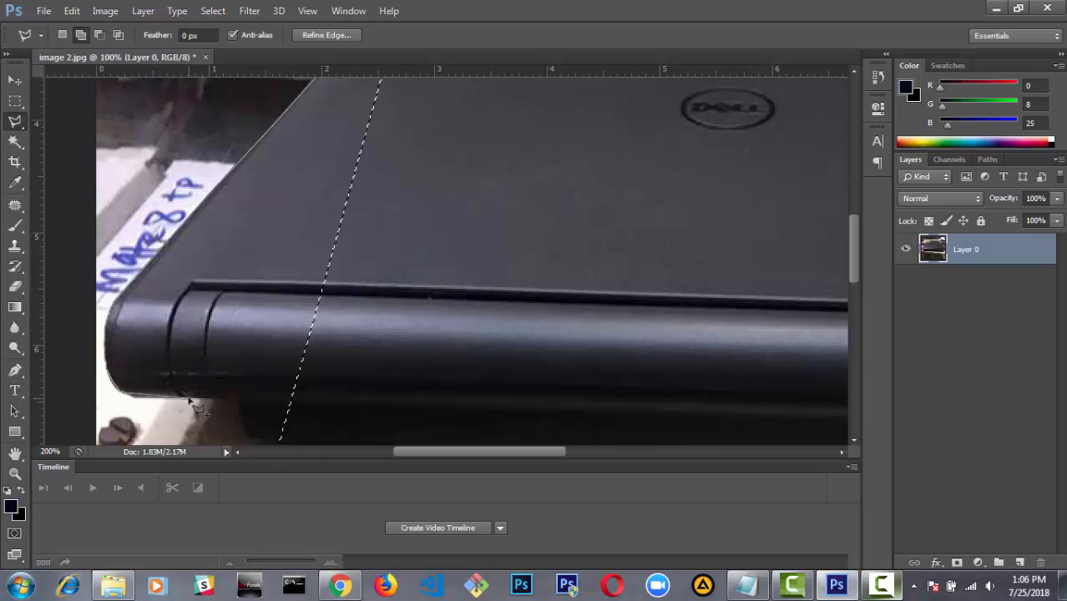
Step: Finish tracing the laptop's left front underside and close the outline at the left rear corner to add it to the selection
{"action": "left_click", "coordinate": [238, 400]}
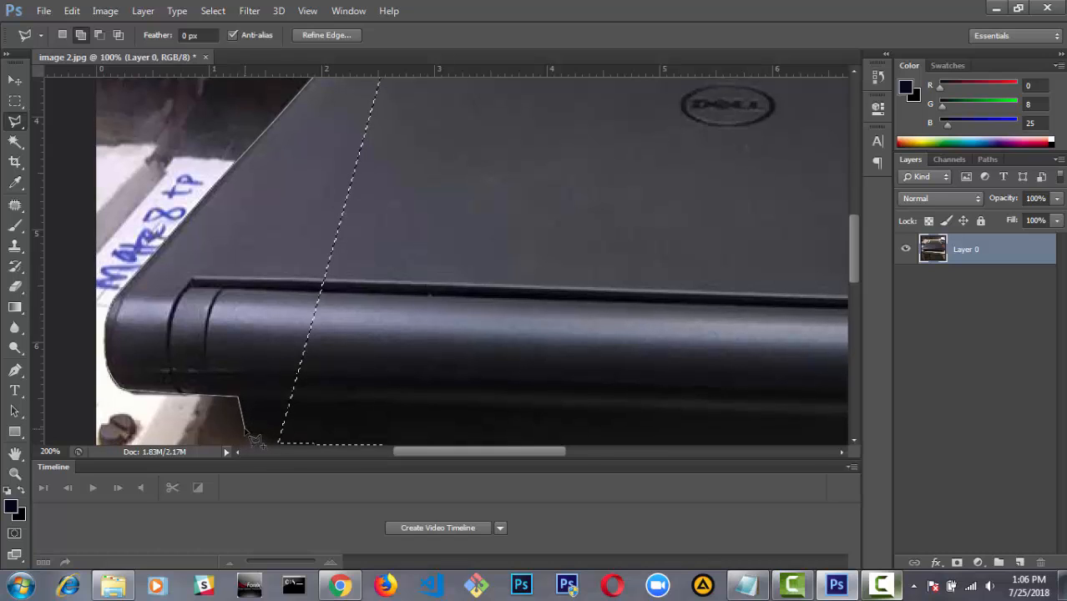
{"action": "left_click", "coordinate": [246, 431]}
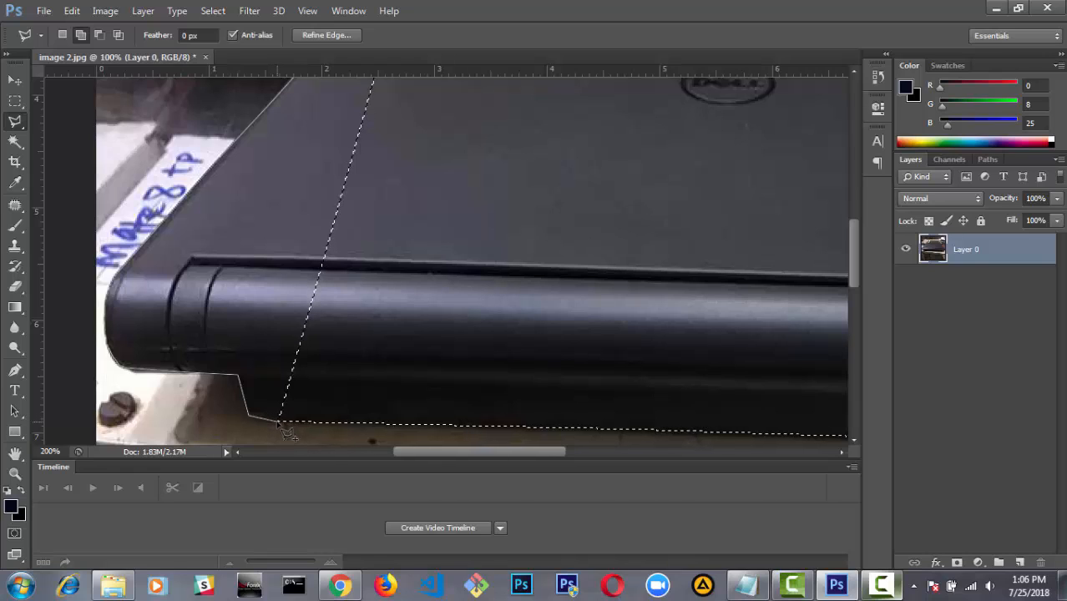
{"action": "left_click", "coordinate": [279, 419]}
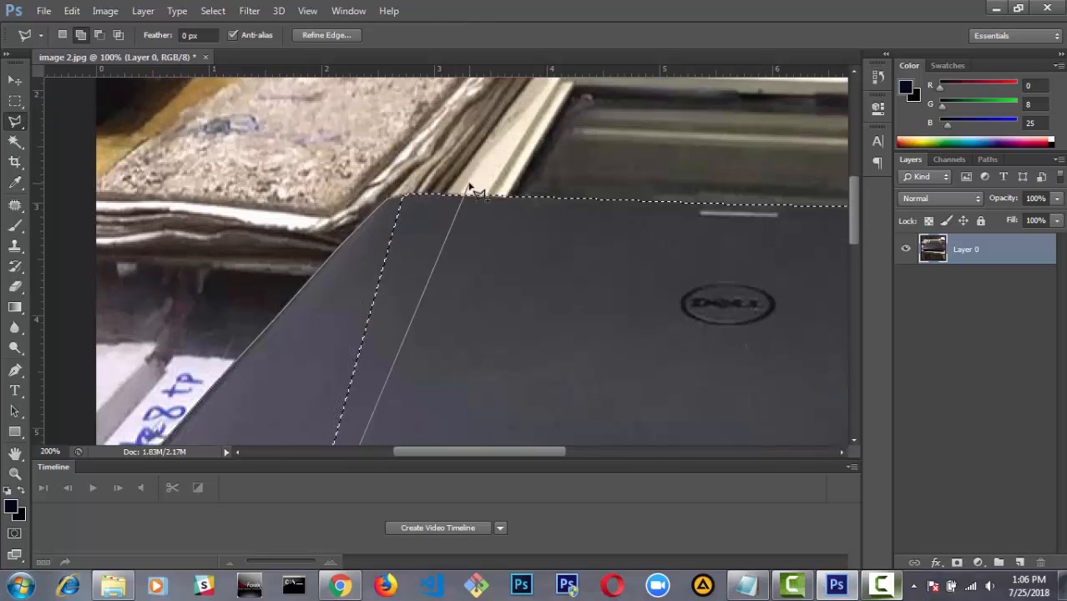
{"action": "left_click", "coordinate": [438, 221]}
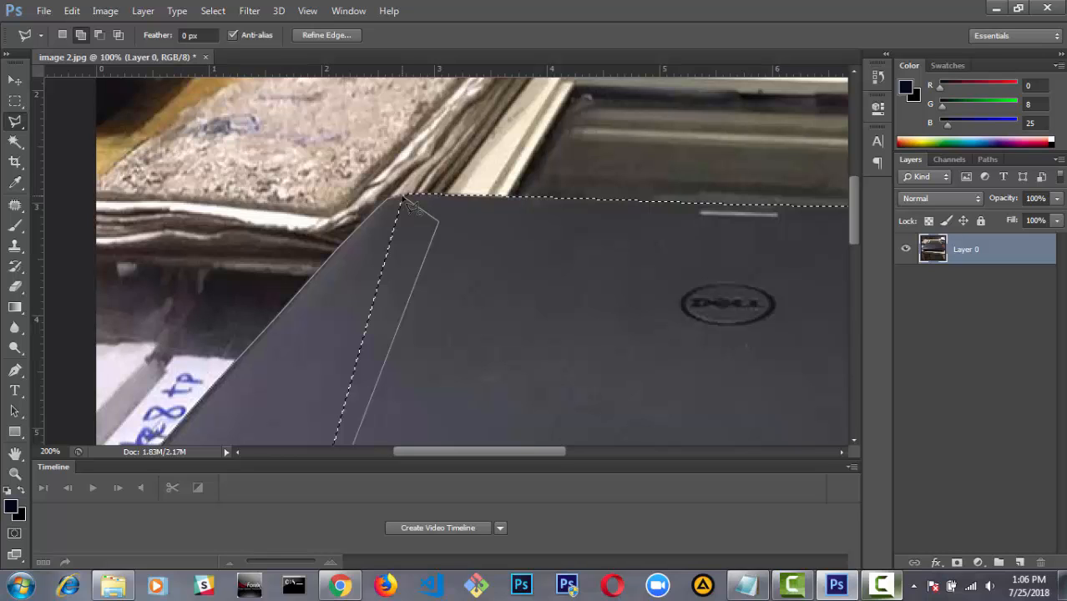
{"action": "left_click", "coordinate": [409, 205]}
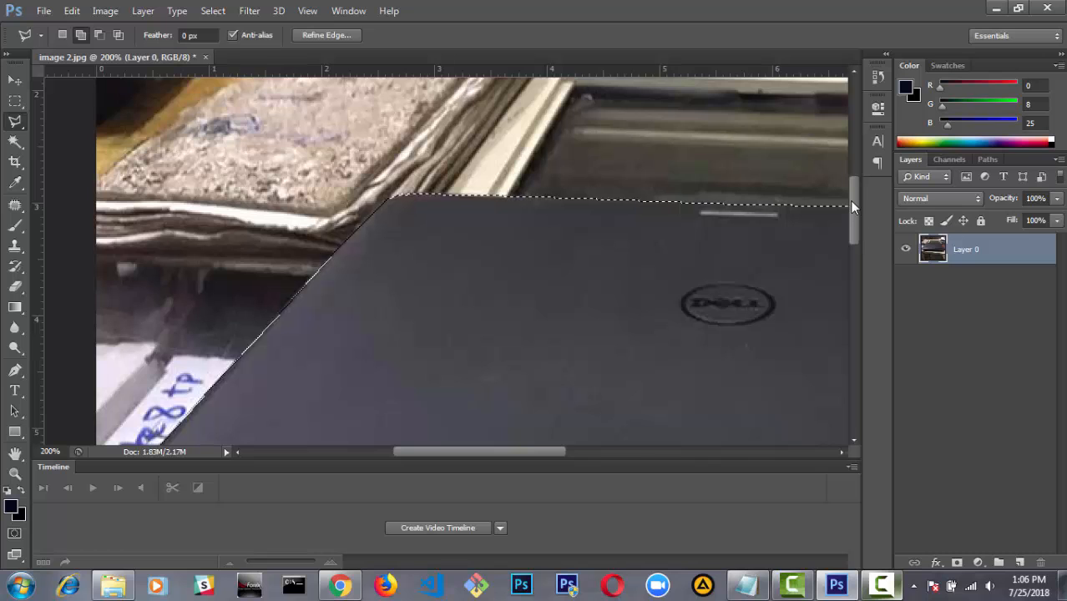
Step: Invert the laptop selection and delete the photo's surroundings from Layer 0
{"action": "left_click_drag", "start_coordinate": [849, 200], "coordinate": [853, 225]}
{"action": "key", "text": "ctrl+minus"}
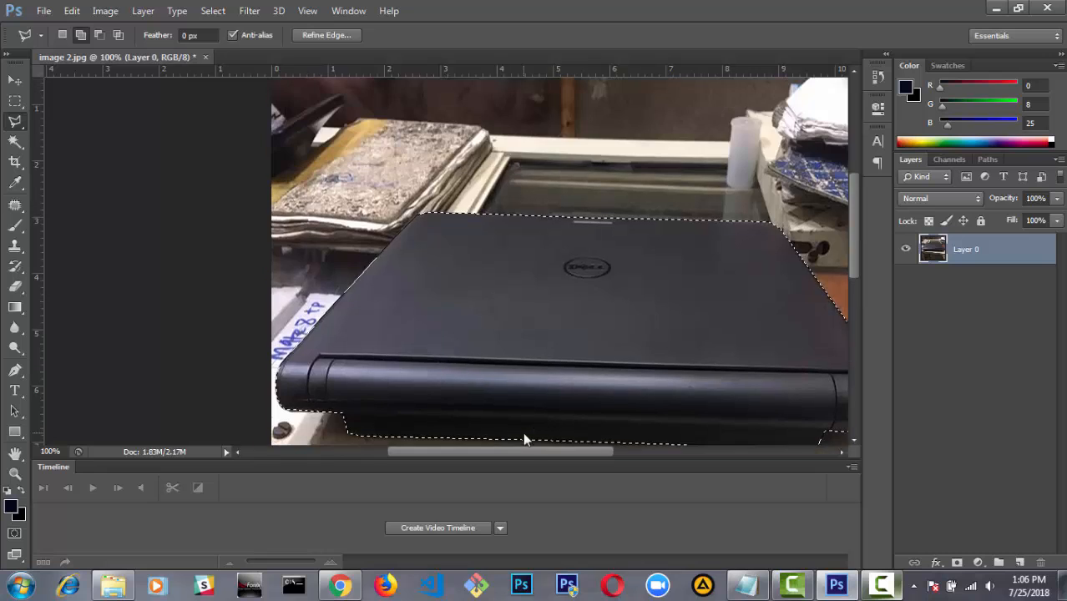
{"action": "left_click_drag", "start_coordinate": [515, 448], "coordinate": [541, 452]}
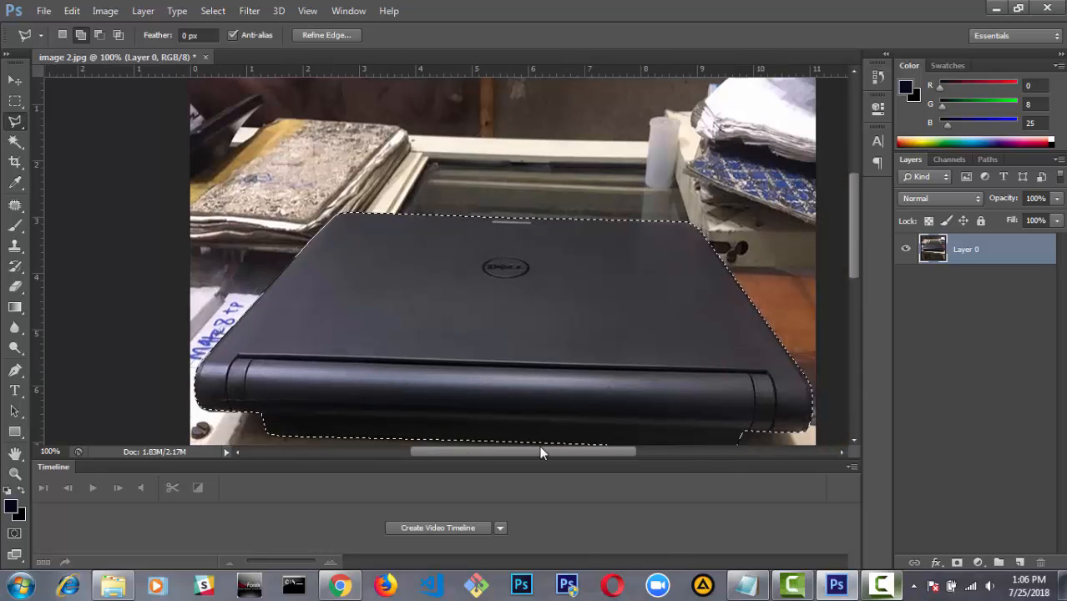
{"action": "left_click", "coordinate": [306, 10]}
{"action": "left_click", "coordinate": [306, 11]}
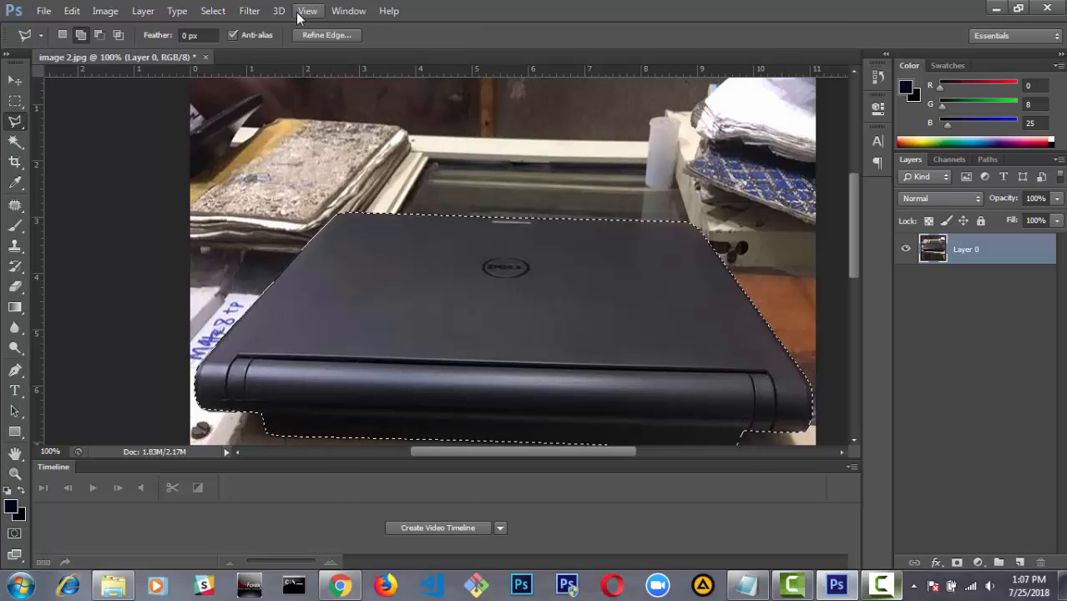
{"action": "left_click", "coordinate": [216, 11]}
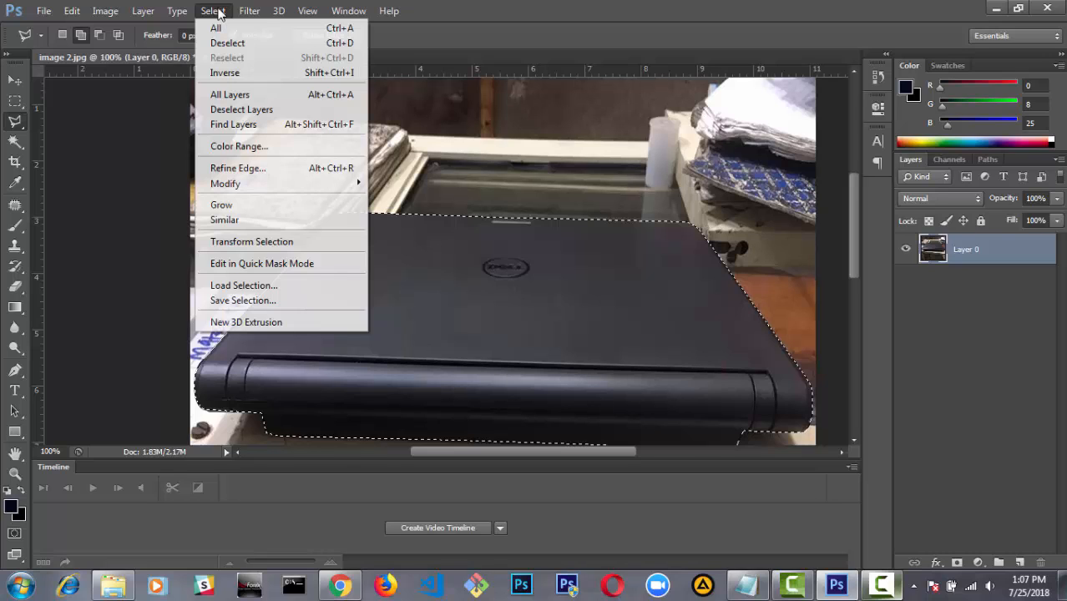
{"action": "left_click", "coordinate": [243, 72]}
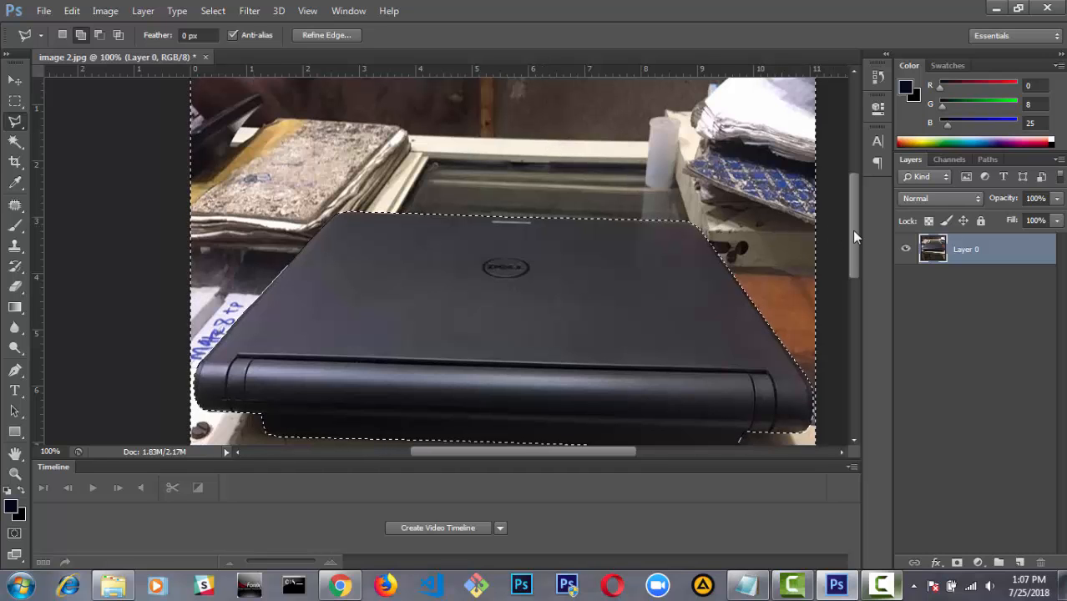
{"action": "mouse_move", "coordinate": [852, 230]}
{"action": "left_mouse_down"}
{"action": "mouse_move", "coordinate": [852, 193]}
{"action": "mouse_move", "coordinate": [851, 314]}
{"action": "mouse_move", "coordinate": [856, 203]}
{"action": "mouse_move", "coordinate": [858, 287]}
{"action": "mouse_move", "coordinate": [854, 222]}
{"action": "left_mouse_up"}
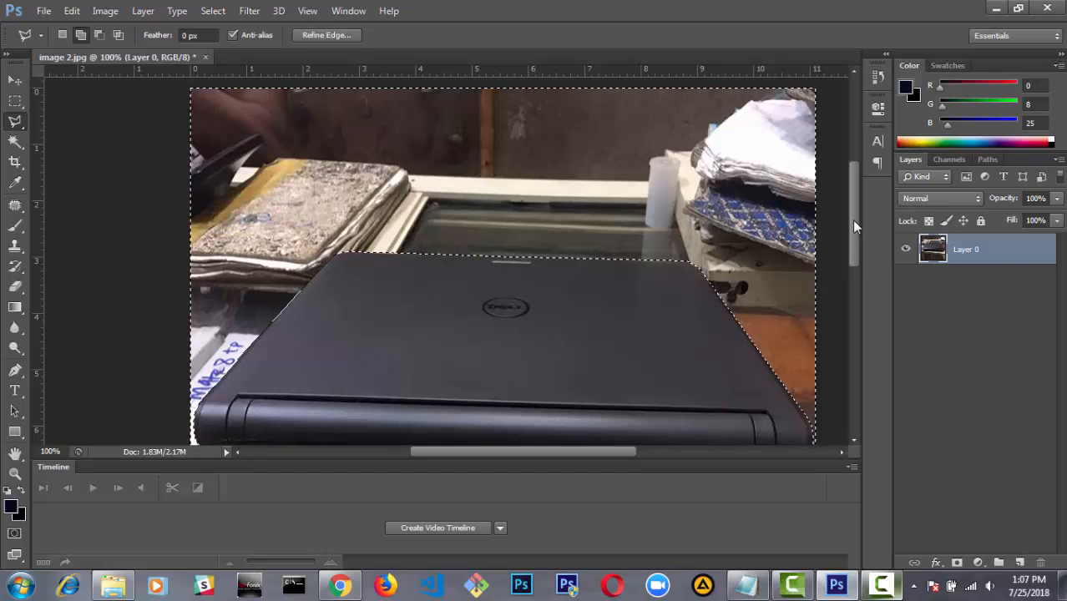
{"action": "key", "text": "Delete"}
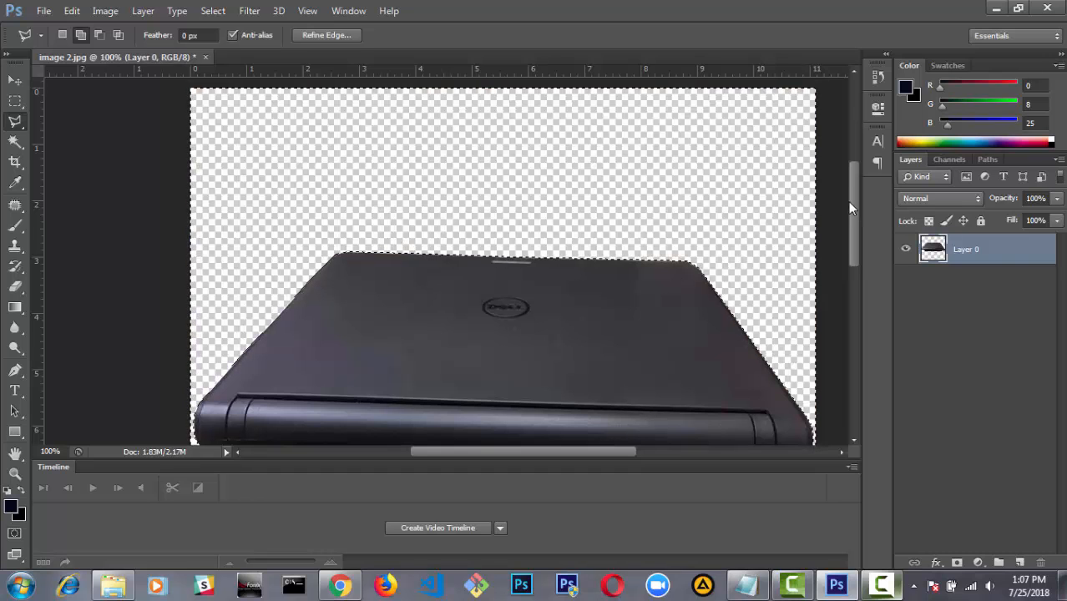
Step: Refine the edge of the inverted selection with Shift Edge at -57%, keeping the other remembered settings
{"action": "mouse_move", "coordinate": [855, 195]}
{"action": "left_mouse_down"}
{"action": "mouse_move", "coordinate": [851, 244]}
{"action": "mouse_move", "coordinate": [854, 215]}
{"action": "left_mouse_up"}
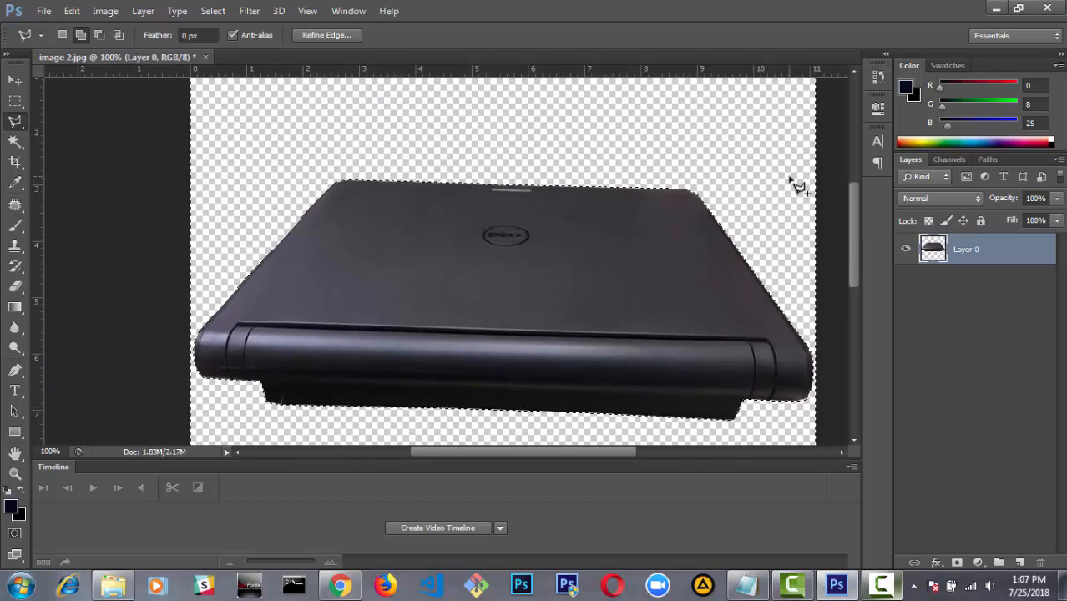
{"action": "left_click_drag", "start_coordinate": [849, 214], "coordinate": [850, 194]}
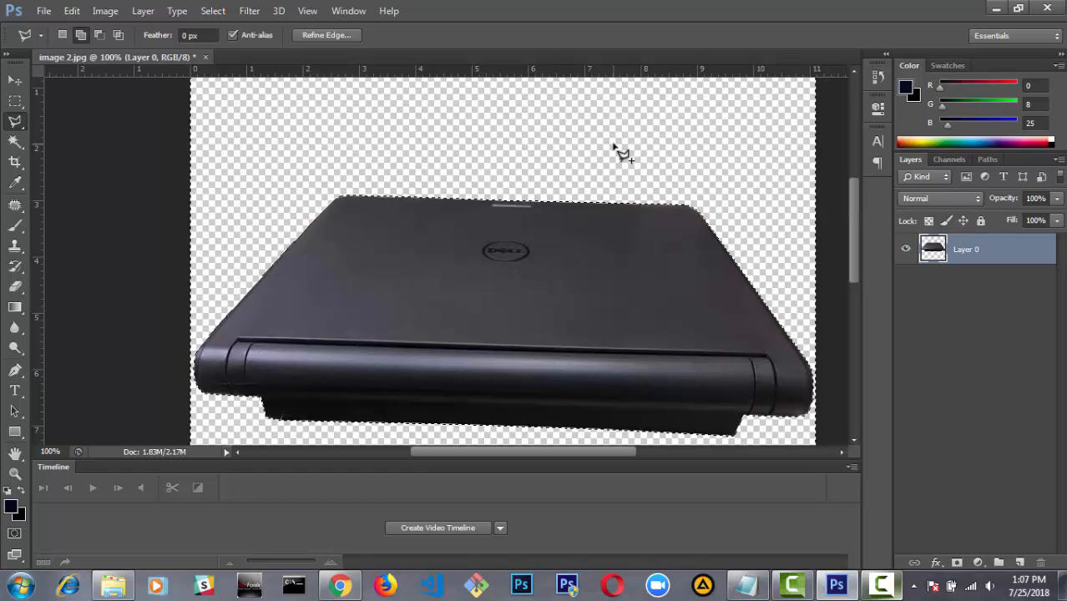
{"action": "left_click", "coordinate": [330, 34]}
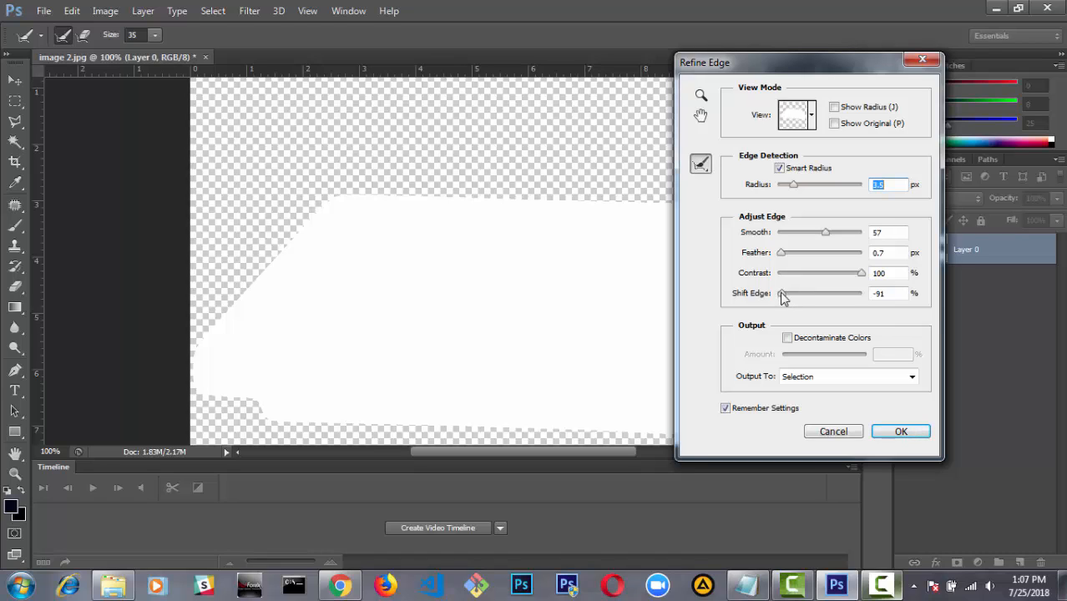
{"action": "left_click_drag", "start_coordinate": [782, 294], "coordinate": [793, 299]}
{"action": "left_click_drag", "start_coordinate": [792, 293], "coordinate": [796, 294]}
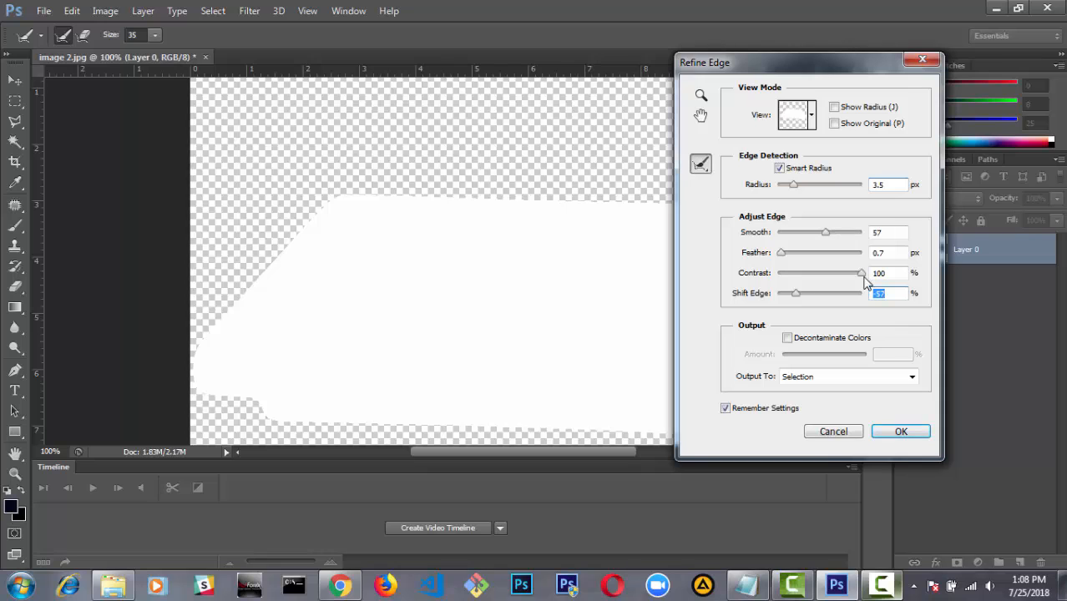
{"action": "left_click", "coordinate": [900, 432]}
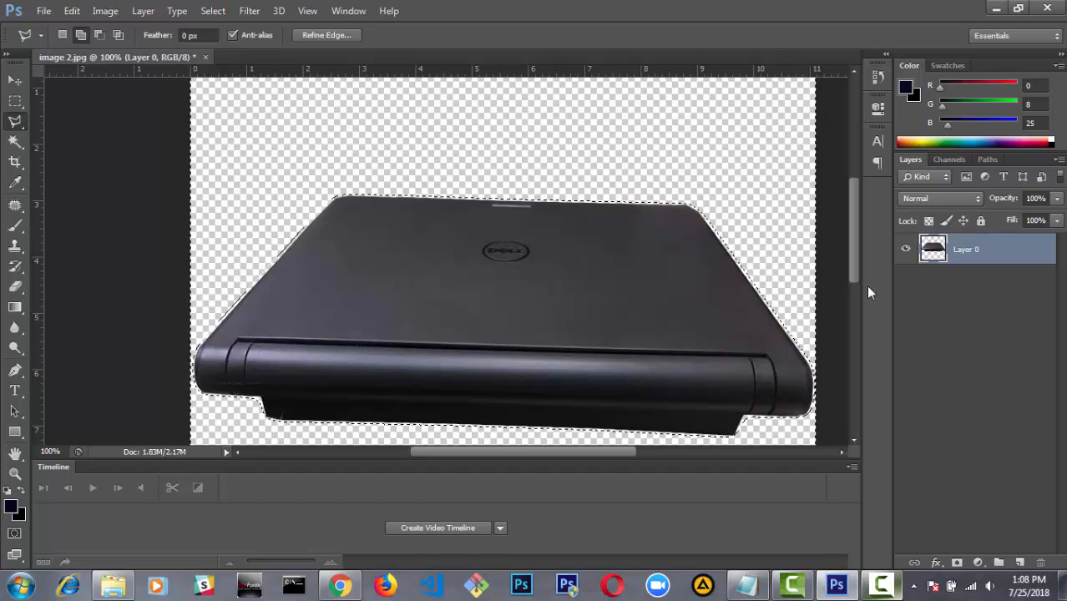
Step: Set the foreground color to white (#ffffff)
{"action": "scroll", "coordinate": [851, 269], "scroll_direction": "down", "scroll_amount": 2}
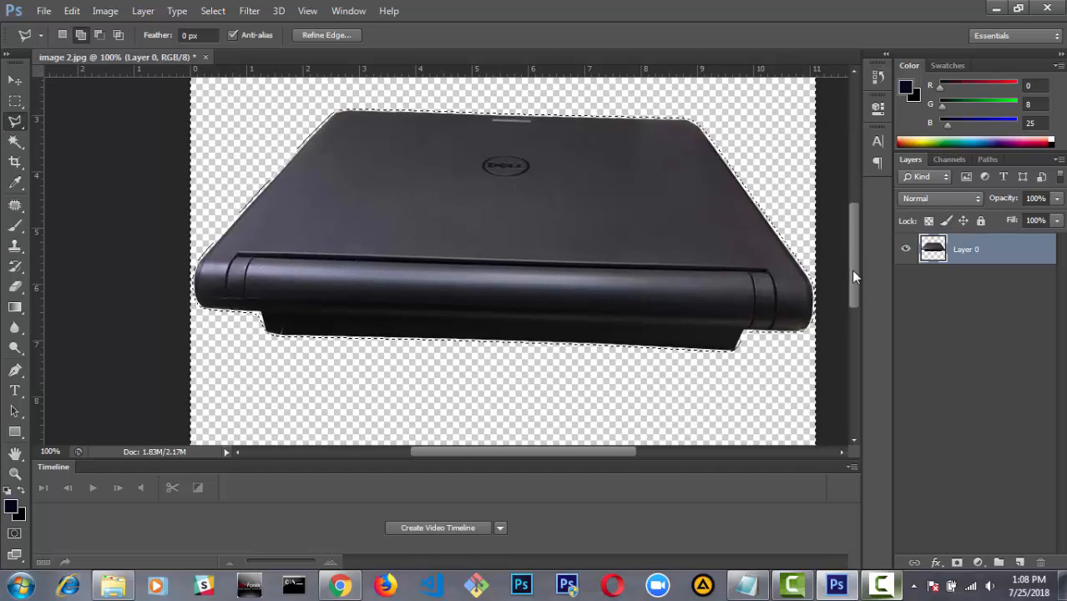
{"action": "left_click_drag", "start_coordinate": [851, 268], "coordinate": [849, 255]}
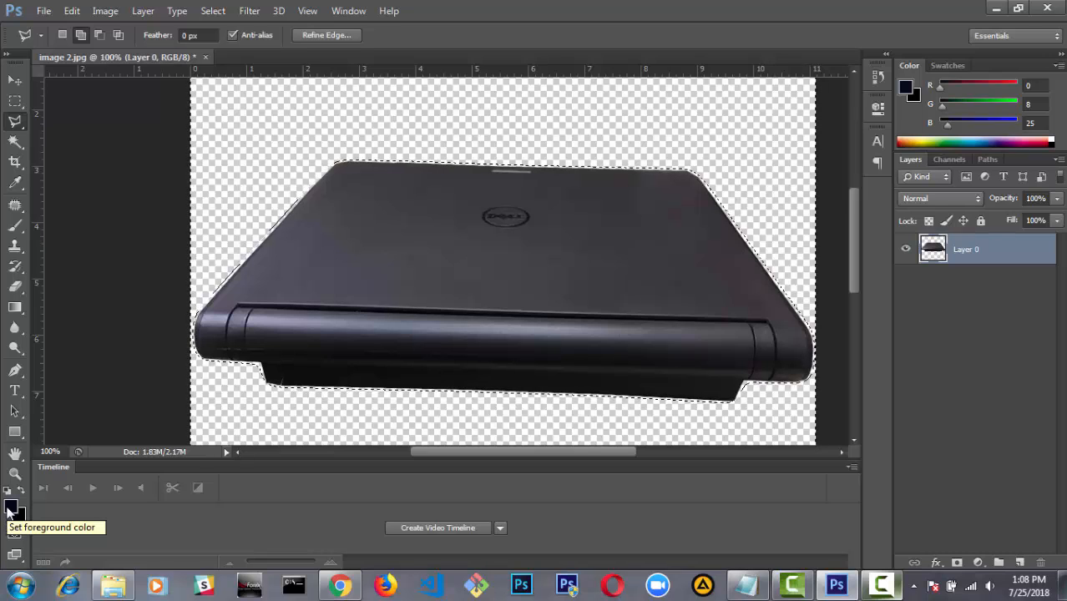
{"action": "left_click", "coordinate": [10, 508]}
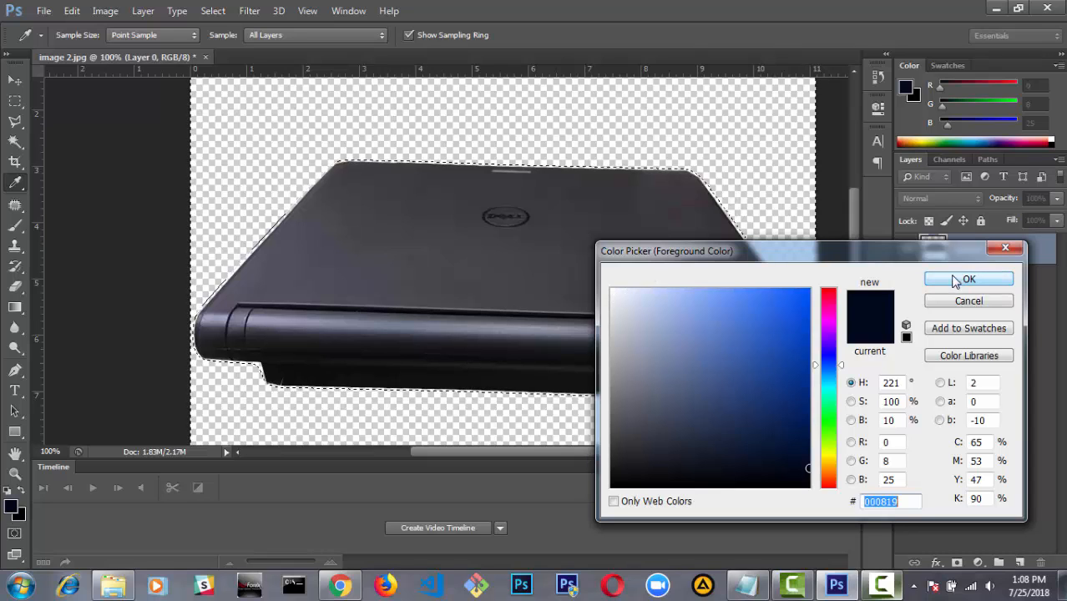
{"action": "left_click", "coordinate": [614, 294]}
{"action": "left_click_drag", "start_coordinate": [614, 294], "coordinate": [604, 279]}
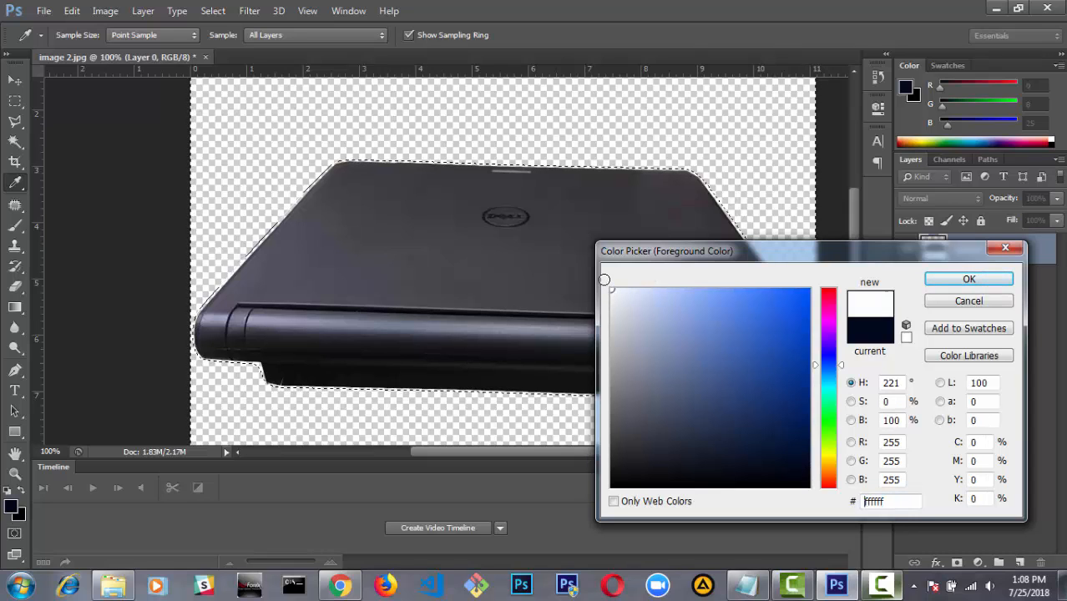
{"action": "left_click", "coordinate": [981, 279]}
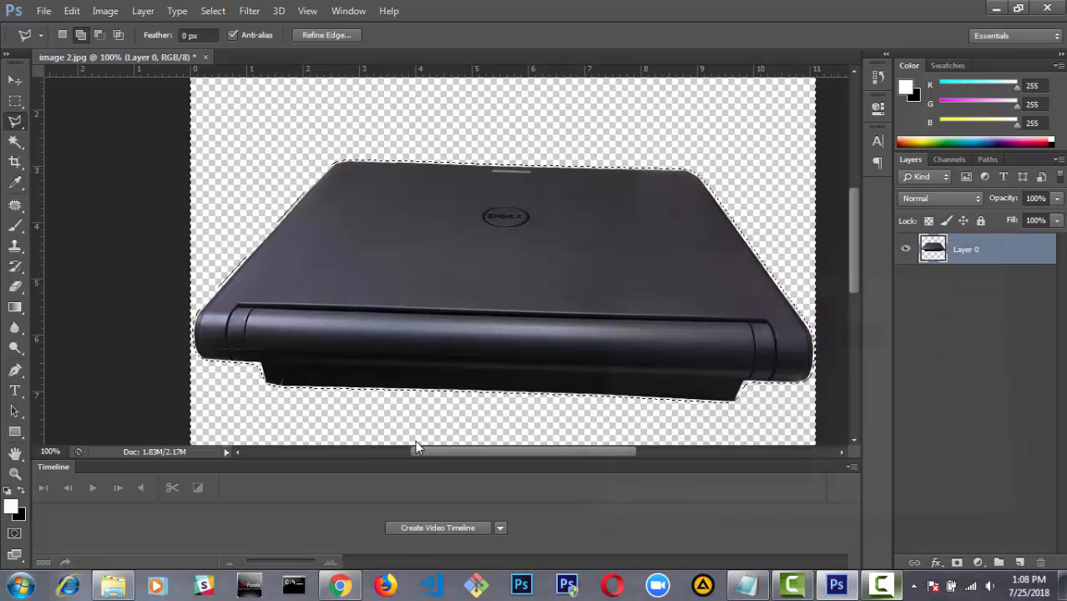
Step: Swap the foreground and background colors and fill the selected area around the laptop with the white background color
{"action": "left_click", "coordinate": [20, 515]}
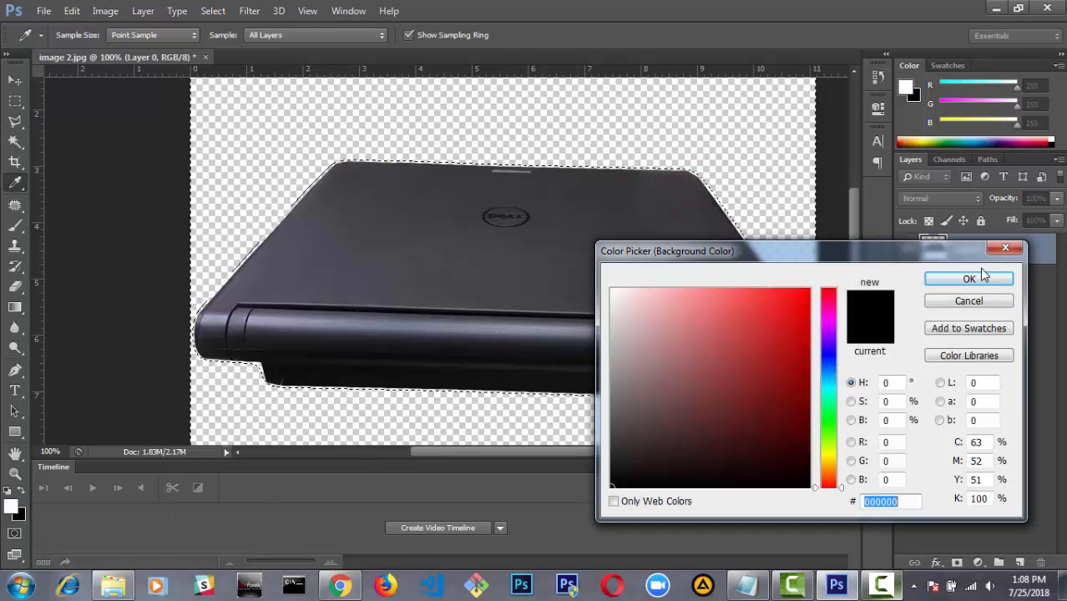
{"action": "left_click", "coordinate": [1005, 251]}
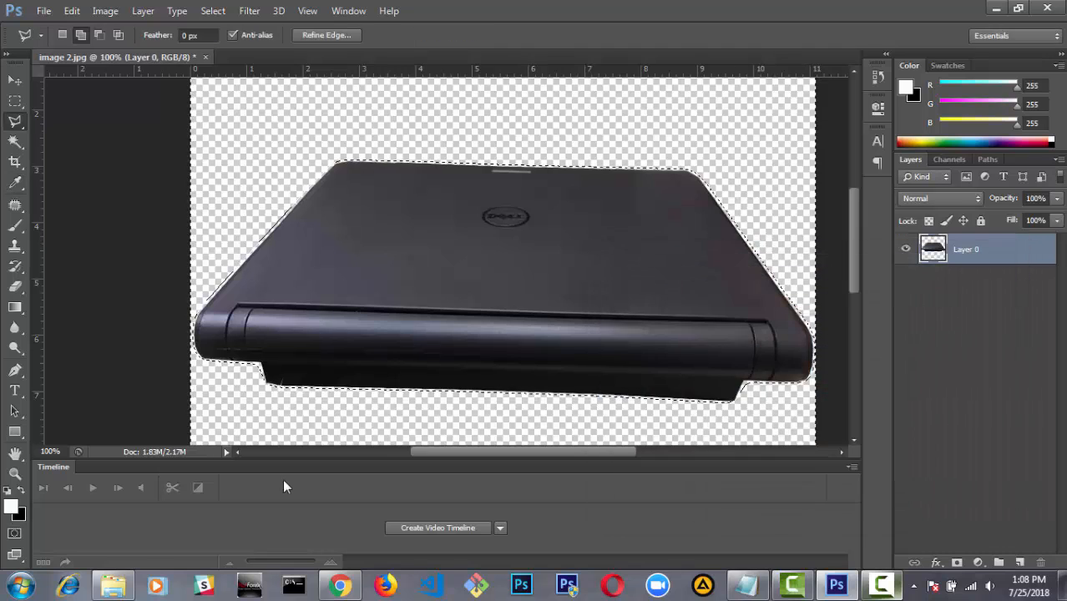
{"action": "left_click", "coordinate": [22, 492]}
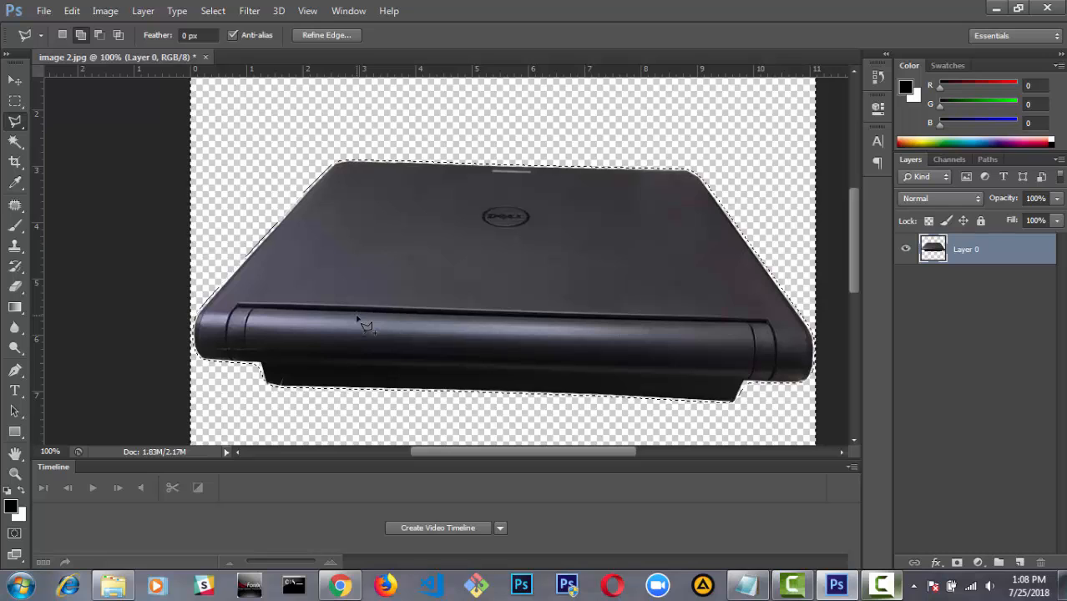
{"action": "key", "text": "ctrl+BackSpace"}
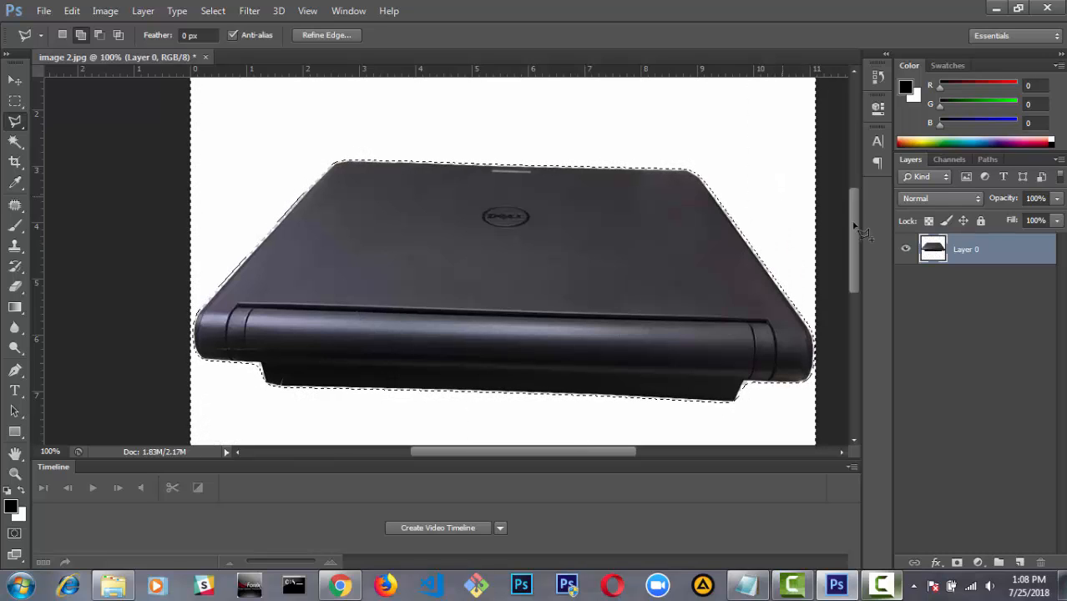
Step: View the whole image at 50% and deselect the area around the laptop
{"action": "mouse_move", "coordinate": [852, 211]}
{"action": "left_mouse_down"}
{"action": "mouse_move", "coordinate": [849, 280]}
{"action": "mouse_move", "coordinate": [850, 217]}
{"action": "left_mouse_up"}
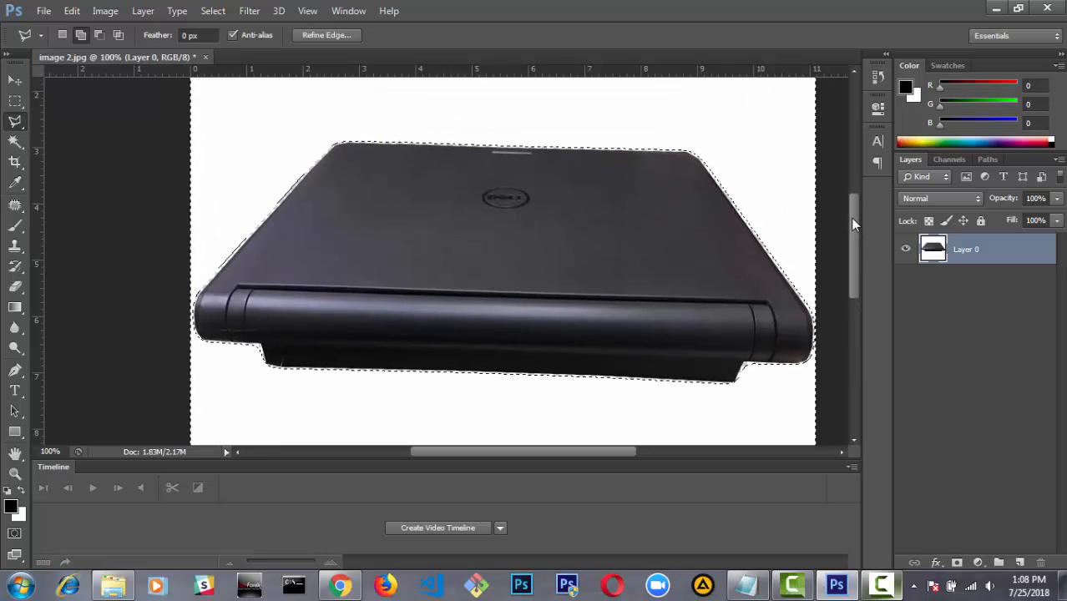
{"action": "key", "text": "ctrl+minus"}
{"action": "key", "text": "ctrl+minus"}
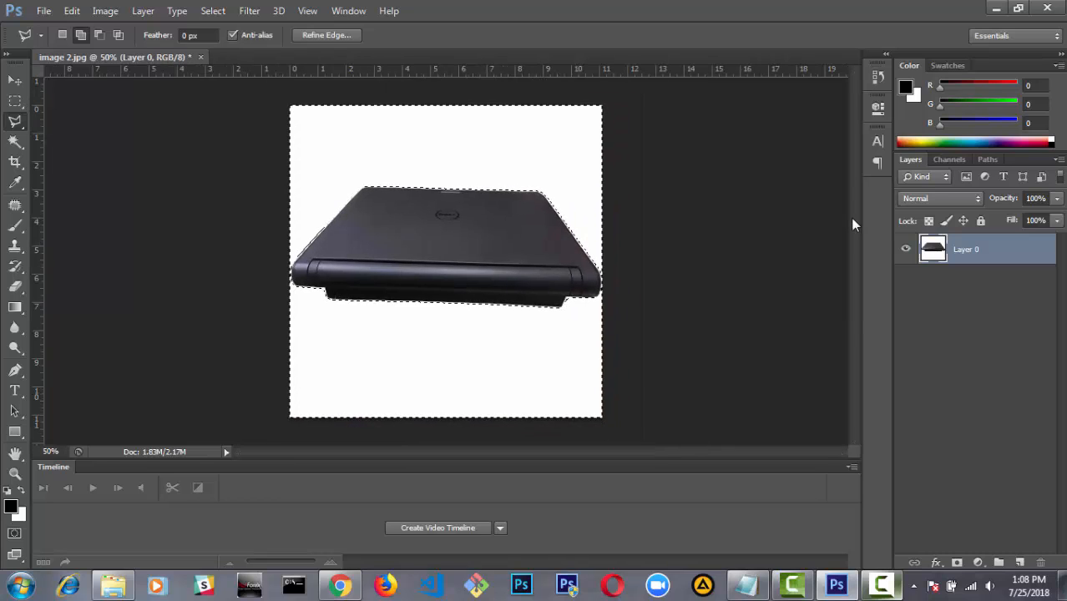
{"action": "key", "text": "ctrl+d"}
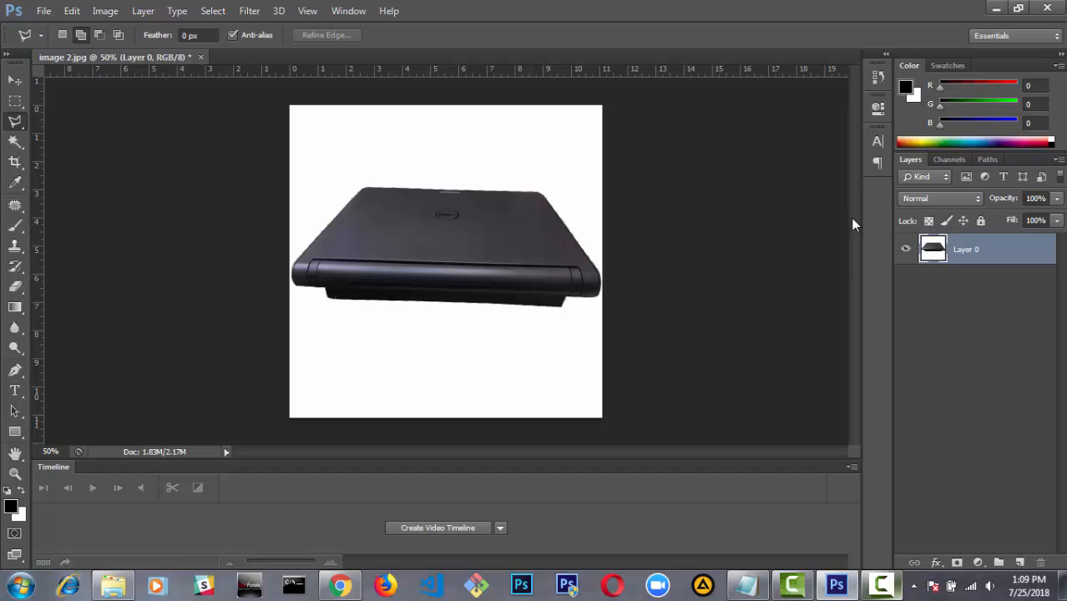
Step: Examine the laptop's cut-out edges against the white background at 100% and 200% zoom
{"action": "key", "text": "ctrl+plus"}
{"action": "key", "text": "ctrl+plus"}
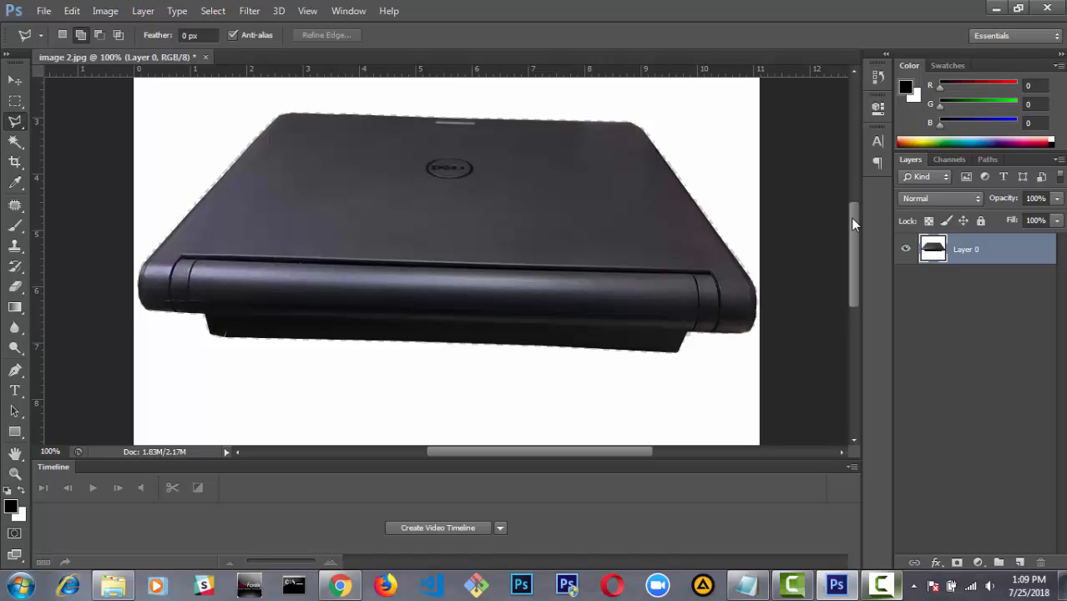
{"action": "mouse_move", "coordinate": [850, 217]}
{"action": "left_mouse_down"}
{"action": "mouse_move", "coordinate": [846, 260]}
{"action": "mouse_move", "coordinate": [850, 204]}
{"action": "left_mouse_up"}
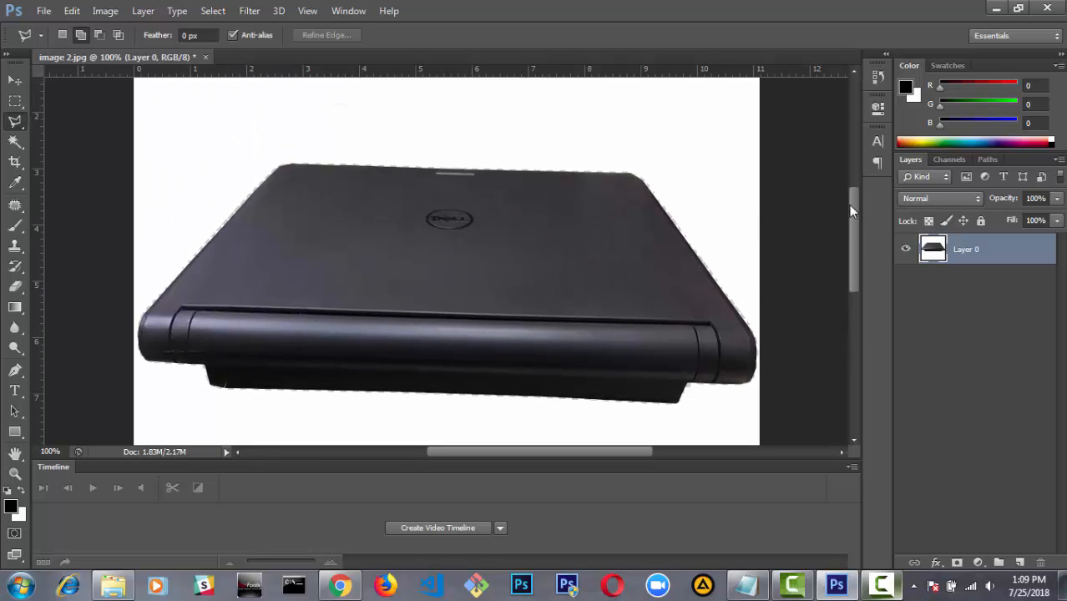
{"action": "key", "text": "ctrl+plus"}
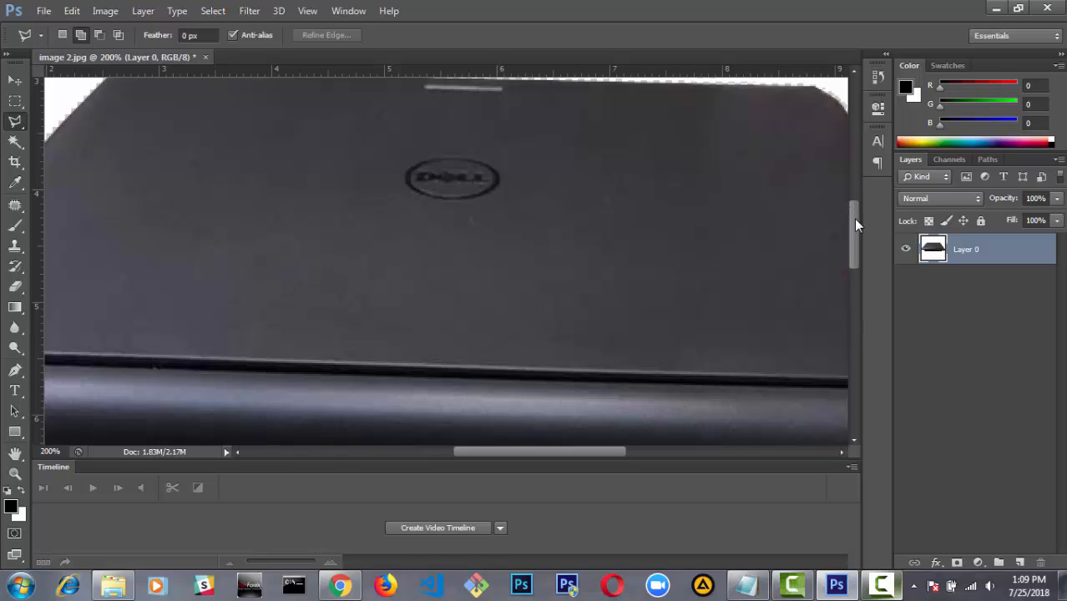
{"action": "mouse_move", "coordinate": [853, 219]}
{"action": "left_mouse_down"}
{"action": "mouse_move", "coordinate": [857, 183]}
{"action": "mouse_move", "coordinate": [855, 210]}
{"action": "left_mouse_up"}
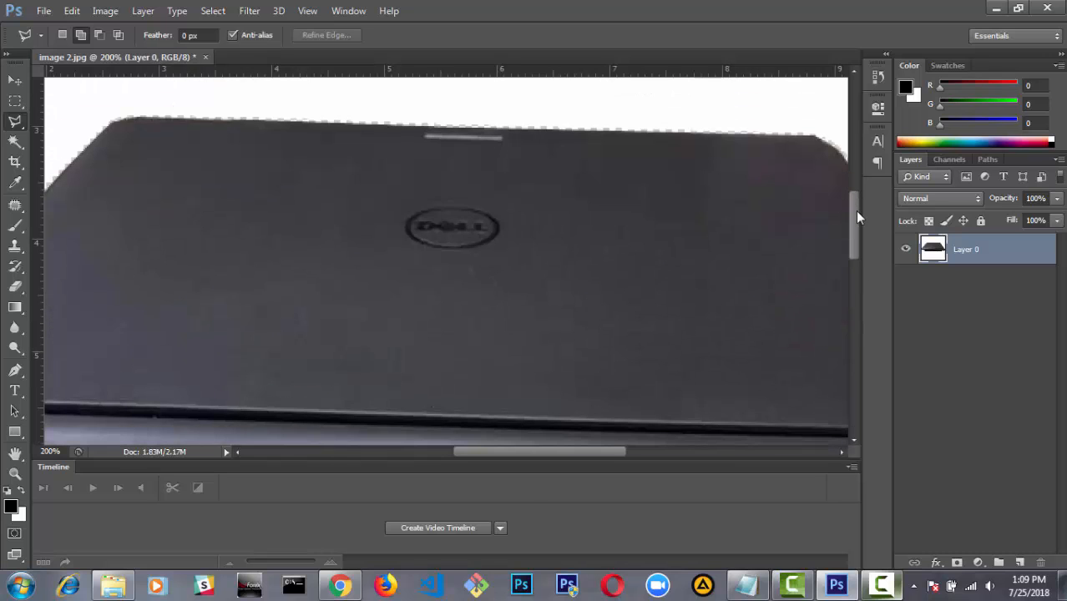
{"action": "key", "text": "ctrl+minus"}
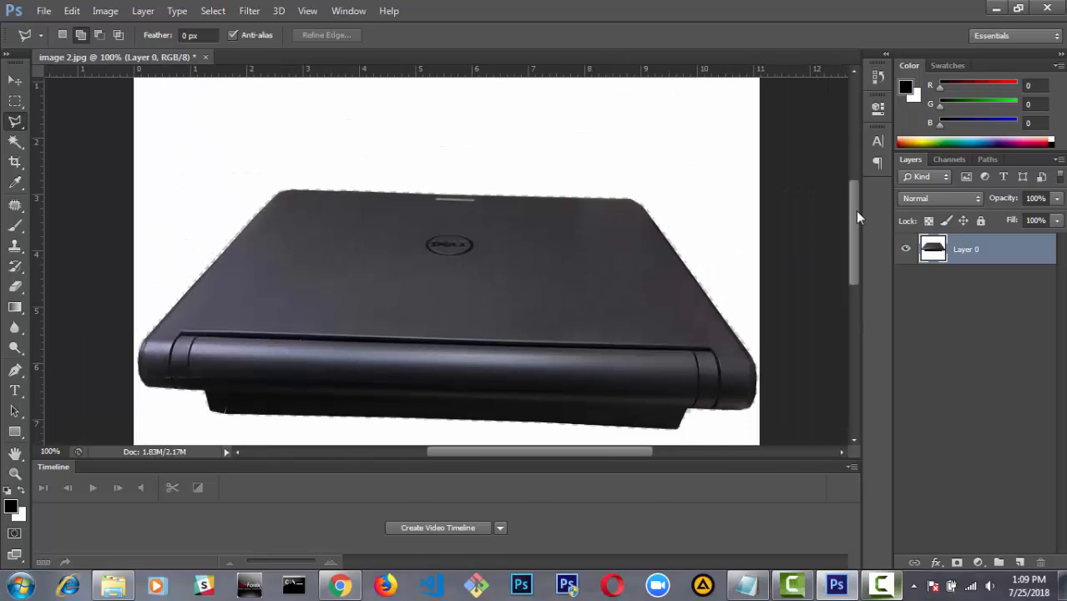
{"action": "left_click", "coordinate": [880, 584]}
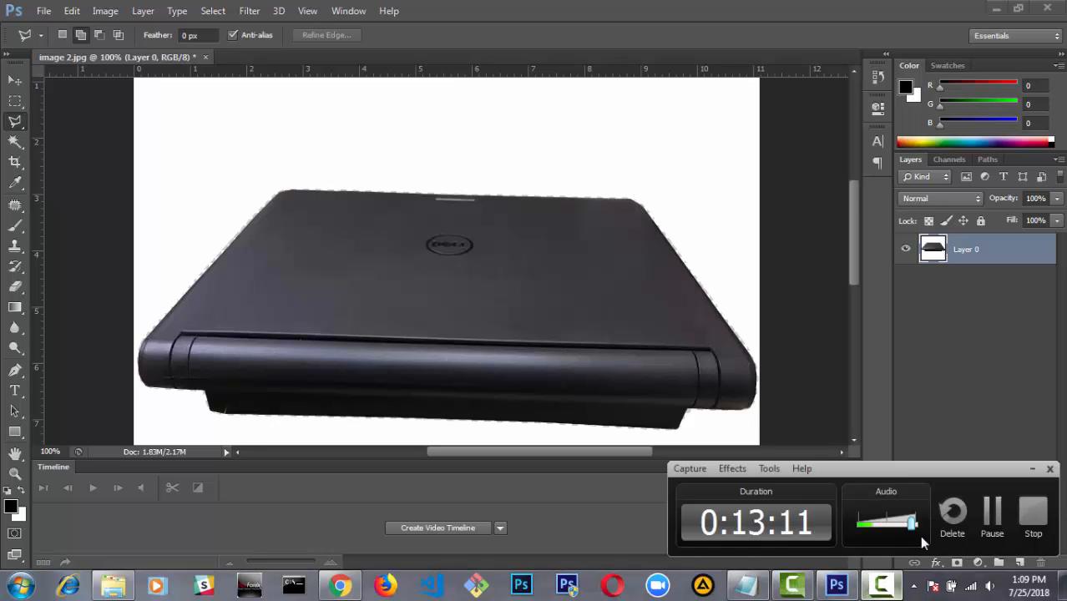
{"action": "left_click", "coordinate": [993, 513]}
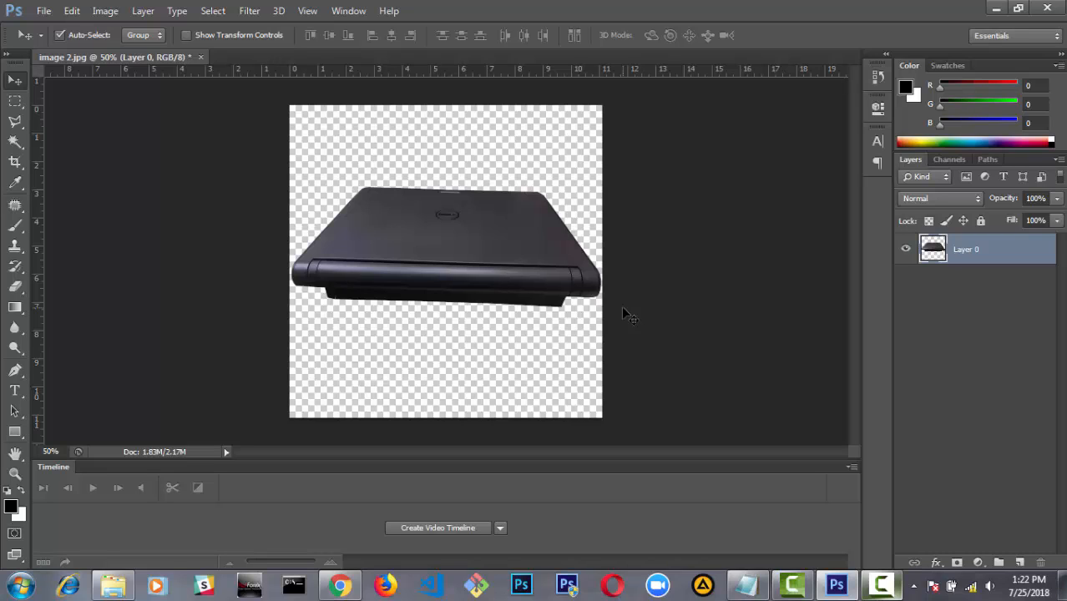
Step: Try filling the laptop layer directly with the white background color, and undo the fill each time
{"action": "key", "text": "ctrl+BackSpace"}
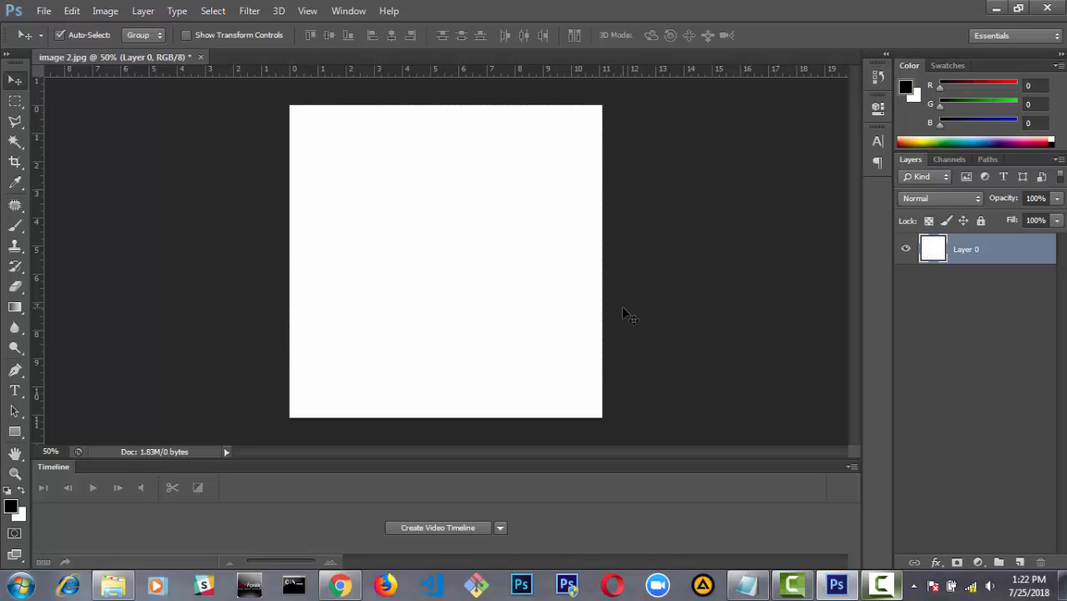
{"action": "key", "text": "ctrl+z"}
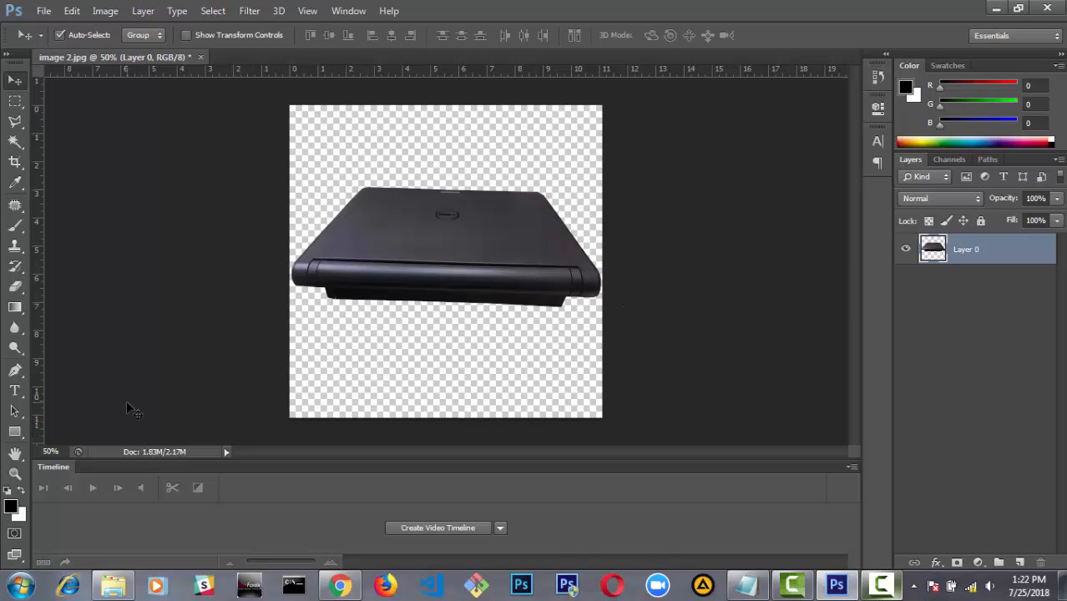
{"action": "key", "text": "ctrl+BackSpace"}
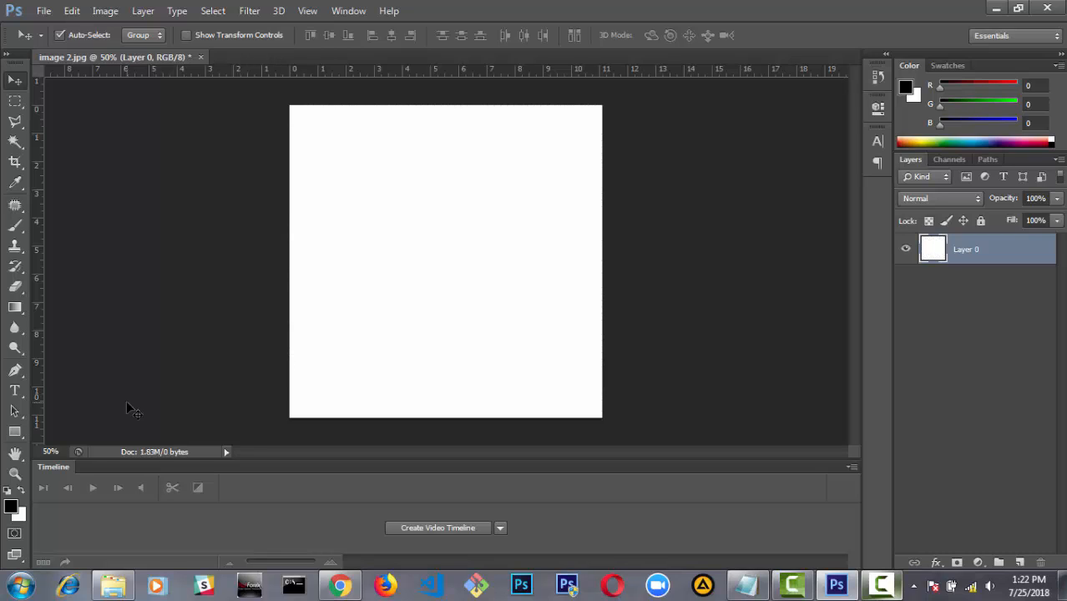
{"action": "key", "text": "ctrl+z"}
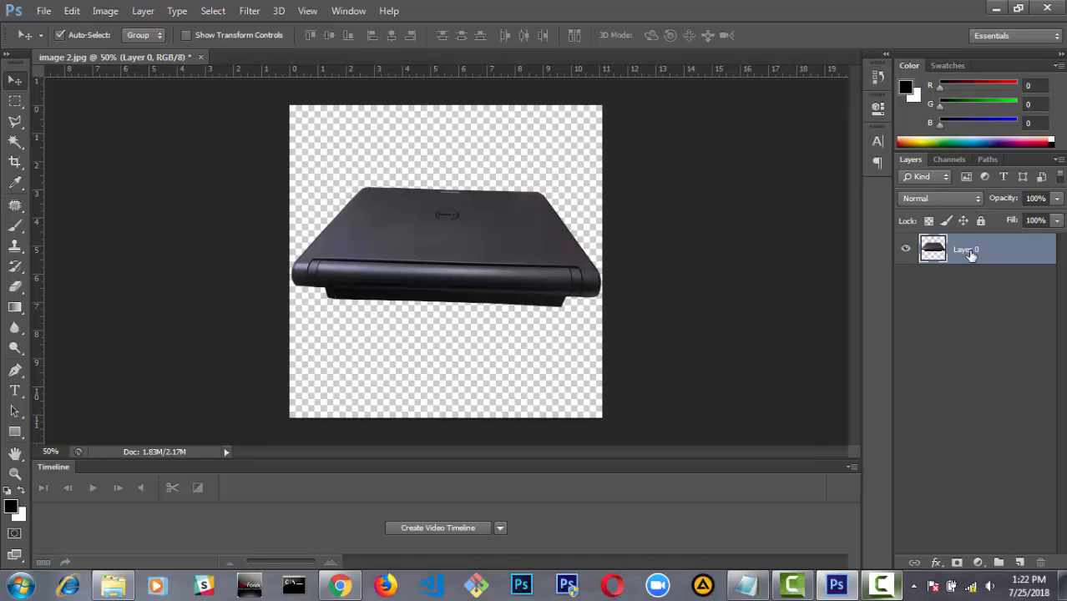
Step: Try grouping and duplicating the laptop layer, undoing each change
{"action": "left_click", "coordinate": [908, 249]}
{"action": "left_click", "coordinate": [907, 249]}
{"action": "left_click_drag", "start_coordinate": [995, 255], "coordinate": [999, 564]}
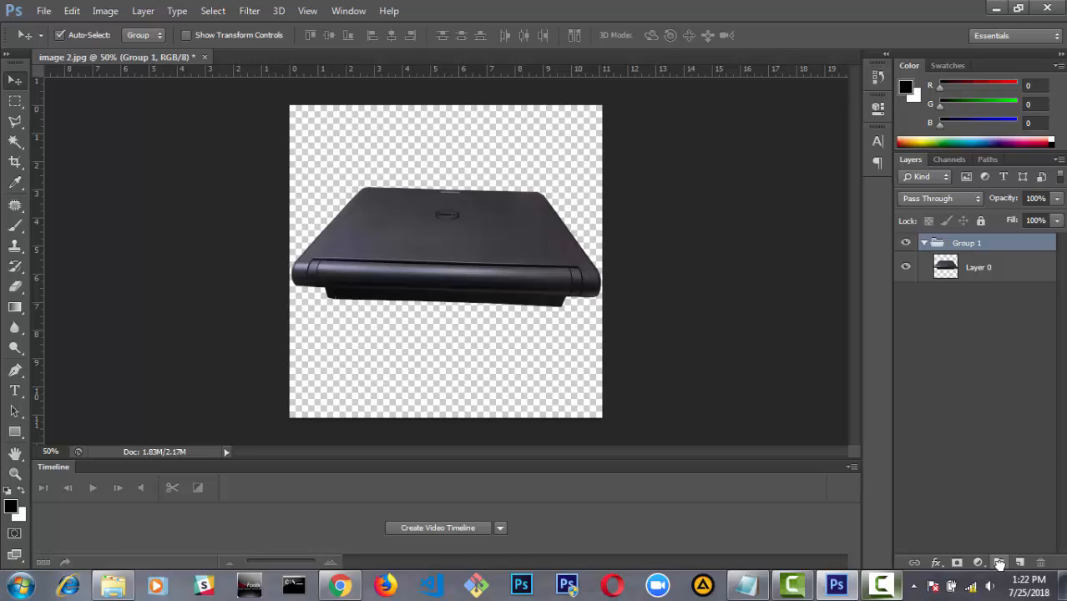
{"action": "key", "text": "ctrl+z"}
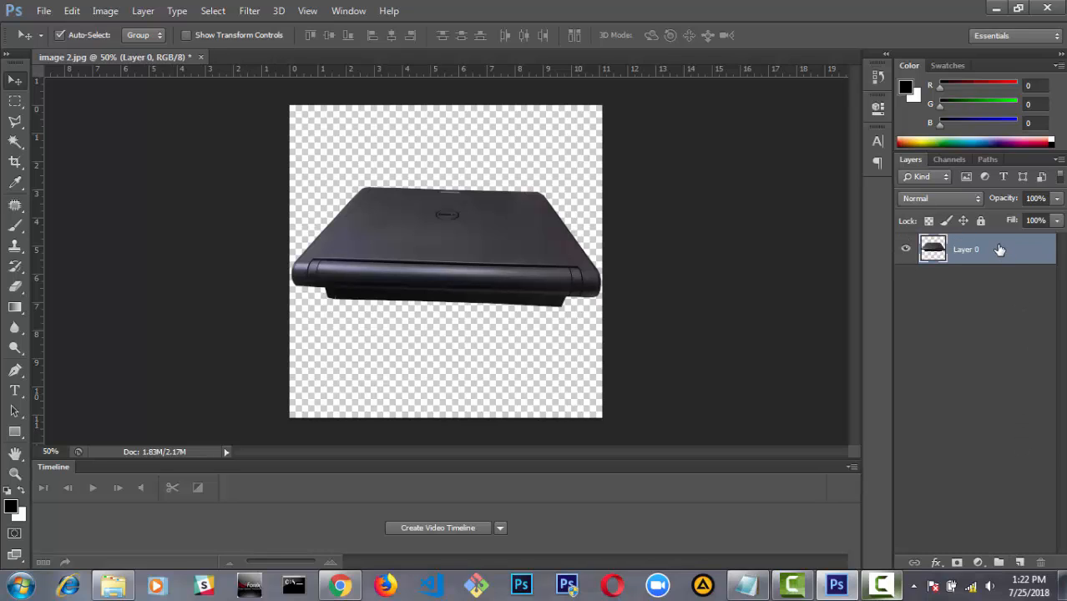
{"action": "left_click_drag", "start_coordinate": [999, 249], "coordinate": [1021, 562]}
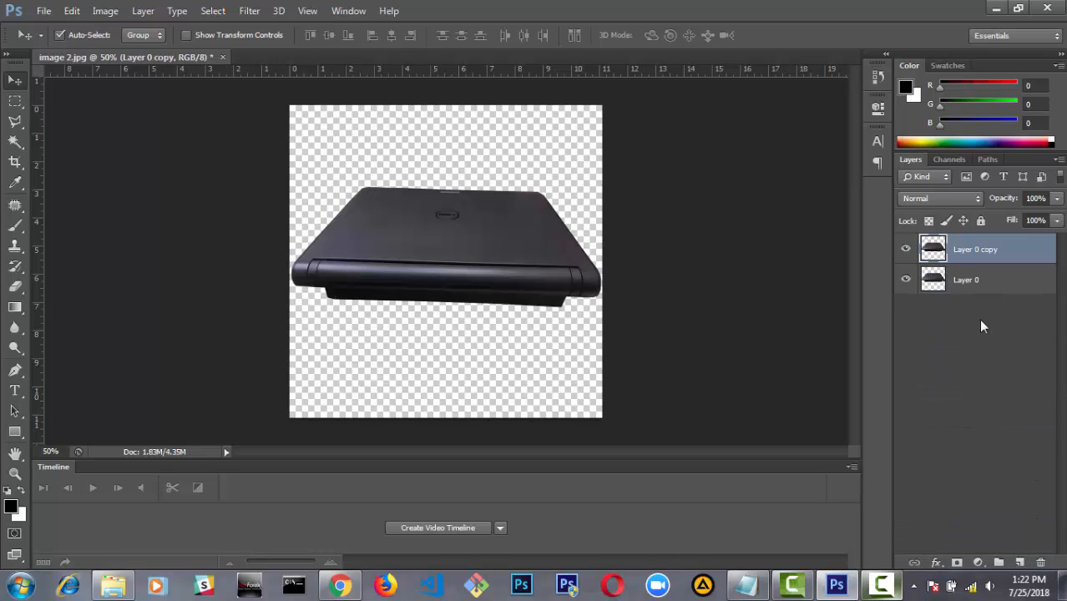
{"action": "key", "text": "ctrl+z"}
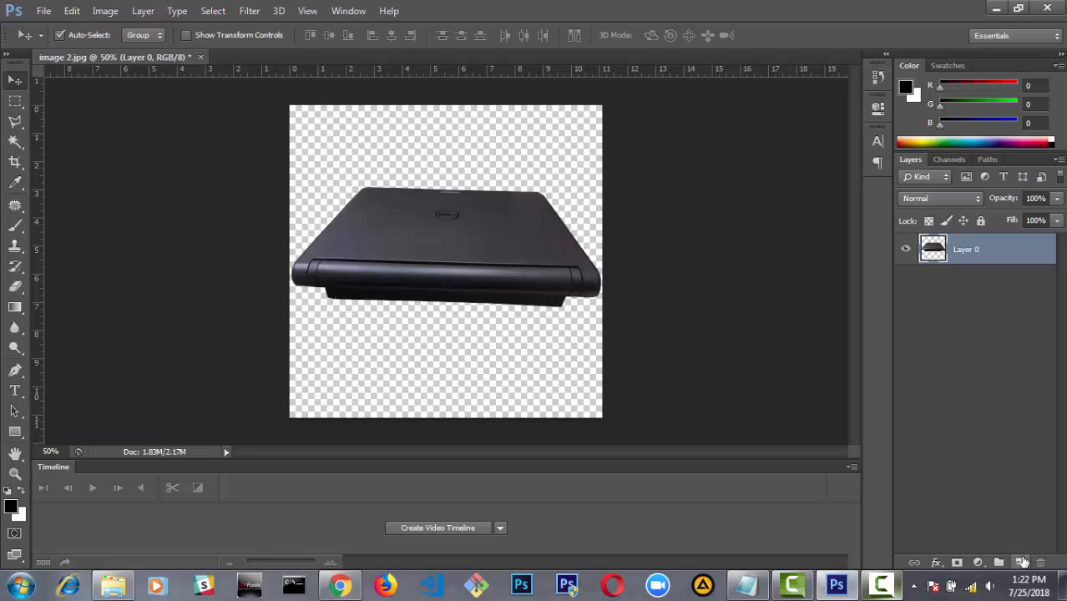
Step: Try adding a layer beneath the laptop layer and filling it with black, and remove that layer again
{"action": "left_click", "coordinate": [1022, 562], "text": "ctrl"}
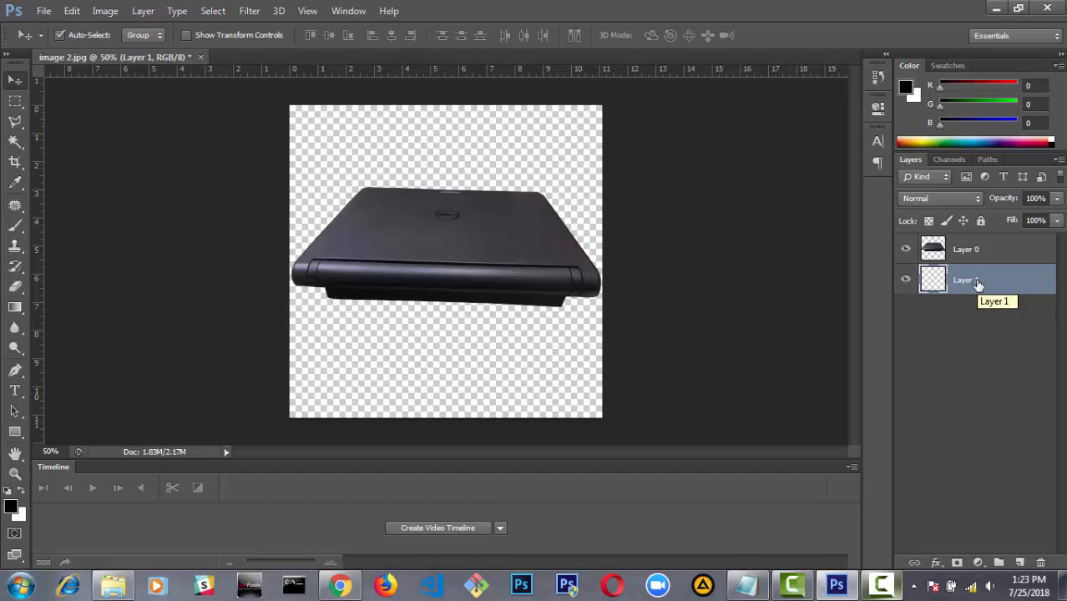
{"action": "key", "text": "ctrl+plus"}
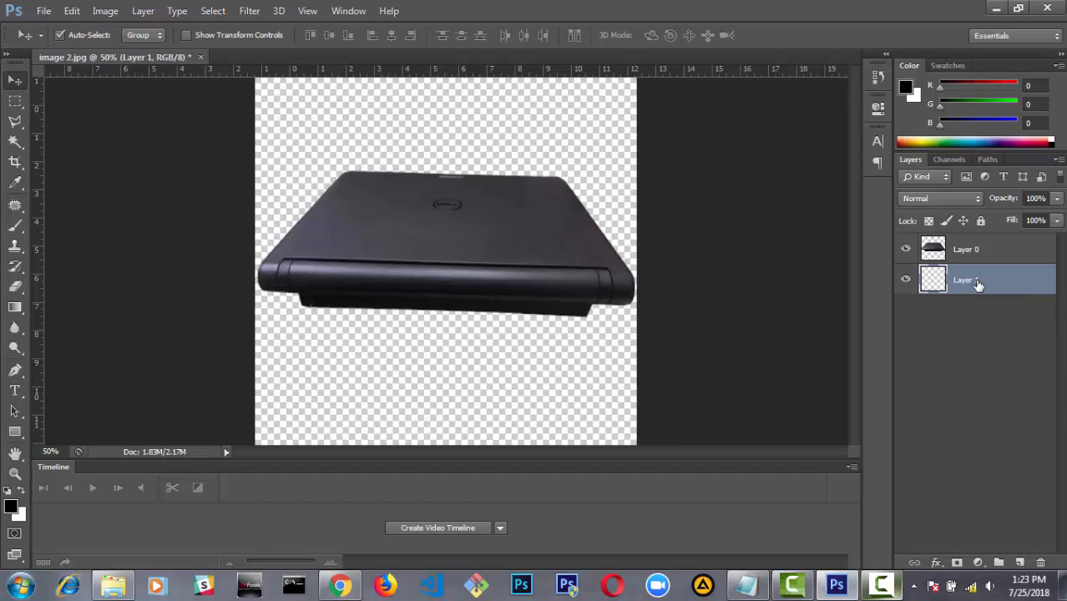
{"action": "key", "text": "Delete"}
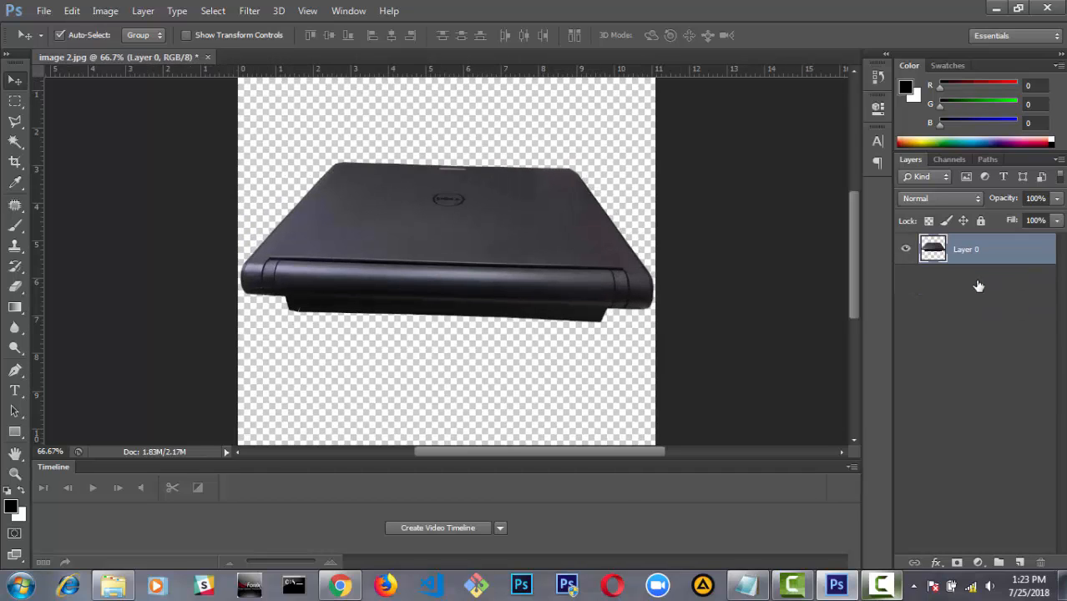
{"action": "key", "text": "ctrl+z"}
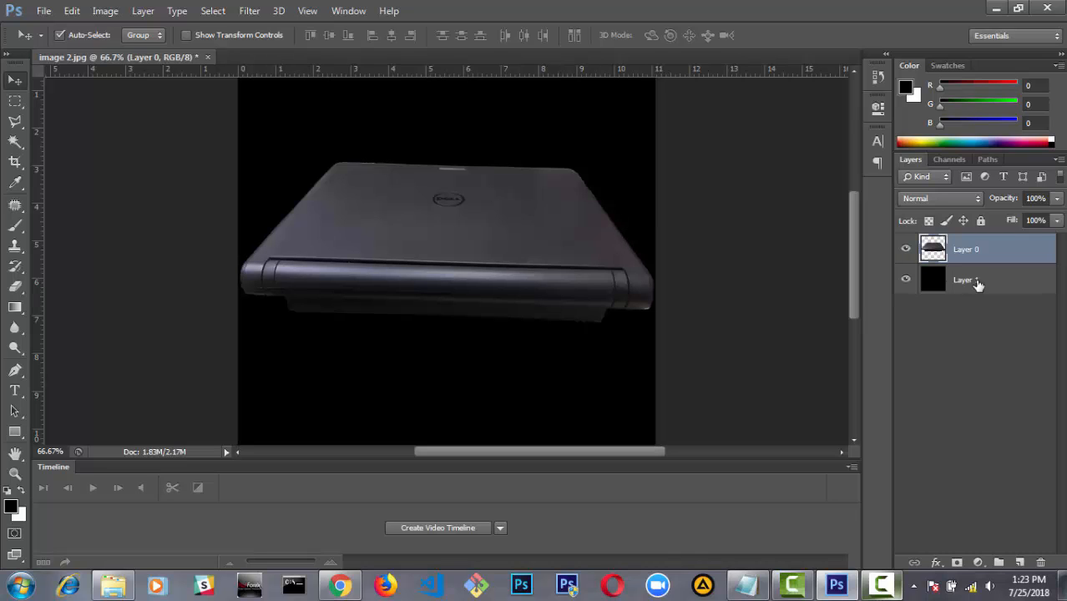
{"action": "key", "text": "ctrl+z"}
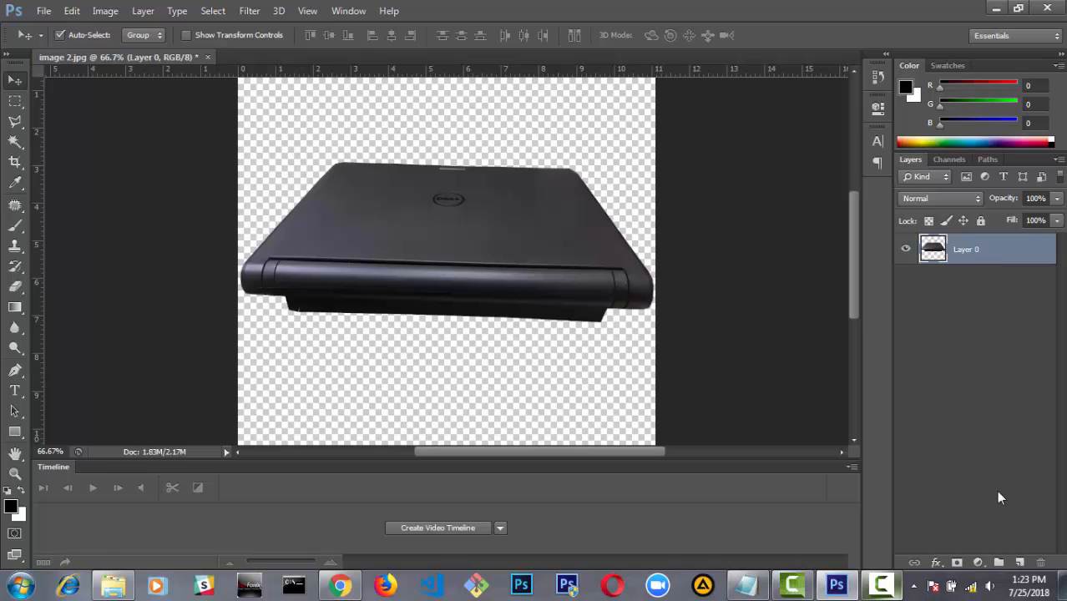
Step: Create a new layer beneath the laptop layer and fill it with the white background color
{"action": "left_click", "coordinate": [1020, 562], "text": "ctrl"}
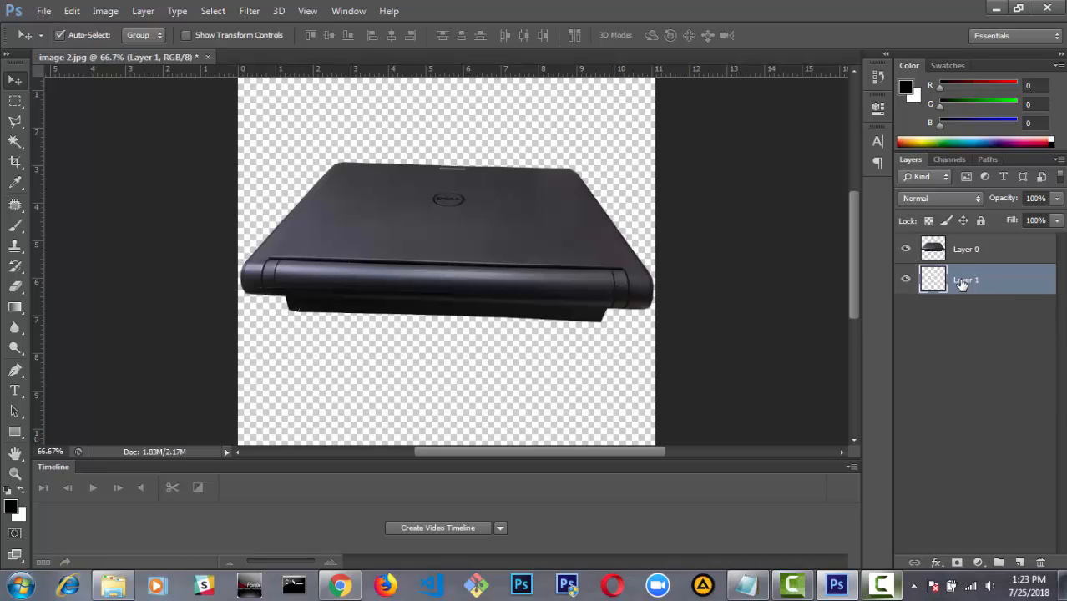
{"action": "key", "text": "ctrl+BackSpace"}
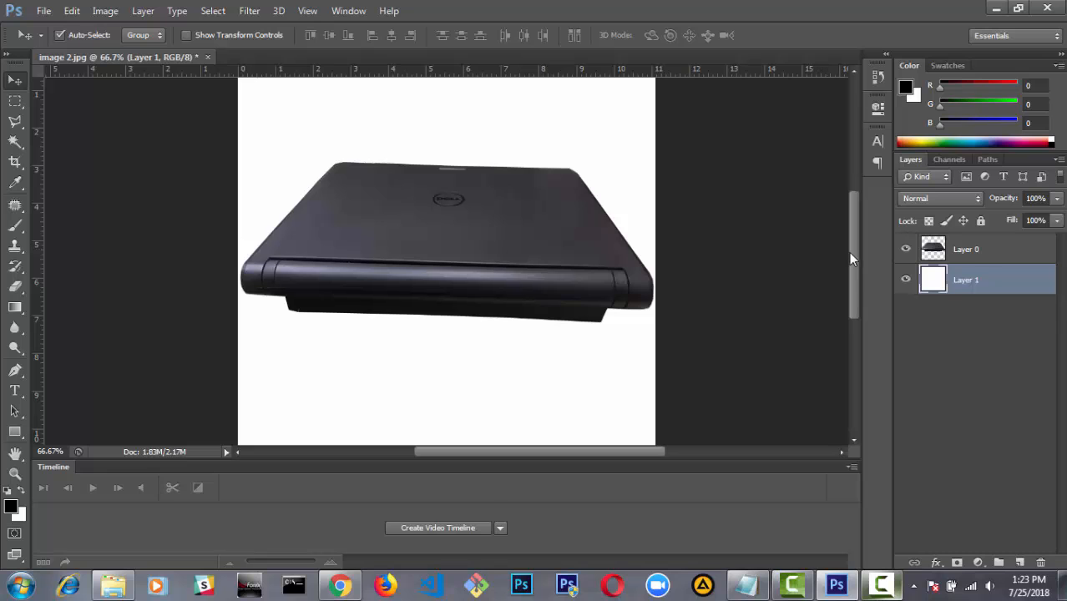
{"action": "mouse_move", "coordinate": [848, 252]}
{"action": "left_mouse_down"}
{"action": "mouse_move", "coordinate": [853, 213]}
{"action": "mouse_move", "coordinate": [854, 296]}
{"action": "mouse_move", "coordinate": [861, 235]}
{"action": "left_mouse_up"}
{"action": "key", "text": "ctrl+minus"}
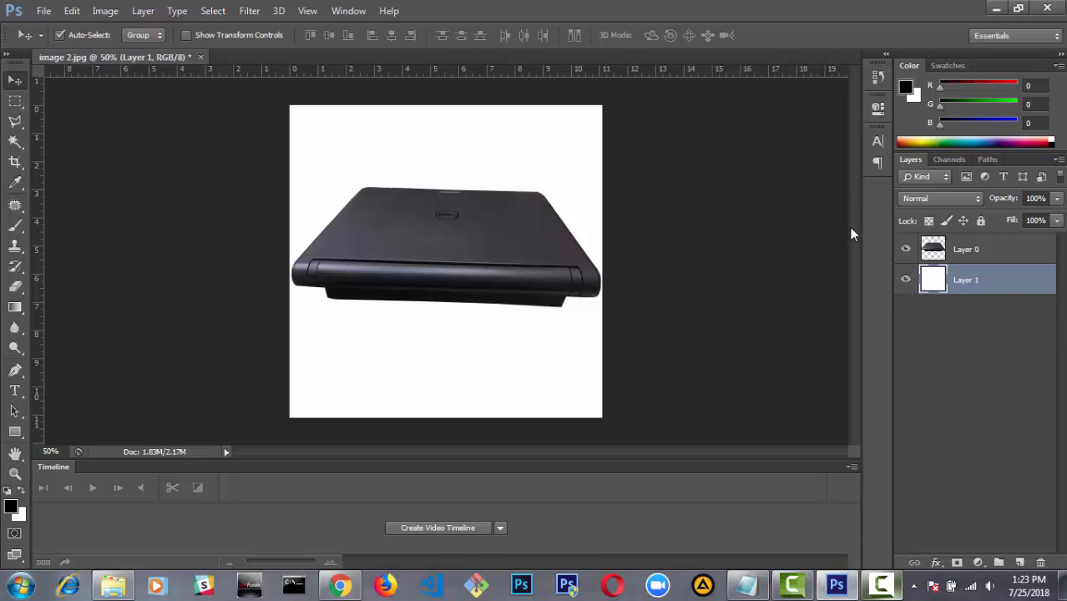
{"action": "left_click", "coordinate": [43, 12]}
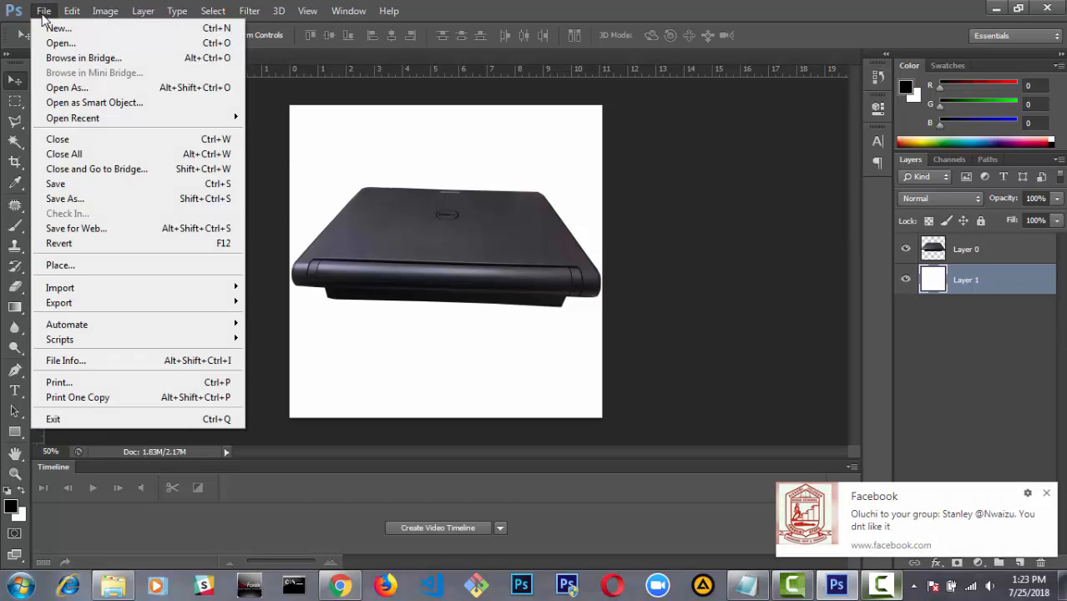
{"action": "left_click", "coordinate": [1047, 493]}
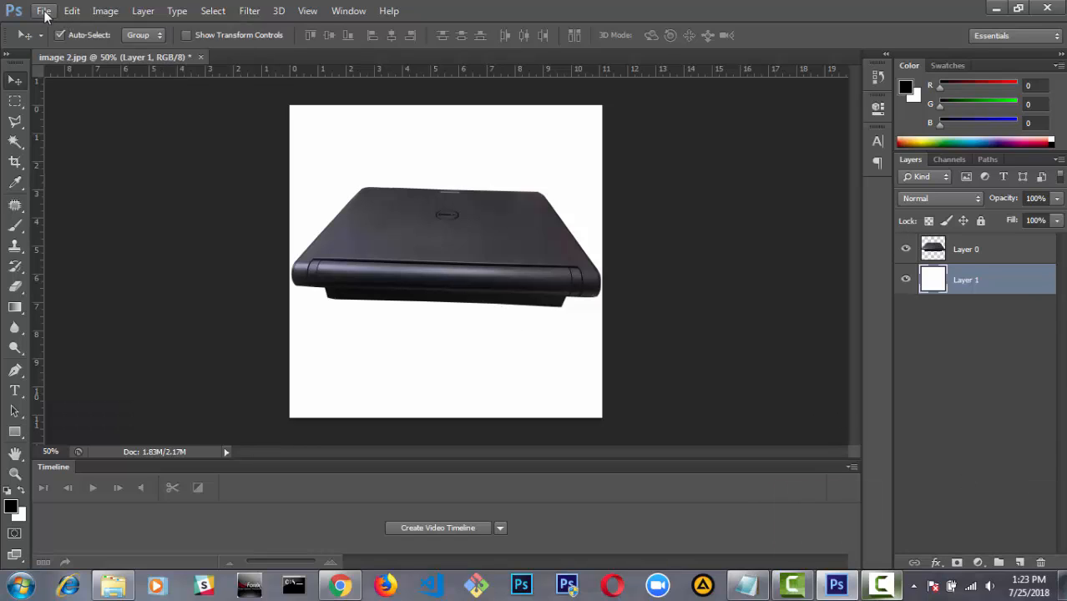
{"action": "left_click", "coordinate": [44, 12]}
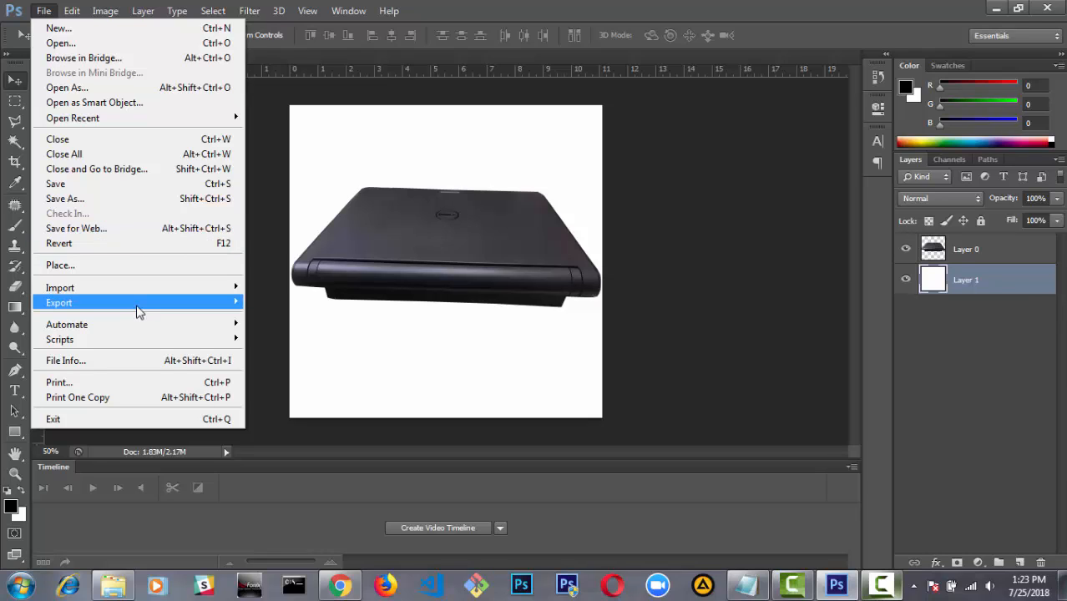
{"action": "mouse_move", "coordinate": [151, 313]}
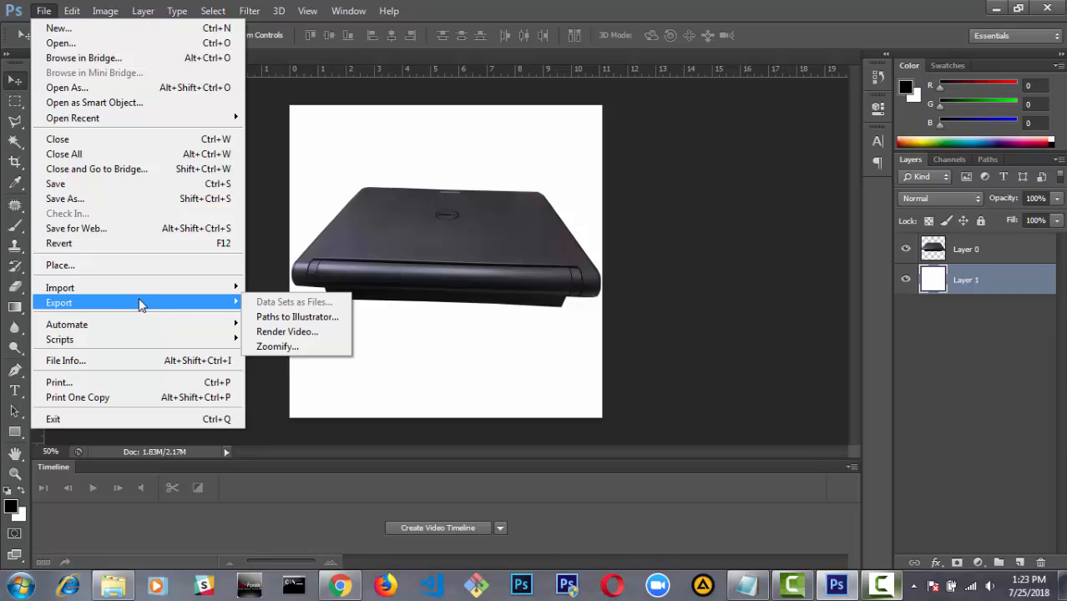
{"action": "left_click", "coordinate": [86, 200]}
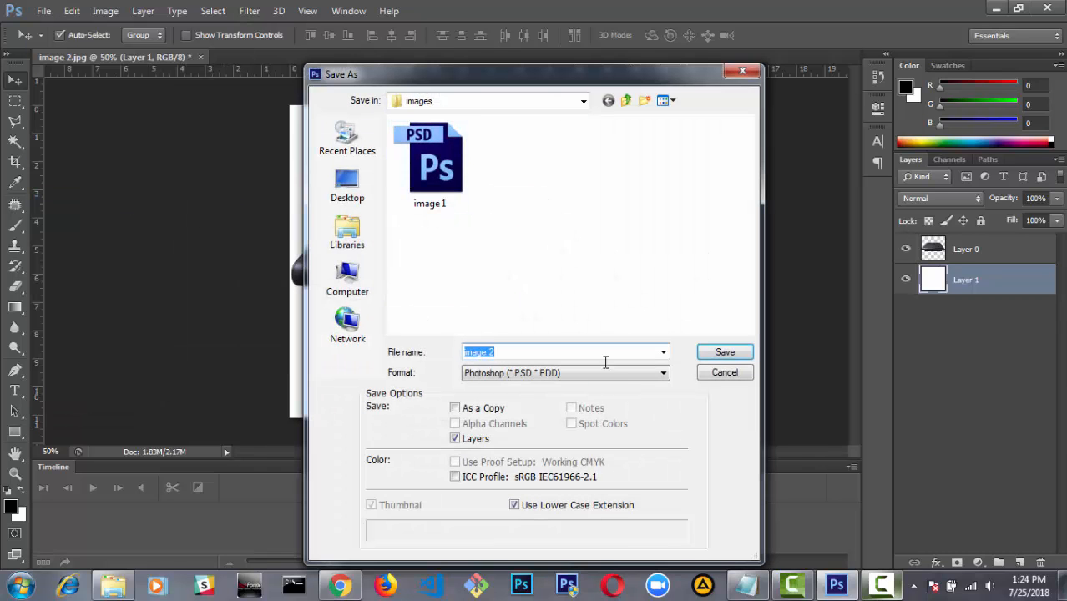
{"action": "left_click", "coordinate": [590, 383]}
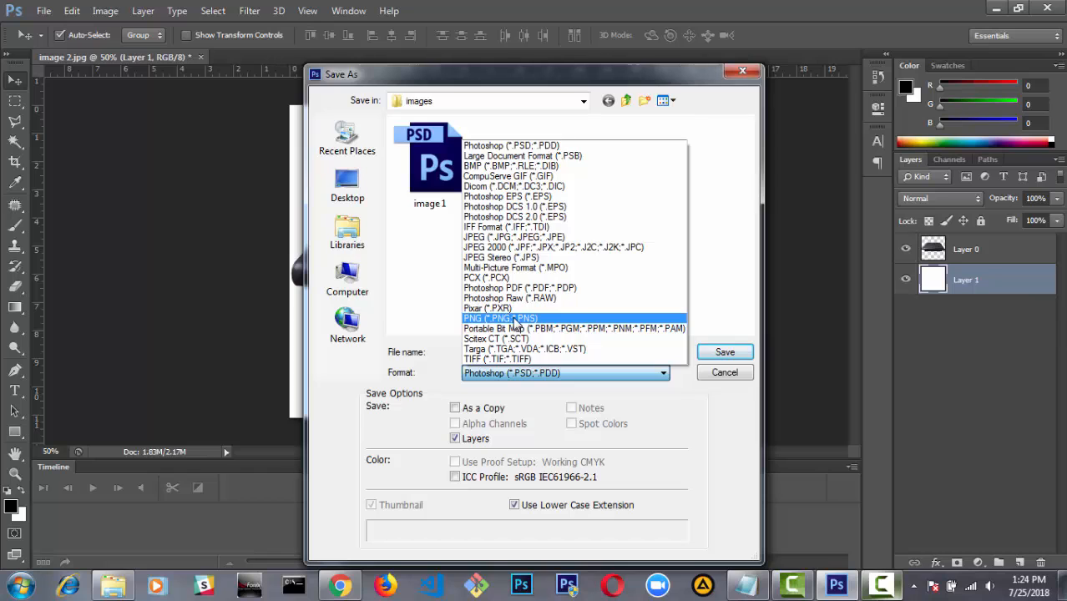
{"action": "left_click", "coordinate": [698, 148]}
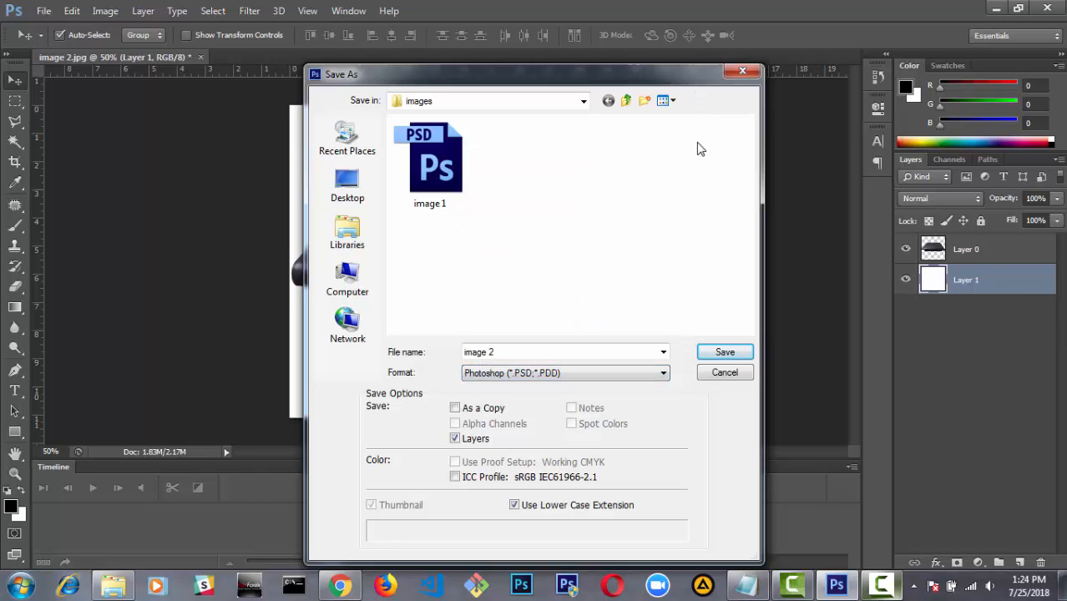
{"action": "left_click", "coordinate": [742, 70]}
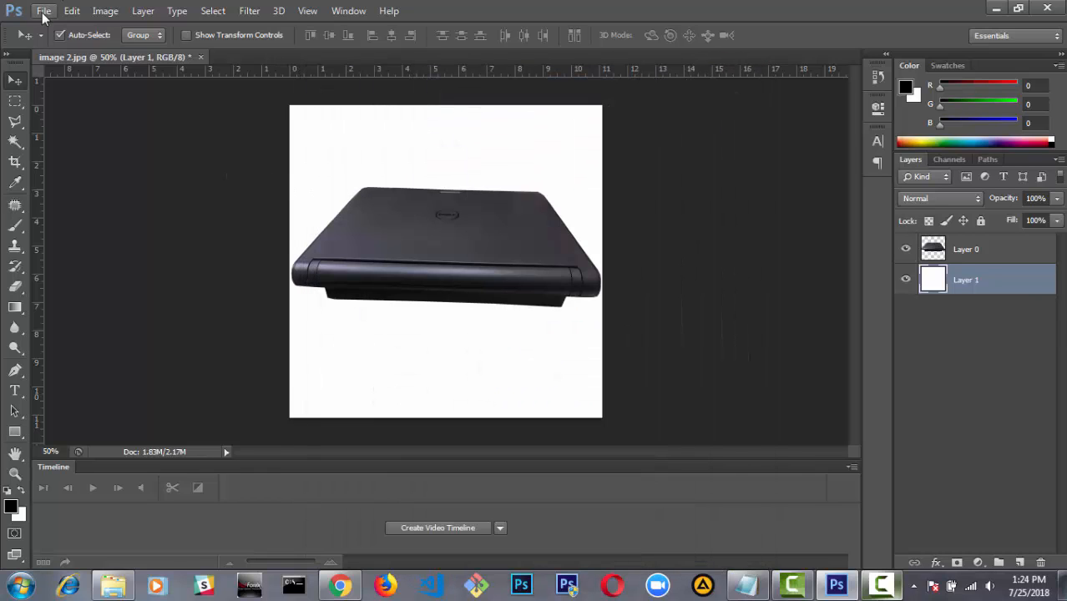
Step: Open Save for Web for the laptop image and set the output format to JPEG
{"action": "left_click", "coordinate": [44, 11]}
{"action": "left_click", "coordinate": [71, 229]}
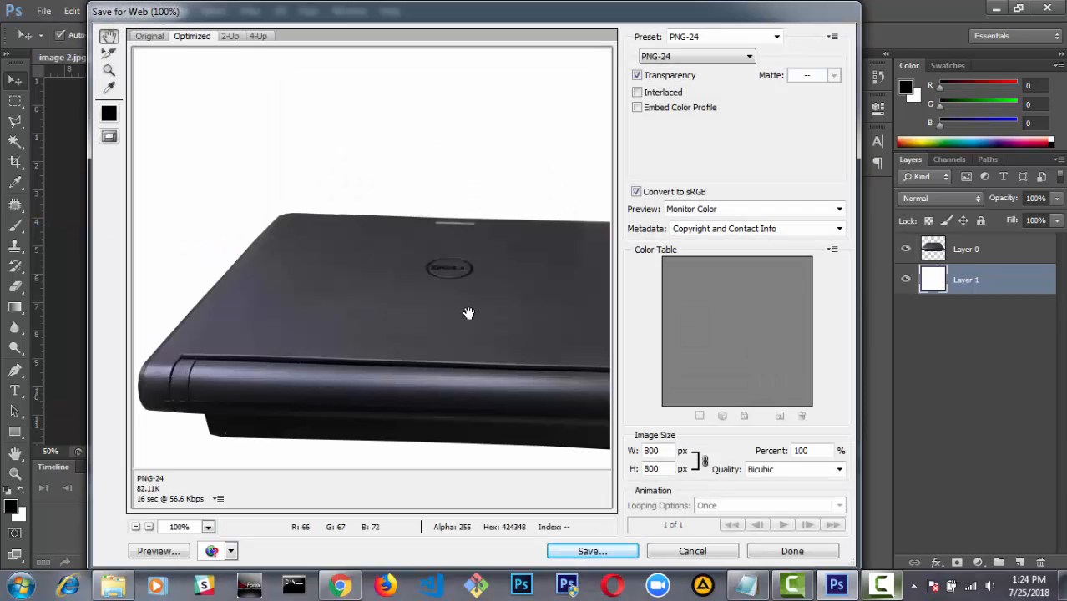
{"action": "left_click", "coordinate": [689, 58]}
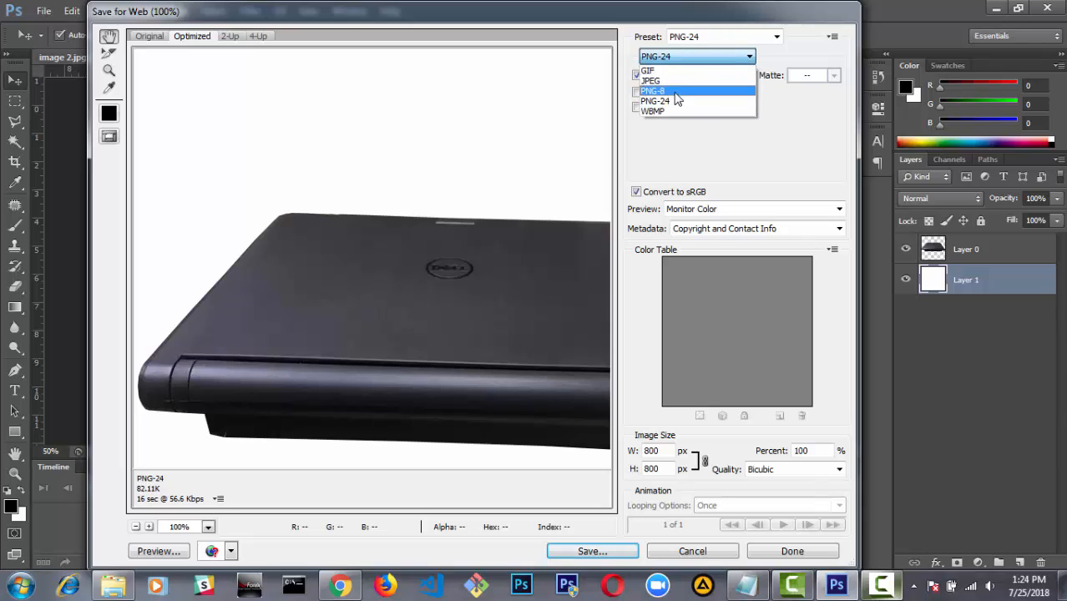
{"action": "left_click", "coordinate": [666, 83]}
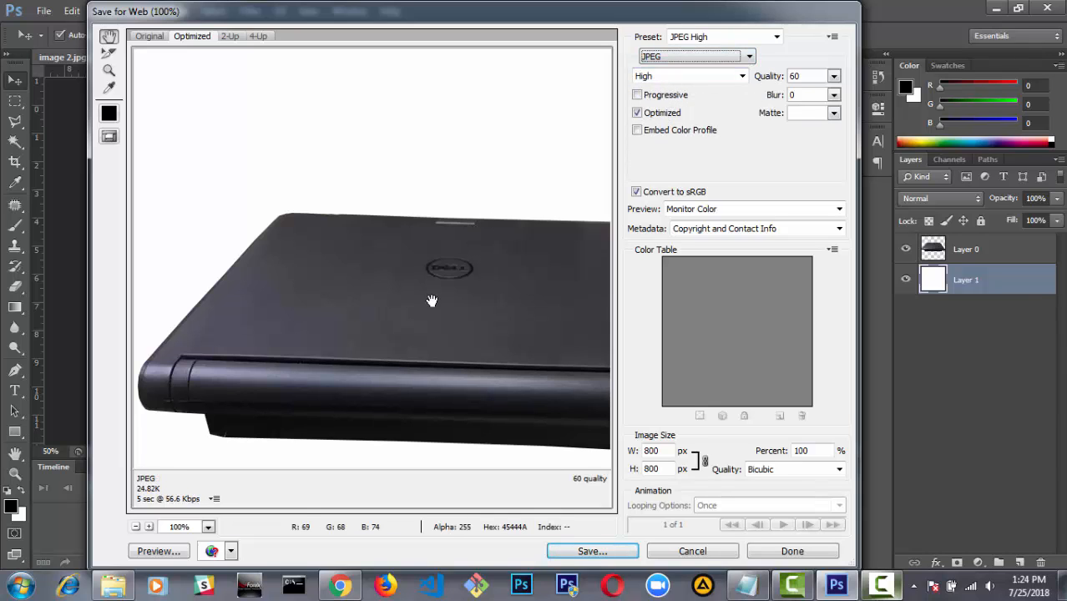
Step: Start saving the optimized JPEG and set its destination to the FRom Desktop > amikablesystems > images folder on the D: drive
{"action": "left_click", "coordinate": [590, 552]}
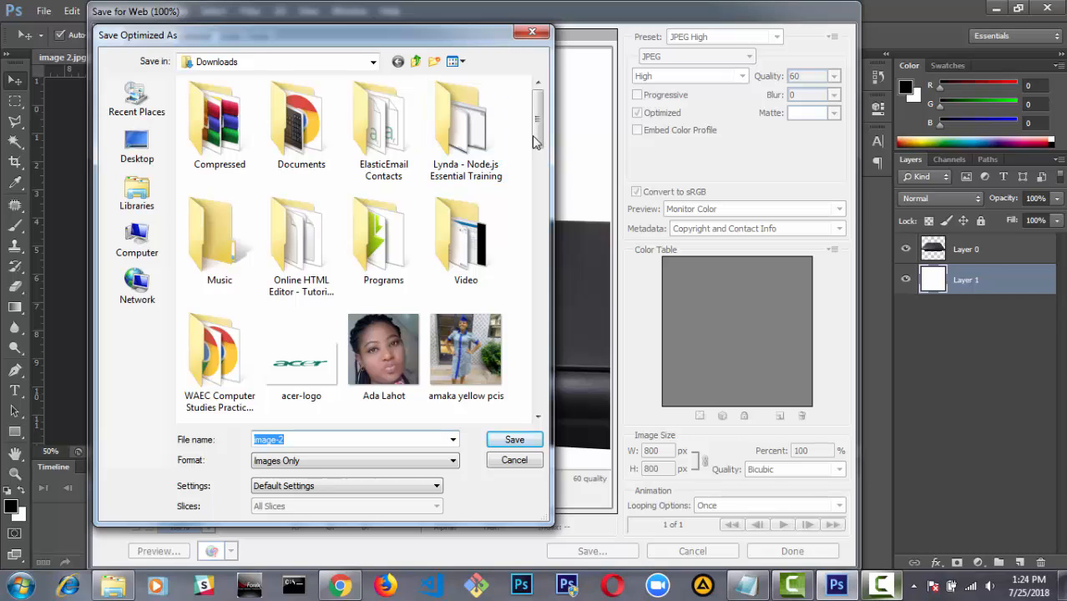
{"action": "mouse_move", "coordinate": [537, 140]}
{"action": "left_mouse_down"}
{"action": "mouse_move", "coordinate": [529, 206]}
{"action": "mouse_move", "coordinate": [527, 133]}
{"action": "left_mouse_up"}
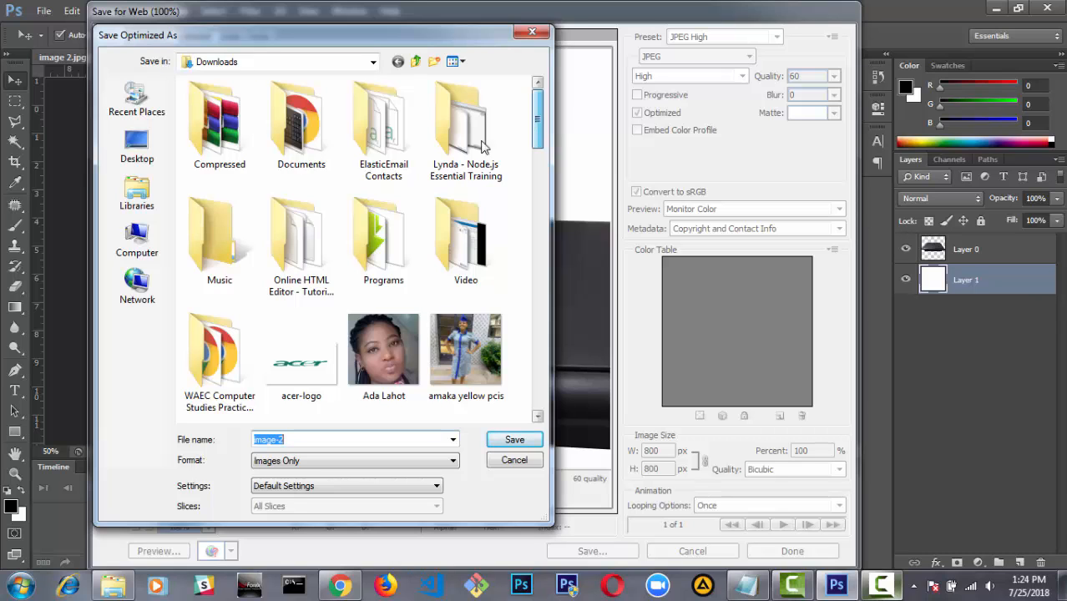
{"action": "left_click", "coordinate": [134, 242]}
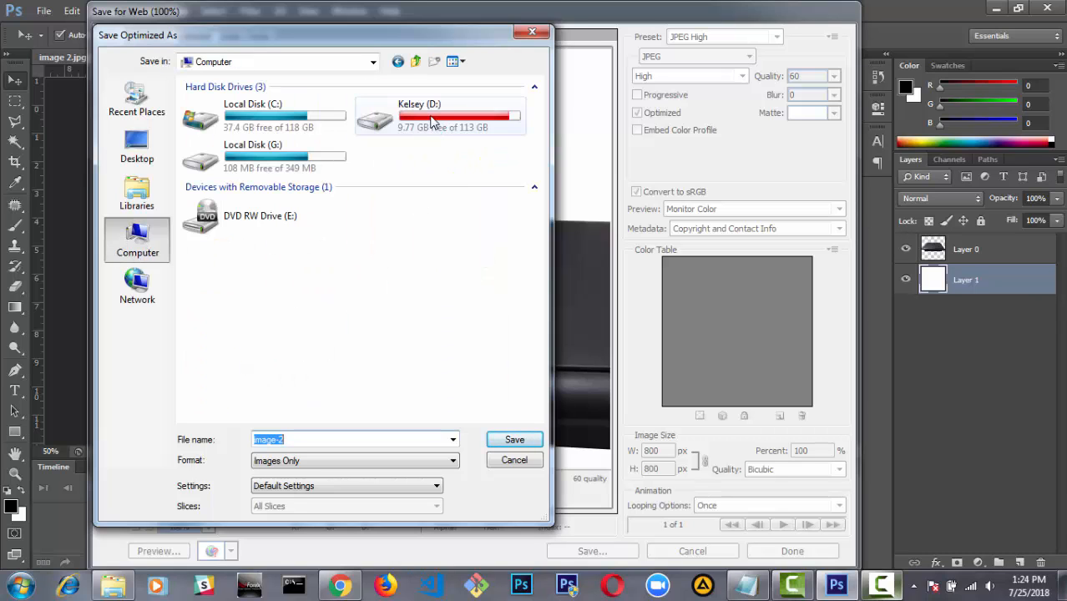
{"action": "double_click", "coordinate": [431, 121]}
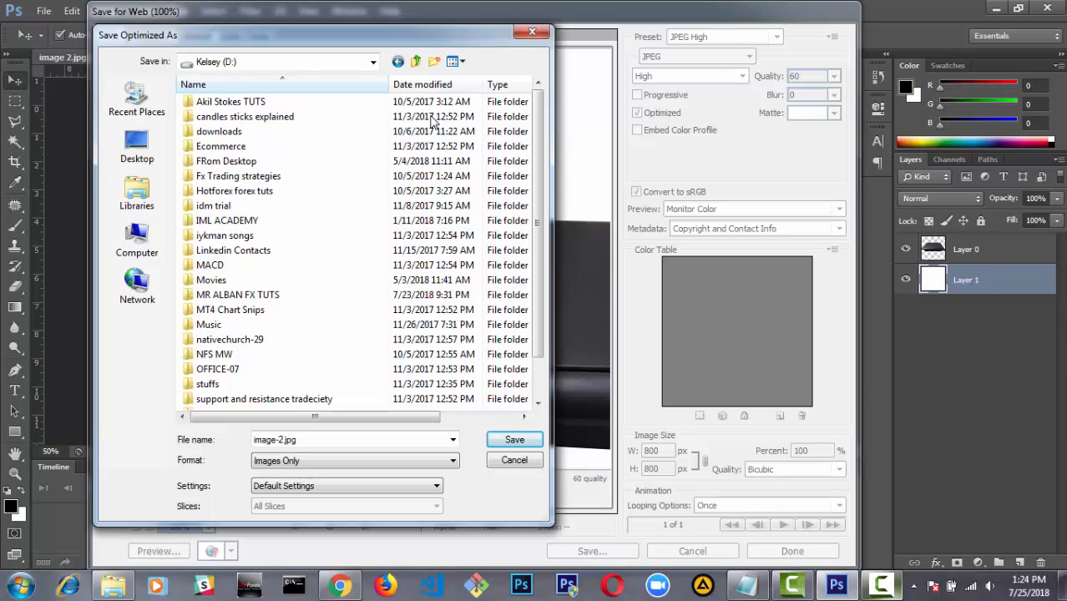
{"action": "double_click", "coordinate": [248, 162]}
{"action": "double_click", "coordinate": [240, 133]}
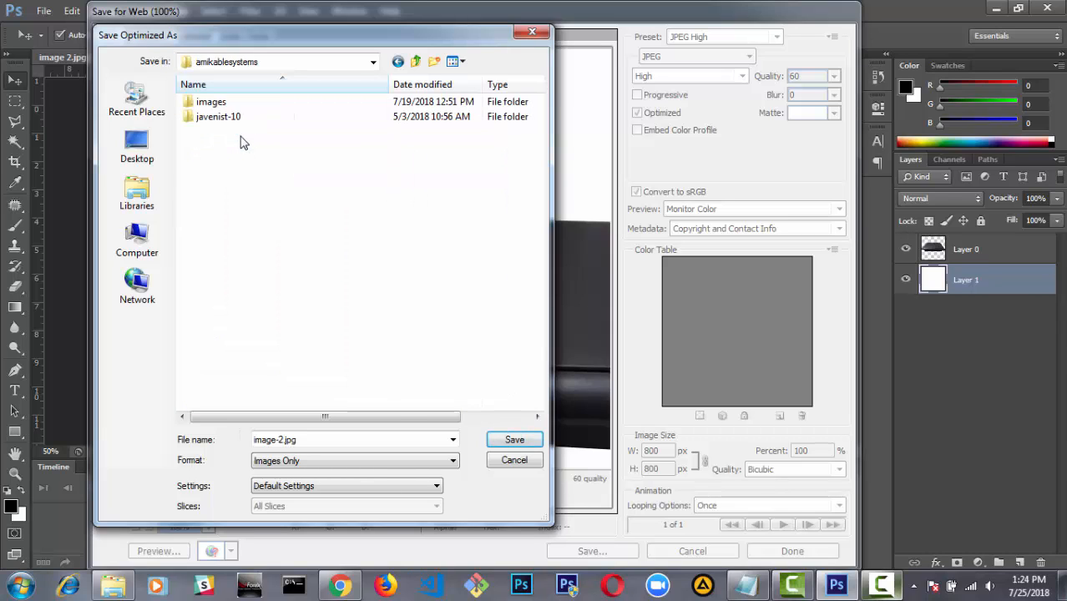
{"action": "double_click", "coordinate": [217, 107]}
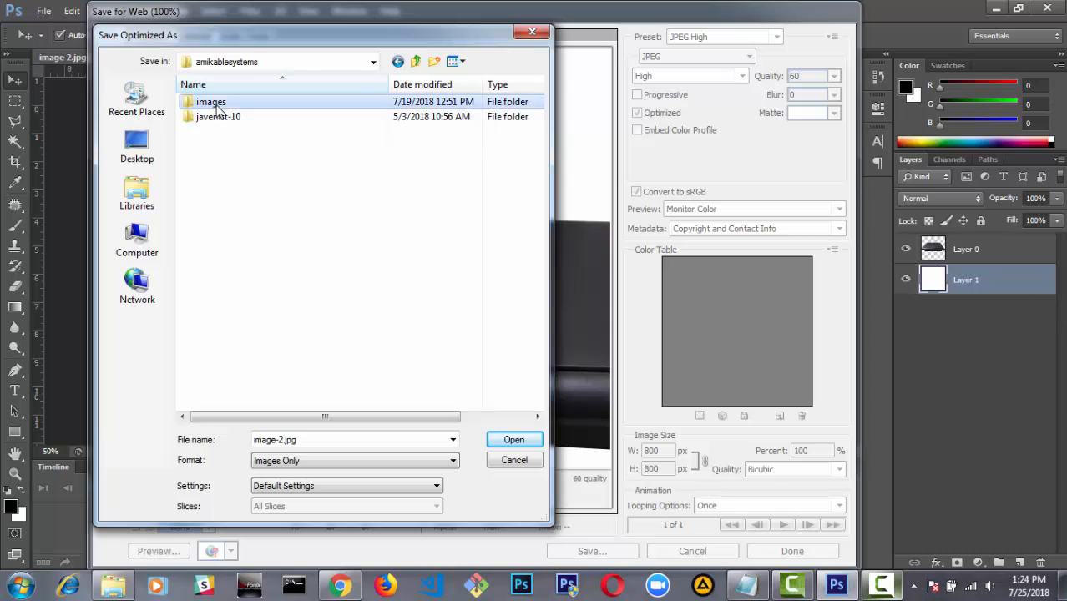
Step: Name the exported JPEG "laptop amikablesystems" and save it in the images folder
{"action": "left_click", "coordinate": [316, 437]}
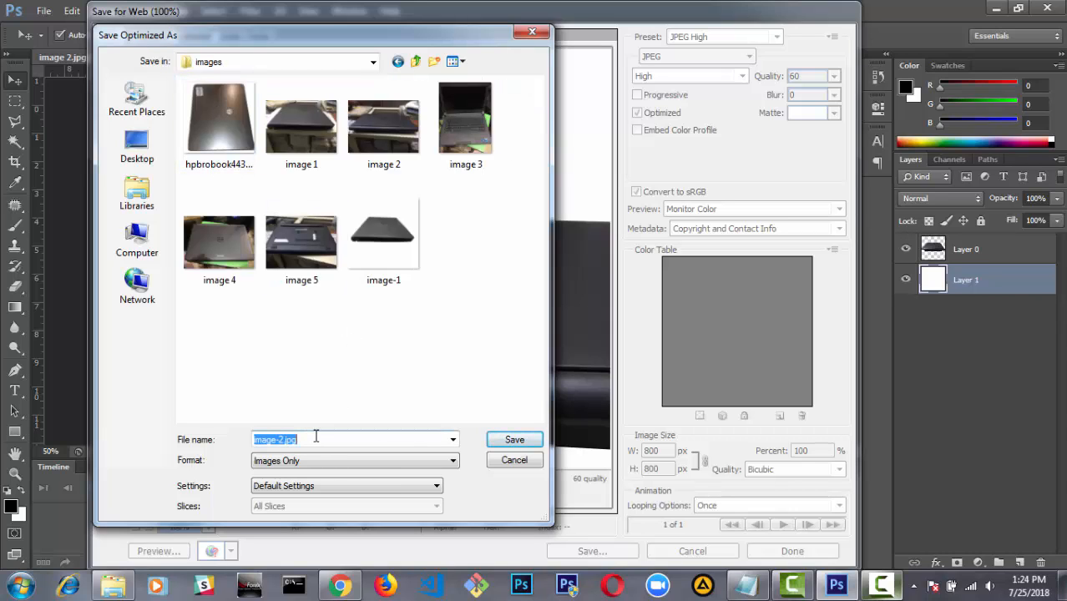
{"action": "type", "text": "laptop amikables"}
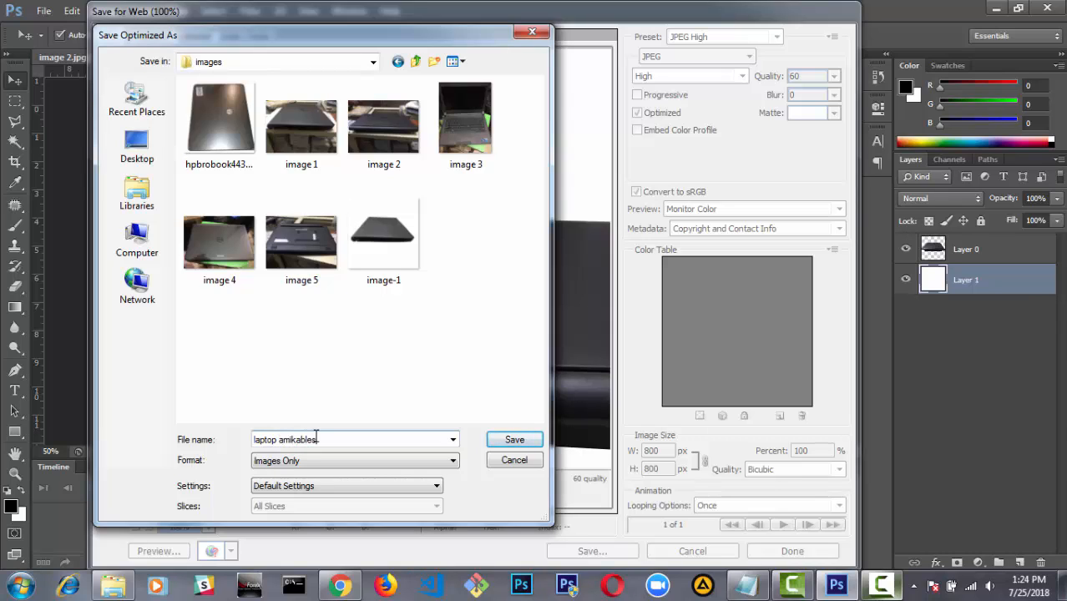
{"action": "type", "text": "systems"}
{"action": "left_click", "coordinate": [507, 441]}
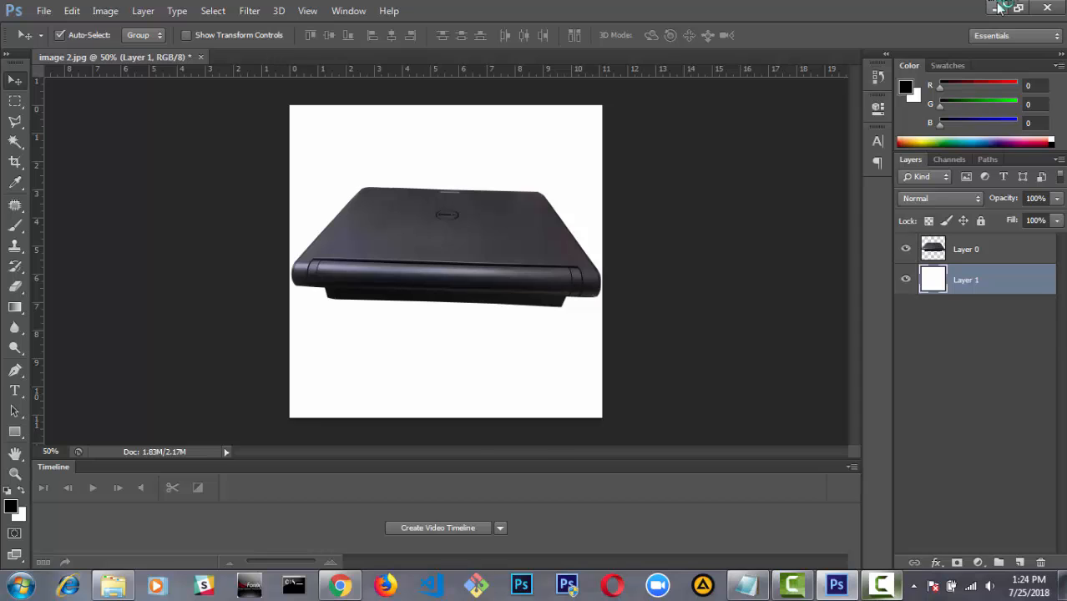
Step: Switch to Windows Explorer, view the exported laptop-amikablesystems image in Windows Photo Viewer, and close the viewer
{"action": "left_click", "coordinate": [1000, 8]}
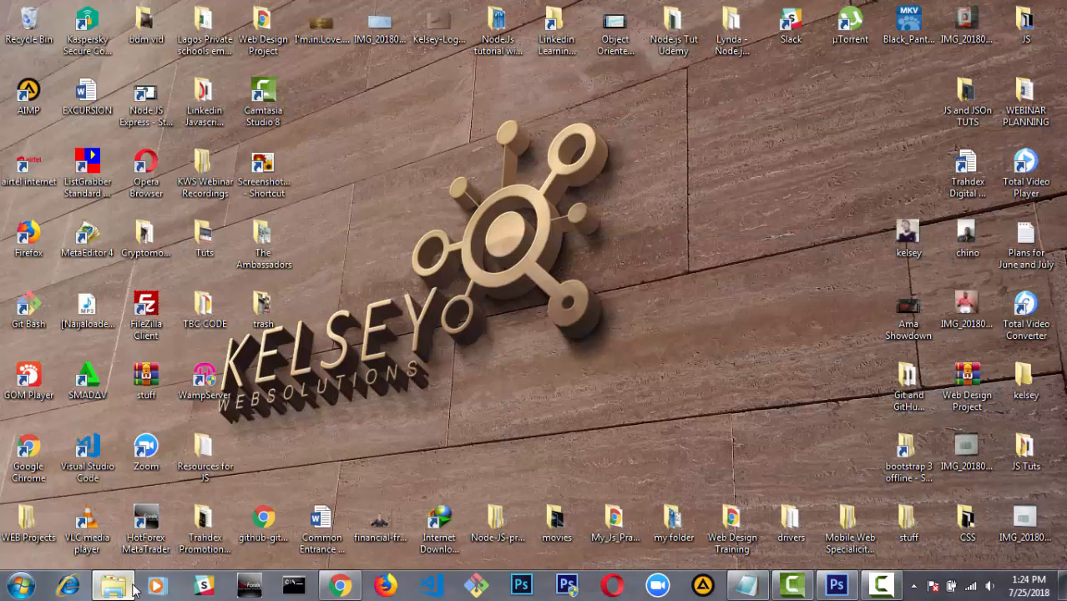
{"action": "left_click", "coordinate": [134, 590]}
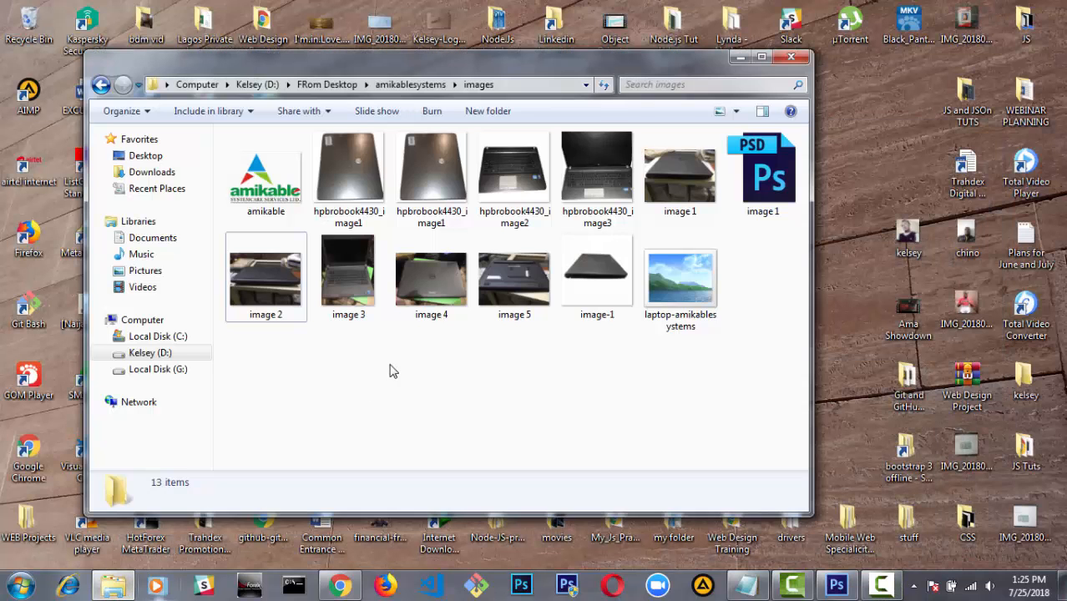
{"action": "left_click", "coordinate": [691, 294]}
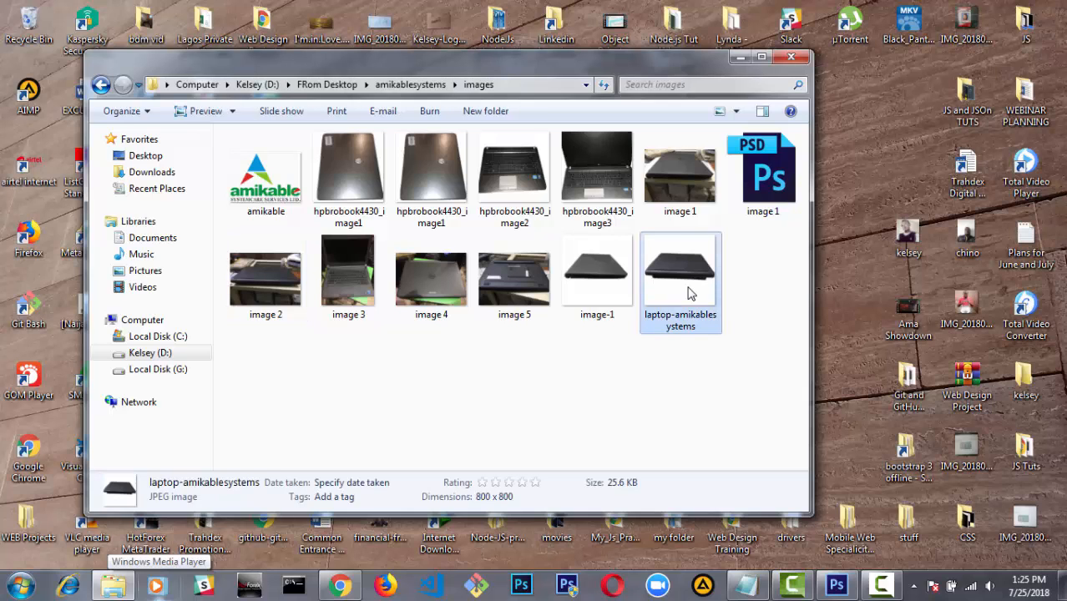
{"action": "double_click", "coordinate": [689, 292]}
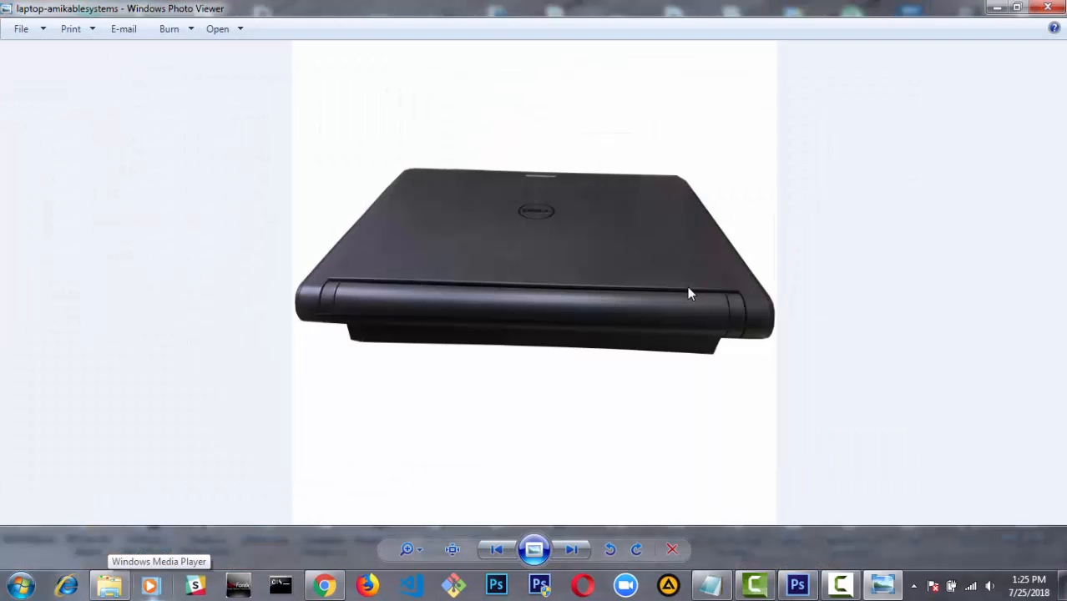
{"action": "left_click", "coordinate": [1063, 9]}
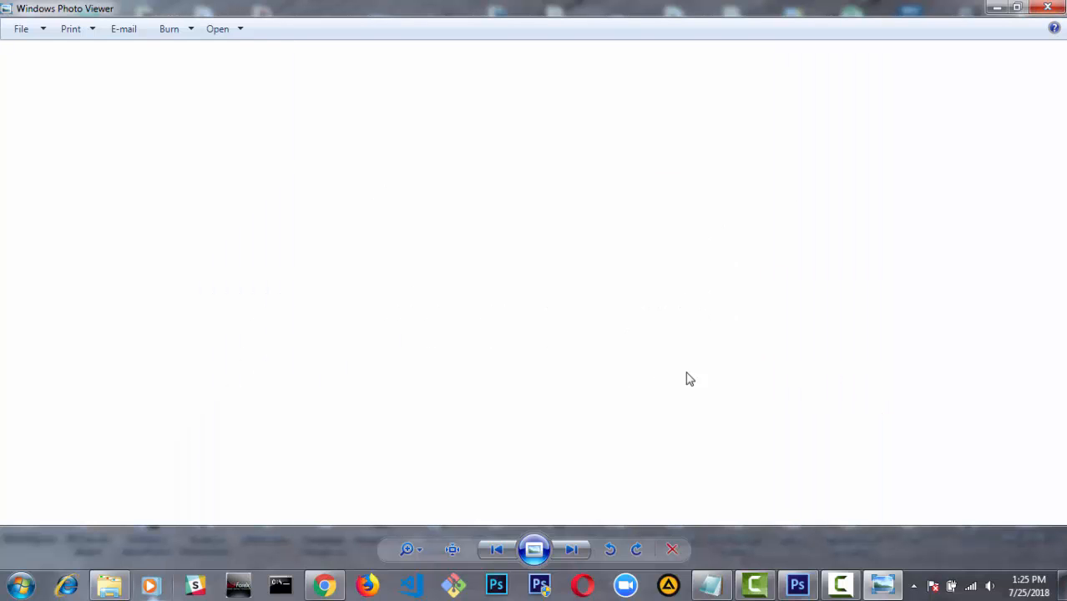
{"action": "left_click", "coordinate": [1046, 9]}
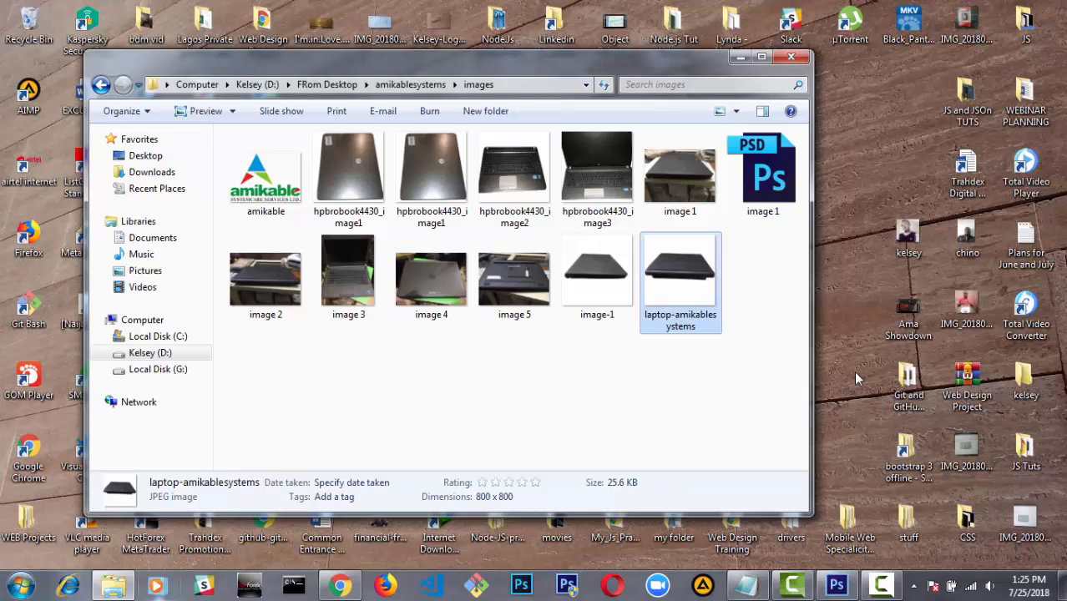
{"action": "left_click", "coordinate": [880, 587]}
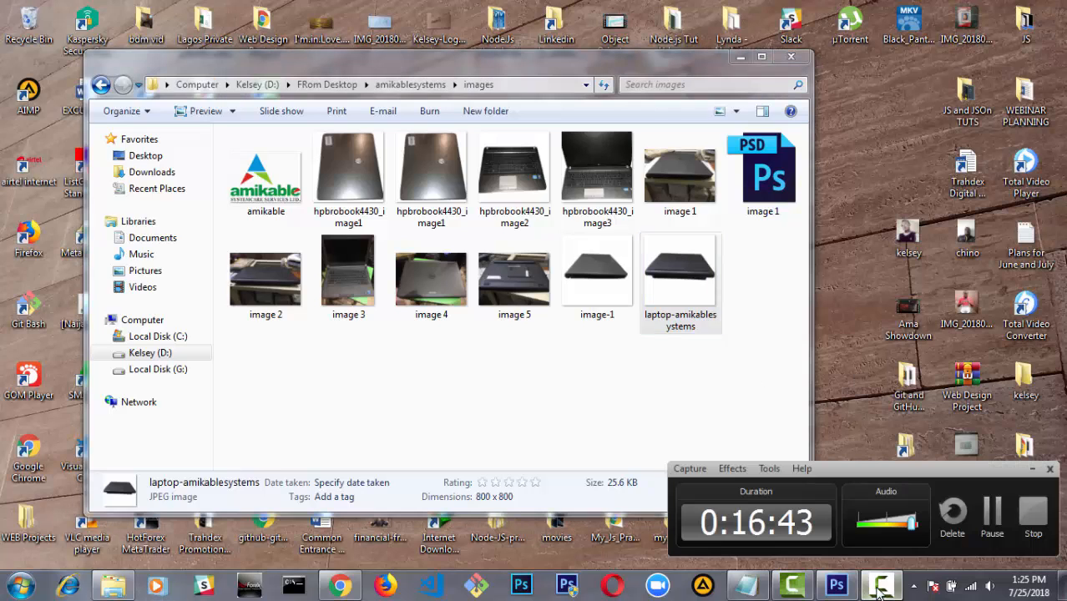
{"action": "left_click", "coordinate": [993, 511]}
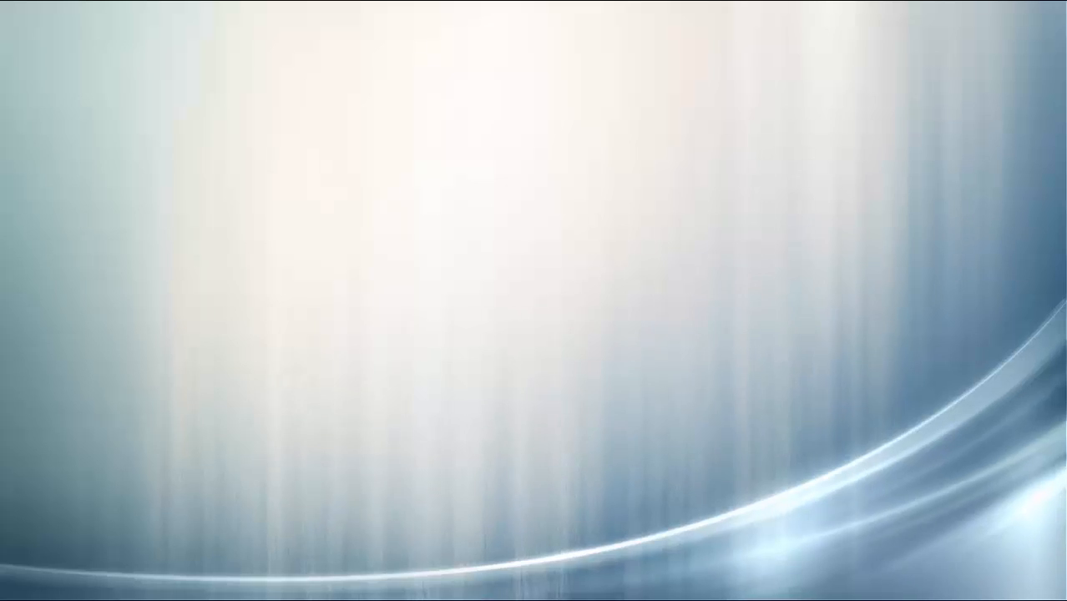